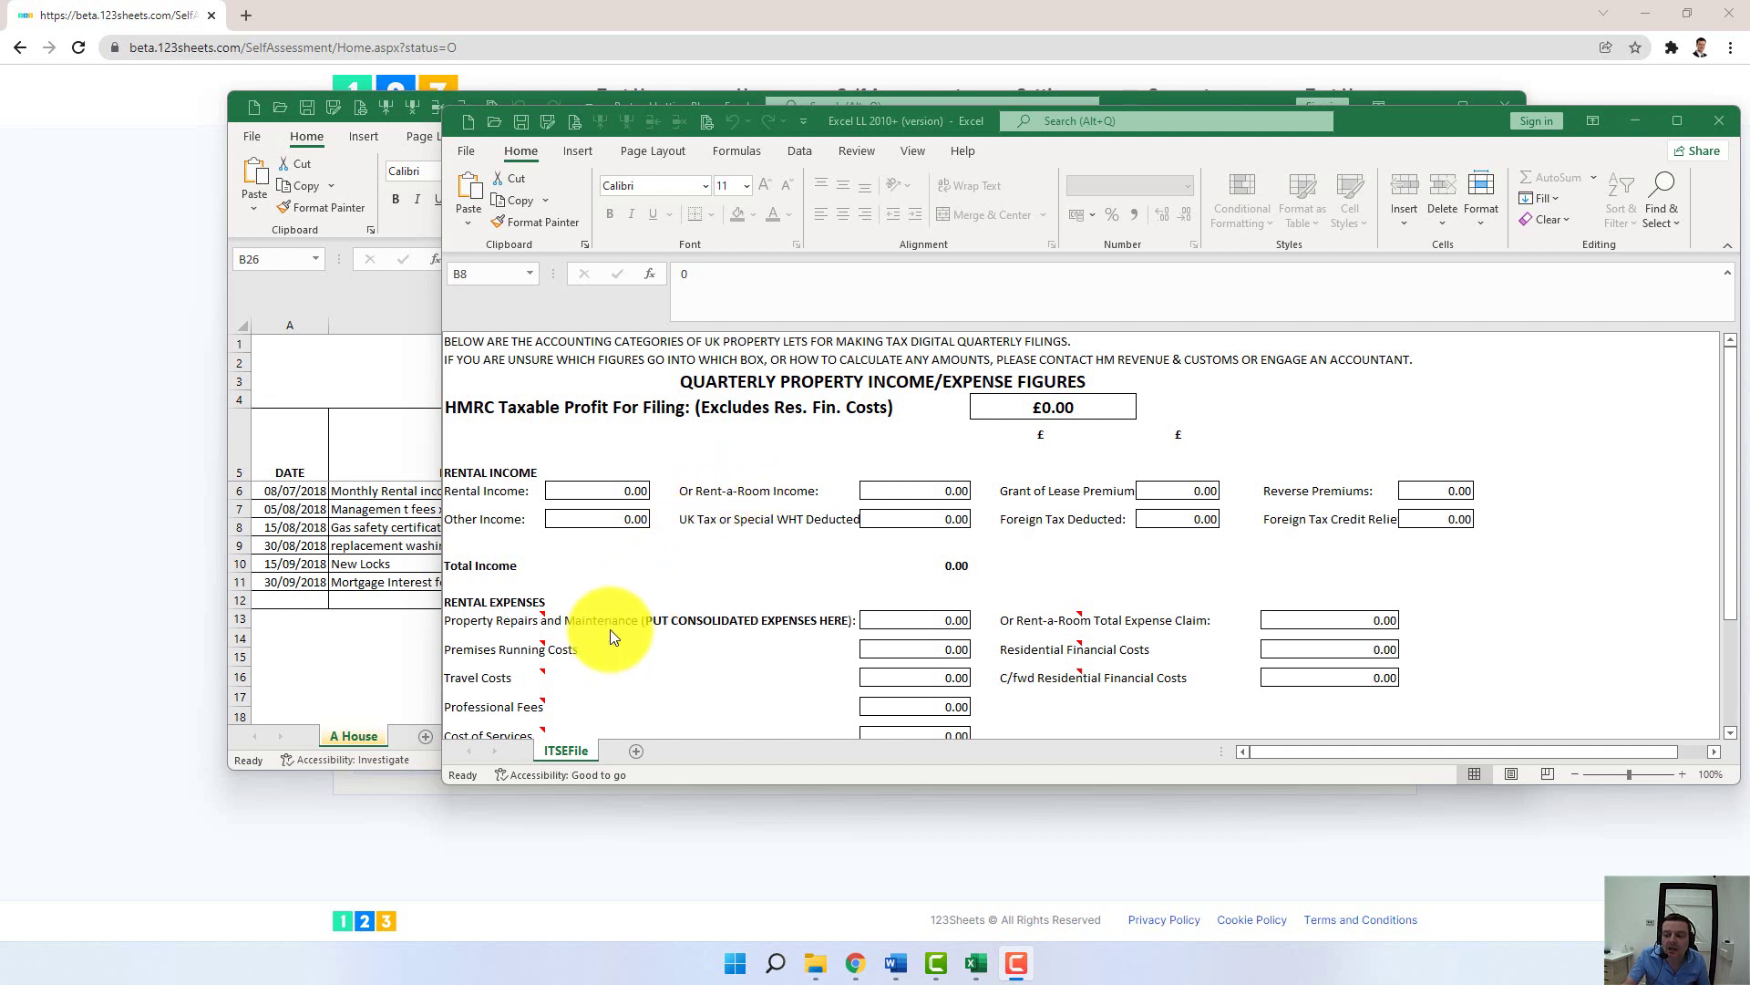
Move the ITSEFile sheet from the template into Pretend Letting Bkg, beside A House
{"action": "left_click", "coordinate": [573, 748]}
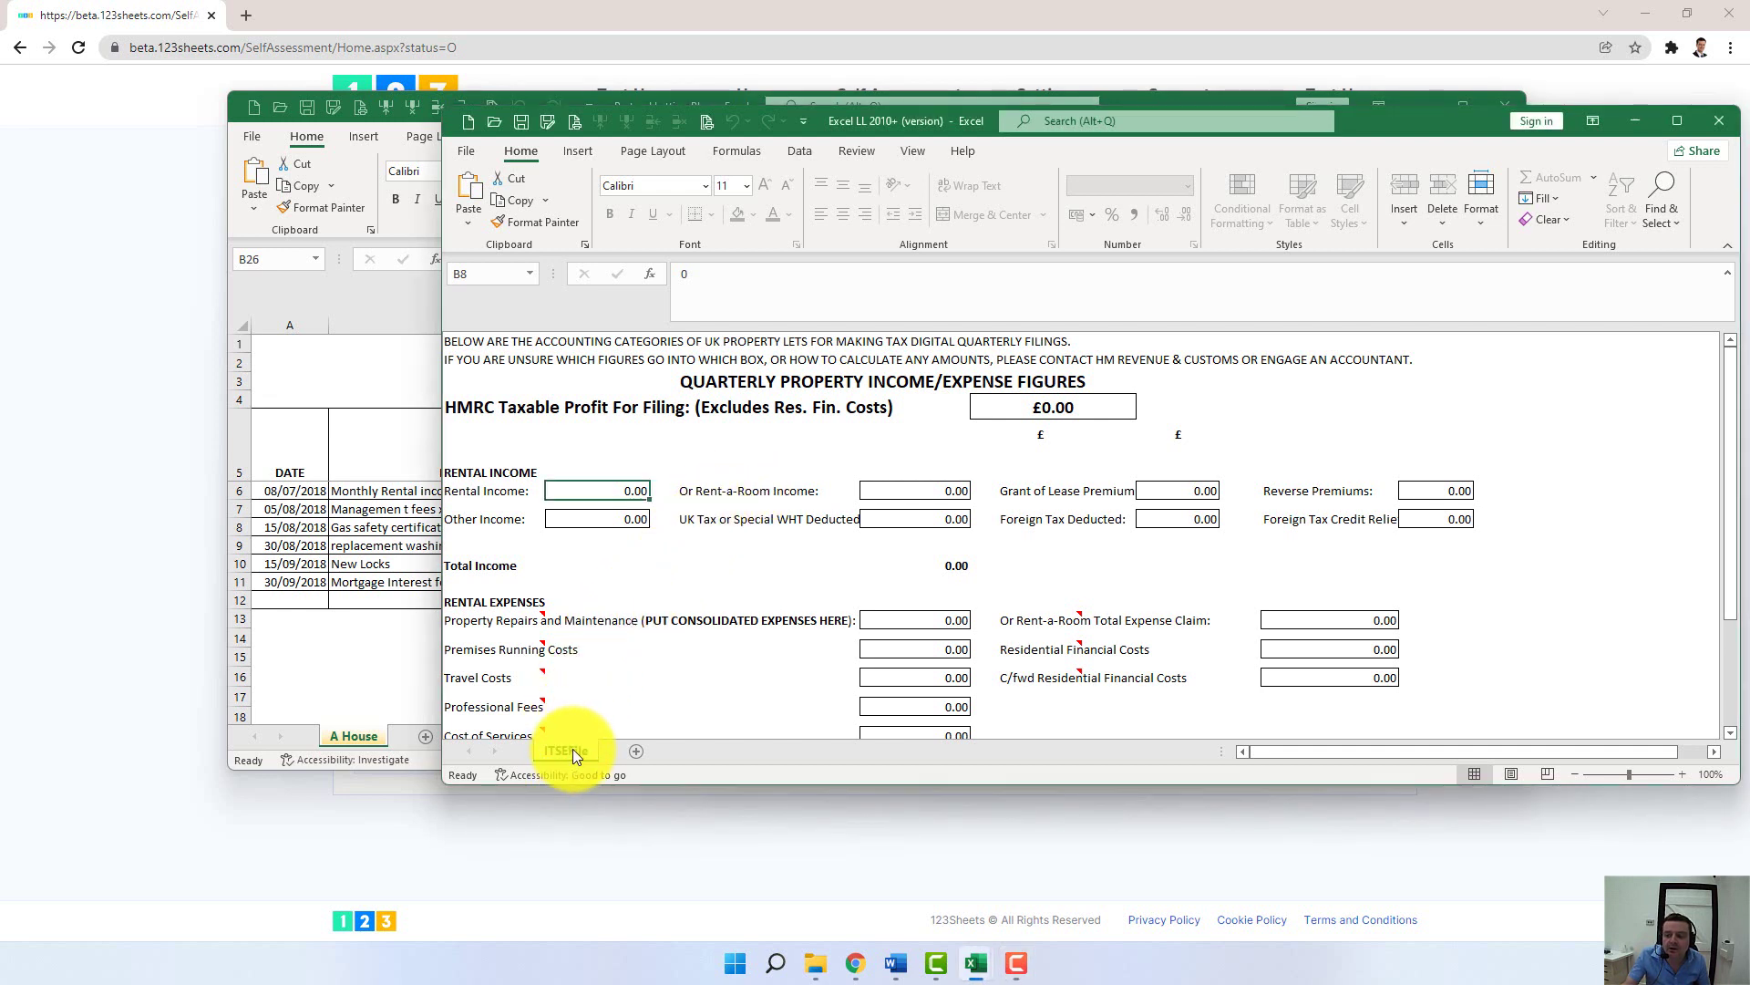
{"action": "left_click_drag", "start_coordinate": [573, 747], "coordinate": [402, 736]}
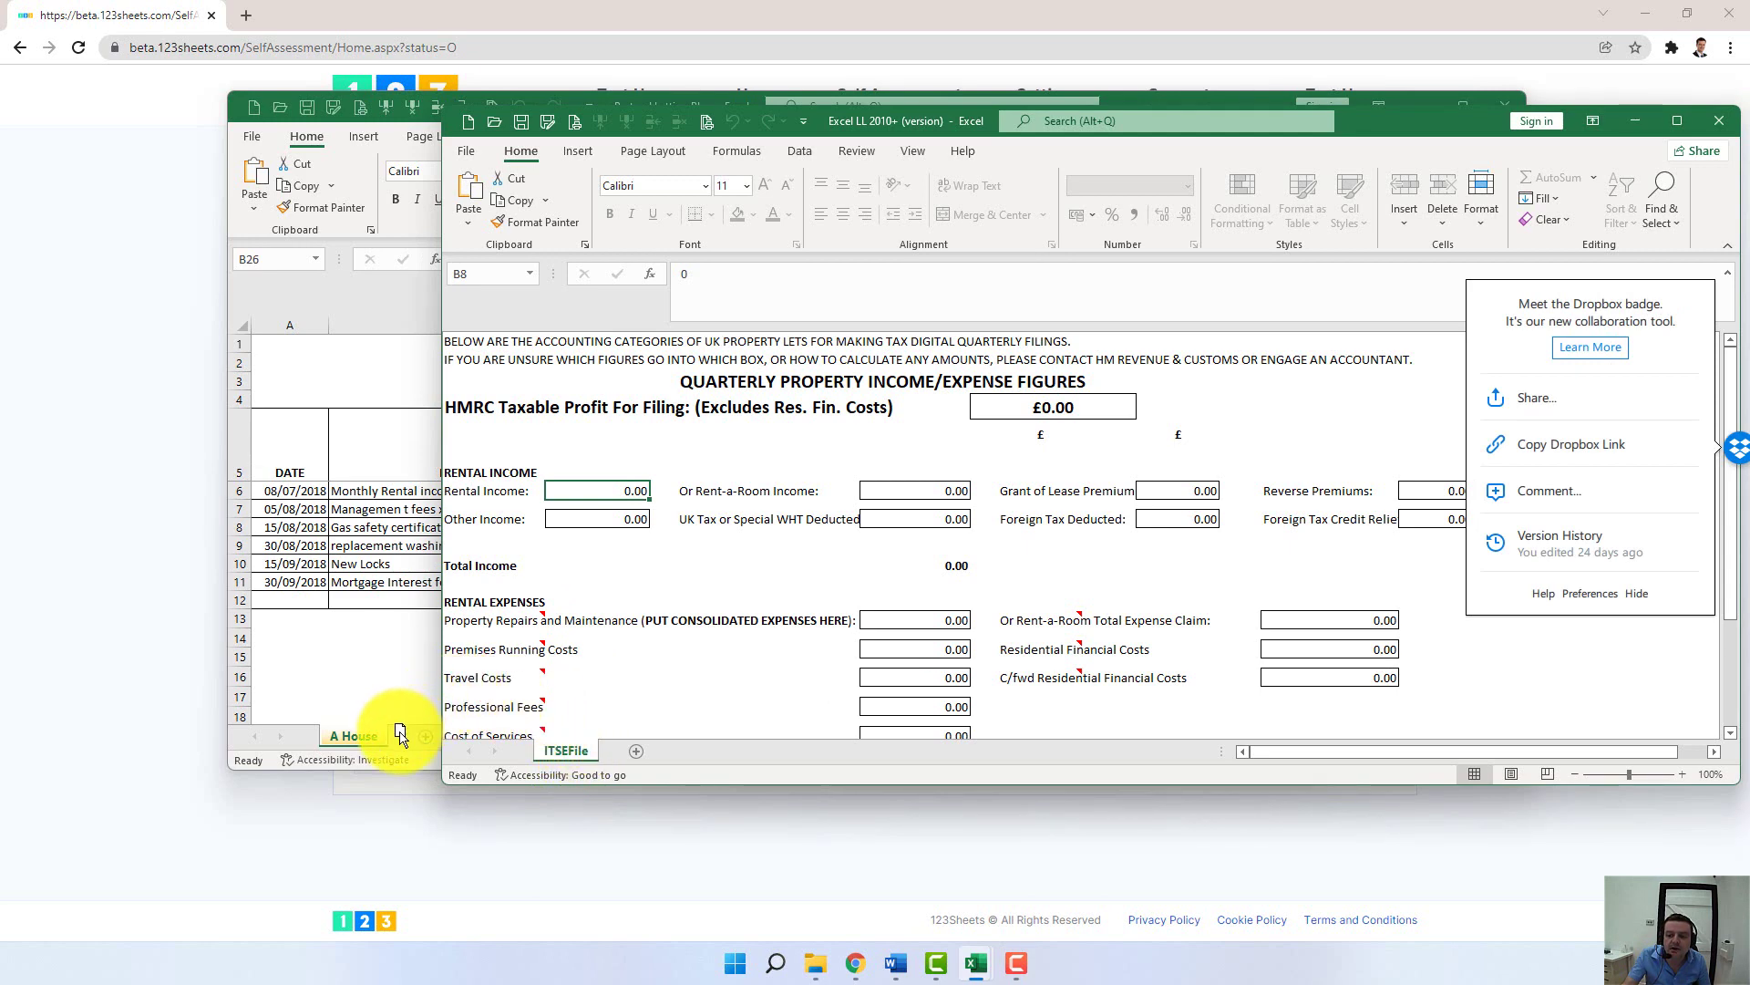
{"action": "left_click_drag", "start_coordinate": [401, 737], "coordinate": [397, 734]}
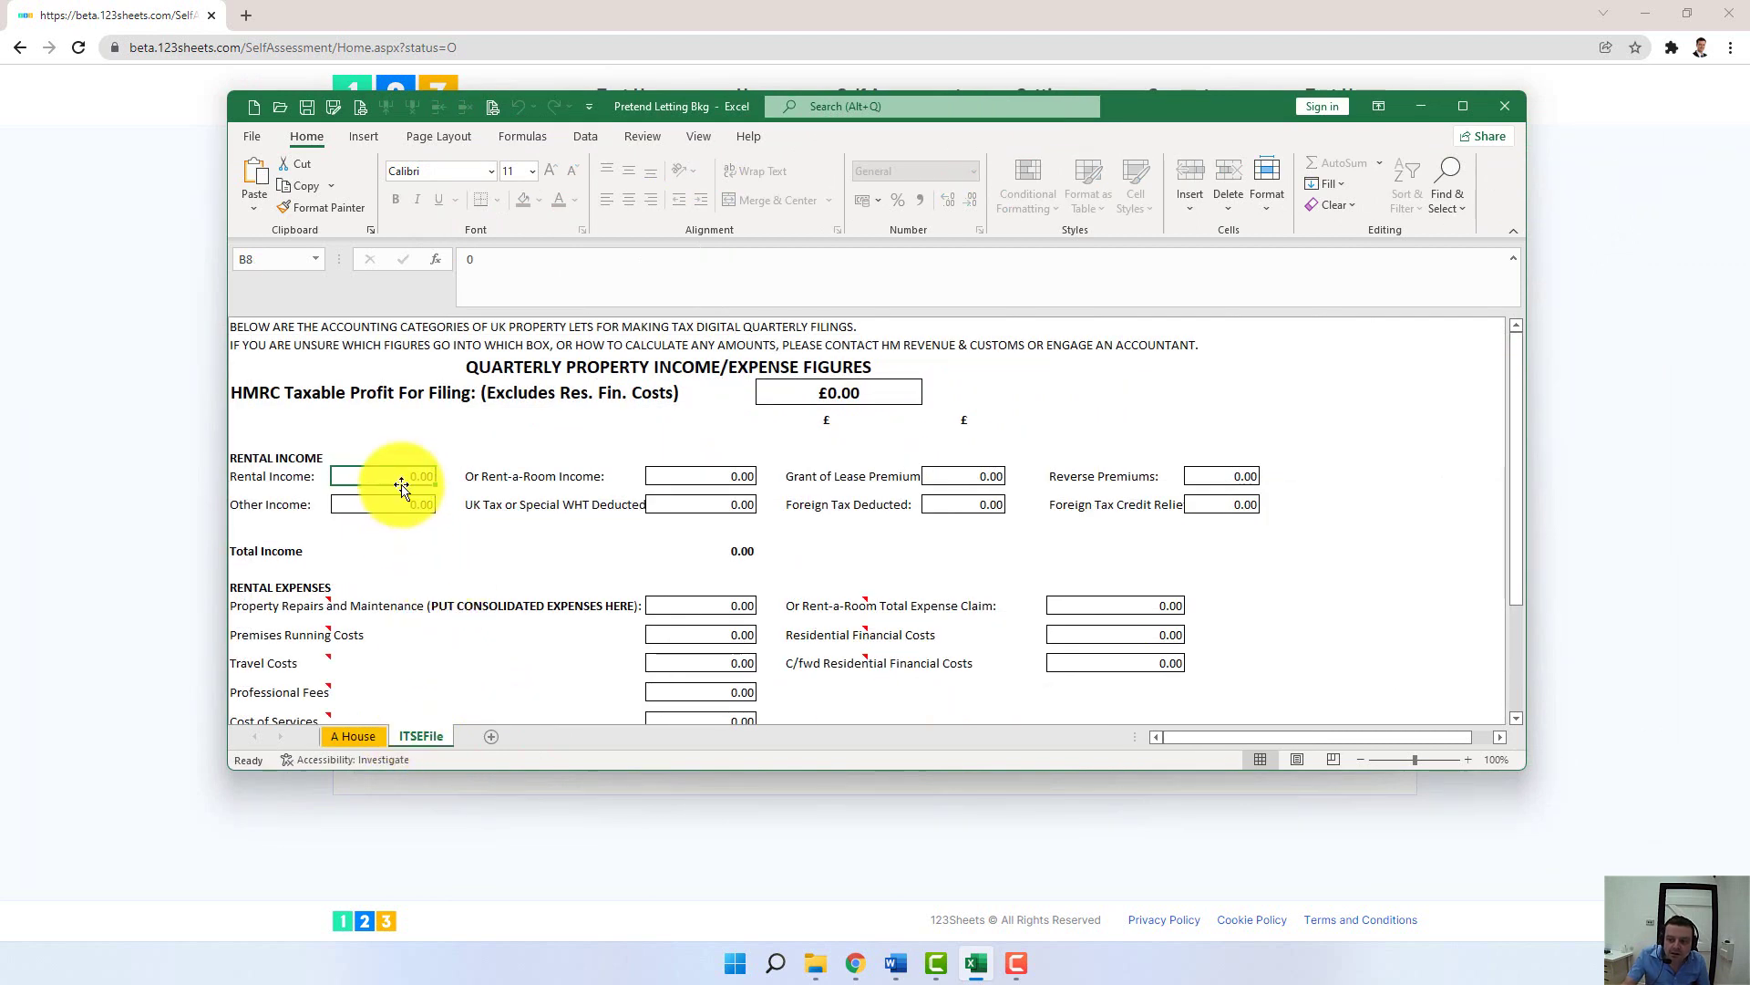
Link ITSEFile's rental income to A House C14 and property repairs to G14
{"action": "type", "text": "="}
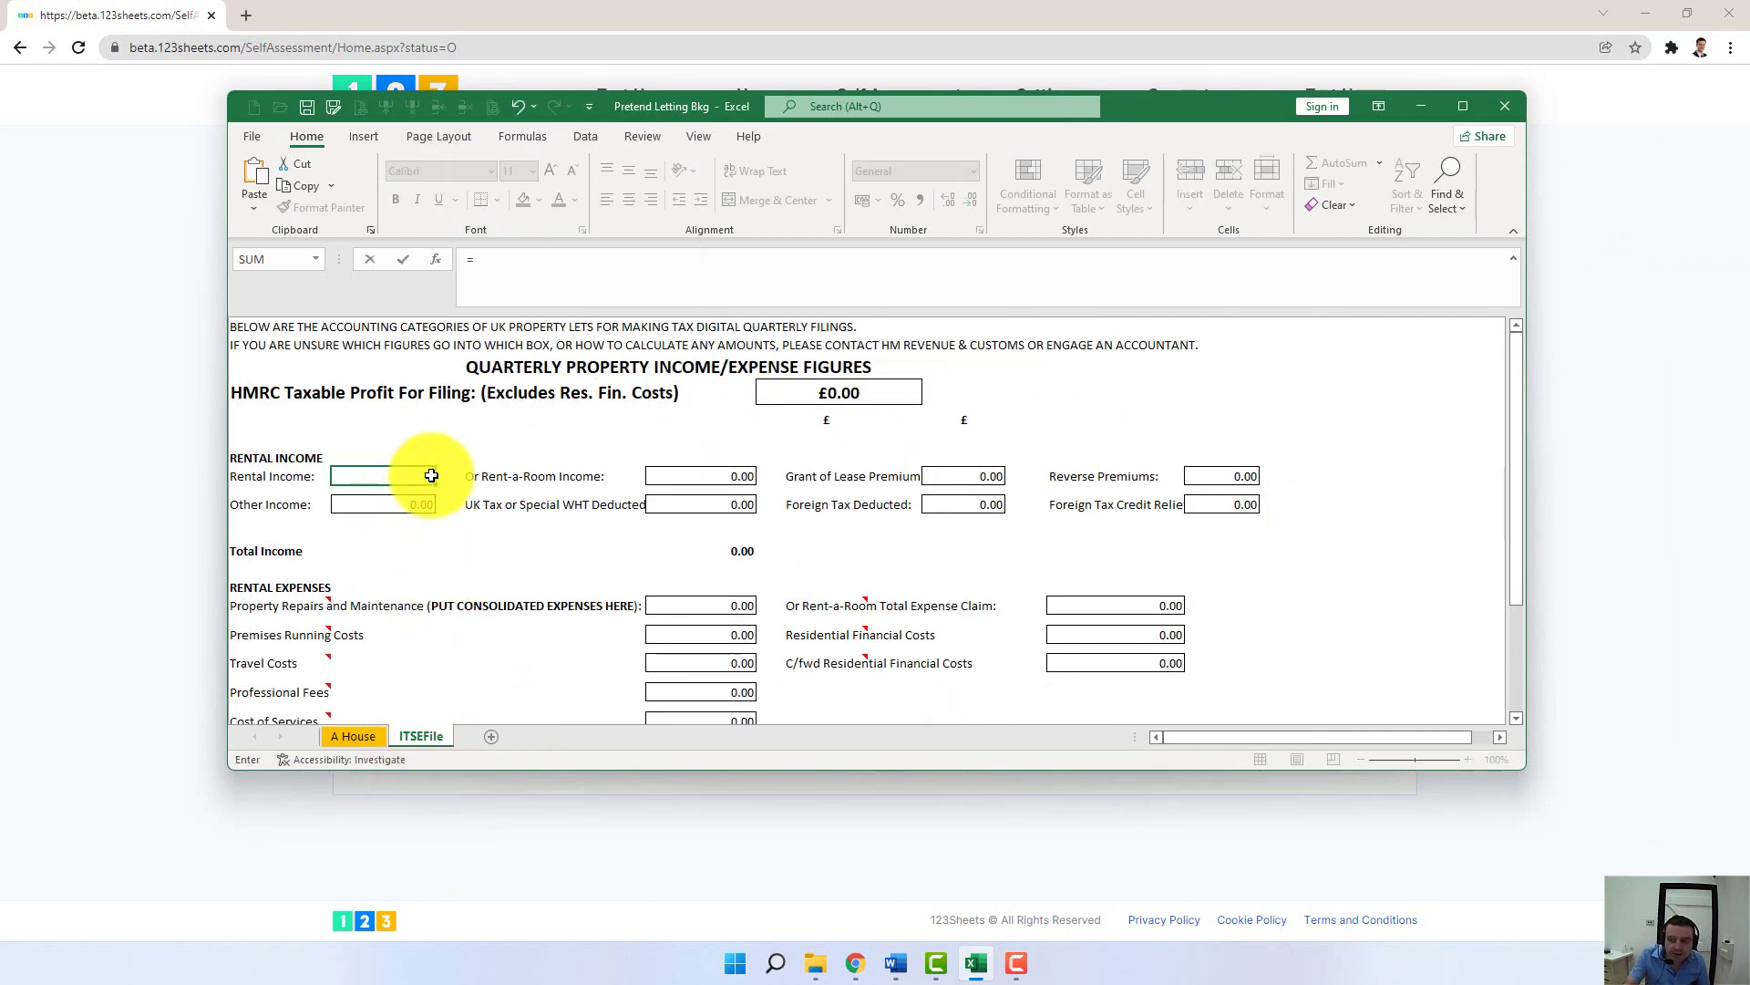
{"action": "left_click", "coordinate": [359, 736]}
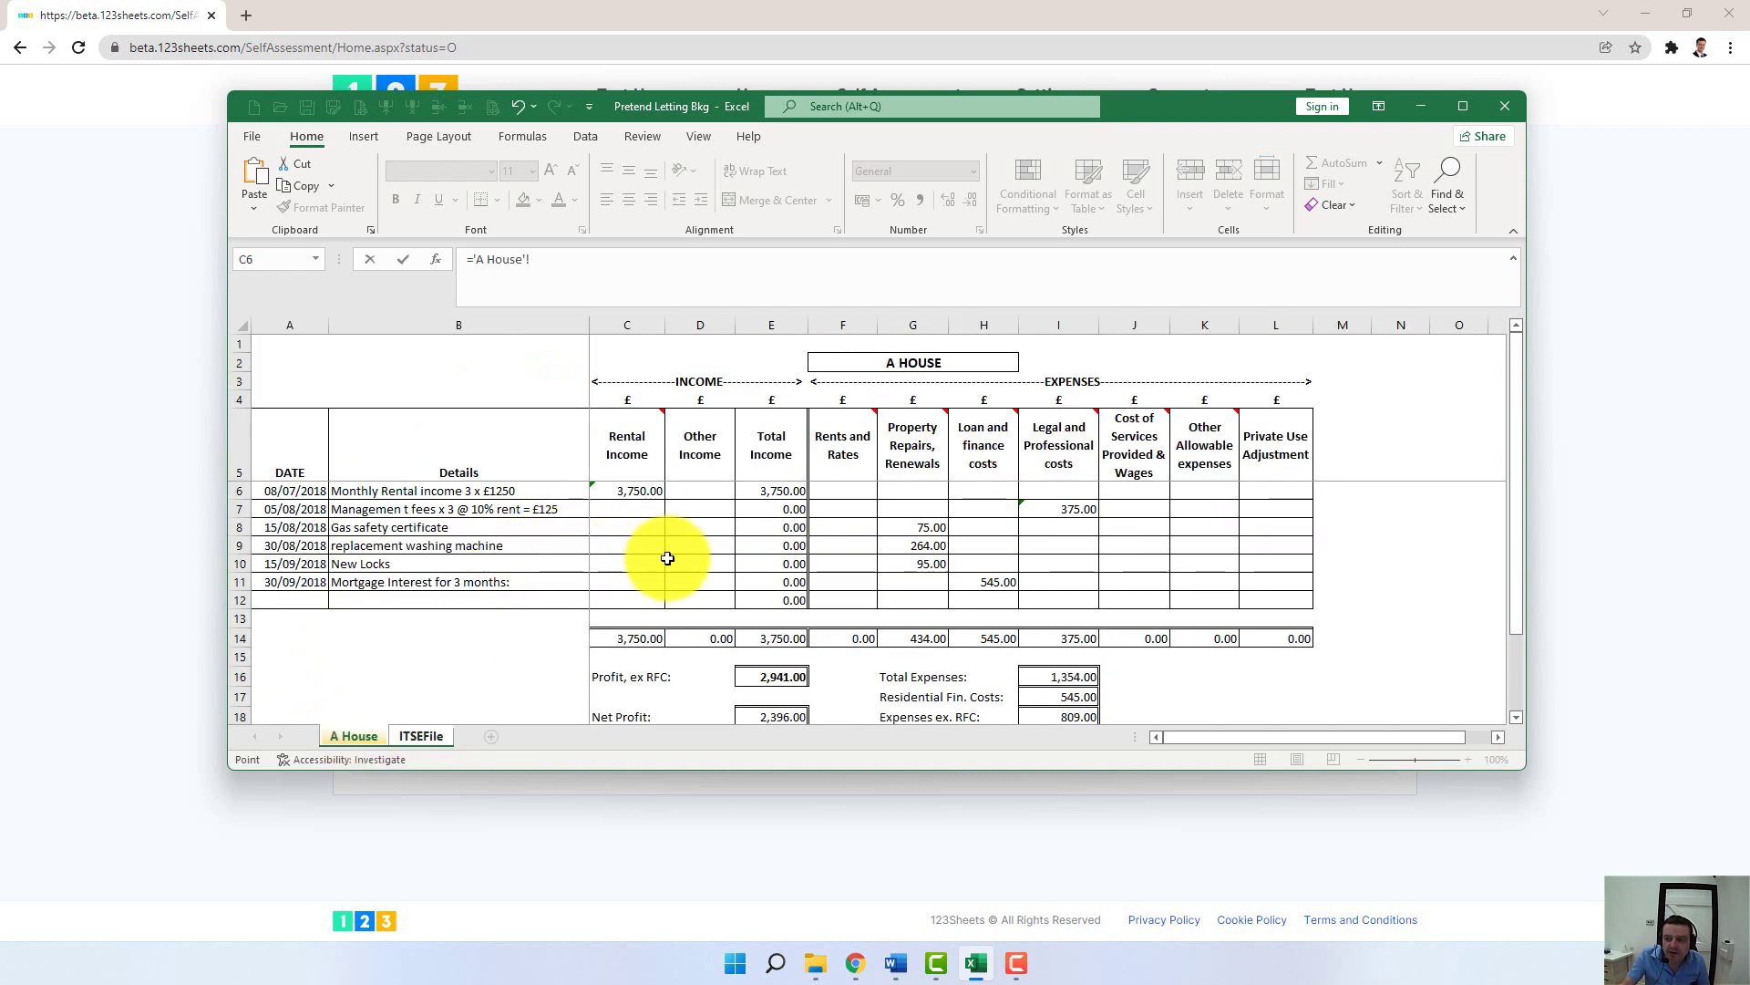
{"action": "left_click", "coordinate": [627, 634]}
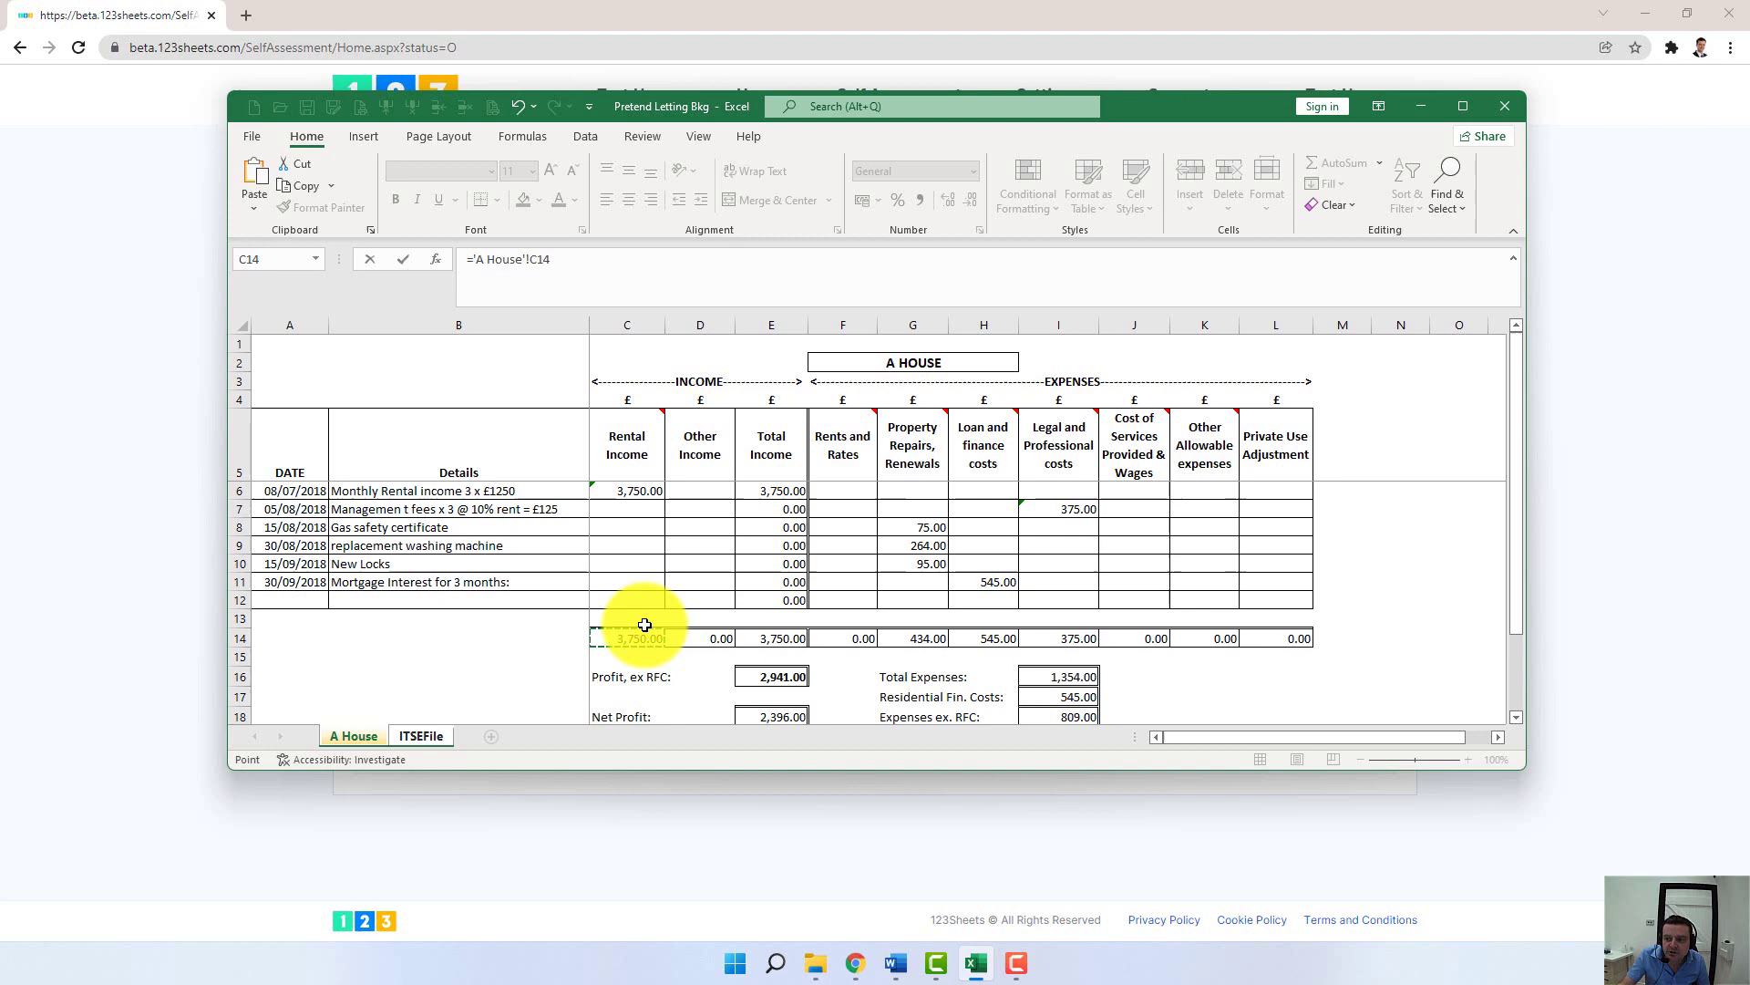
{"action": "key", "text": "Return"}
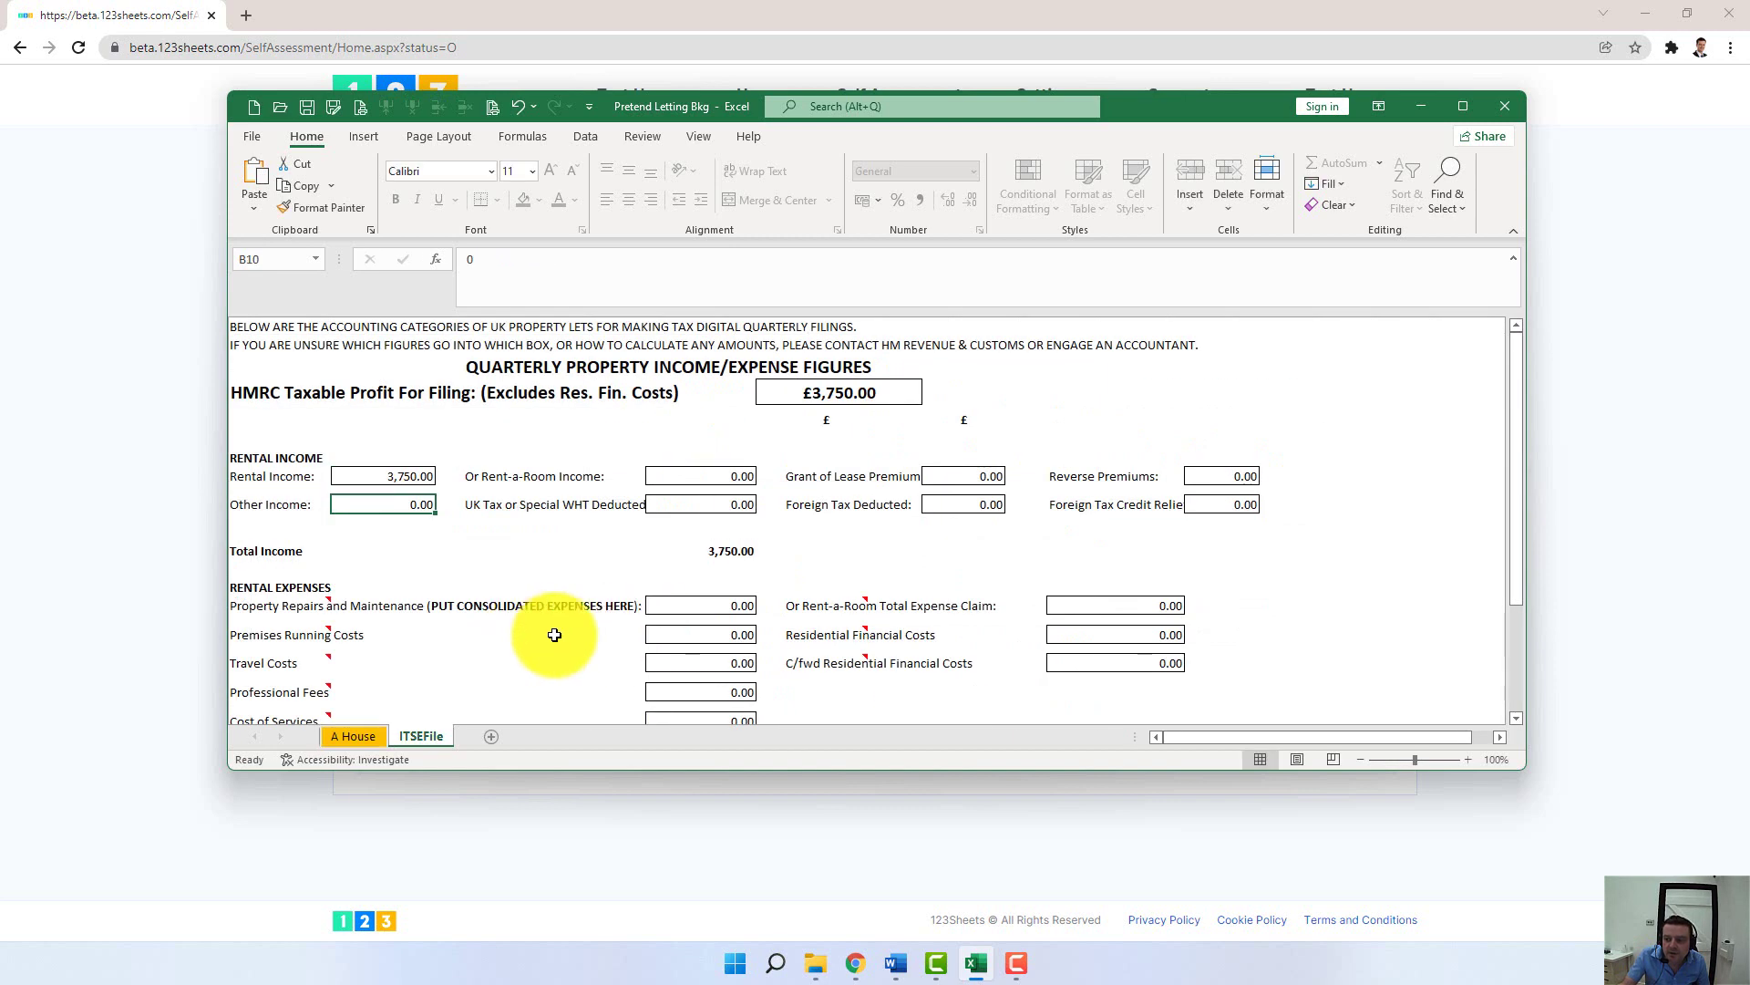
{"action": "left_click", "coordinate": [672, 611]}
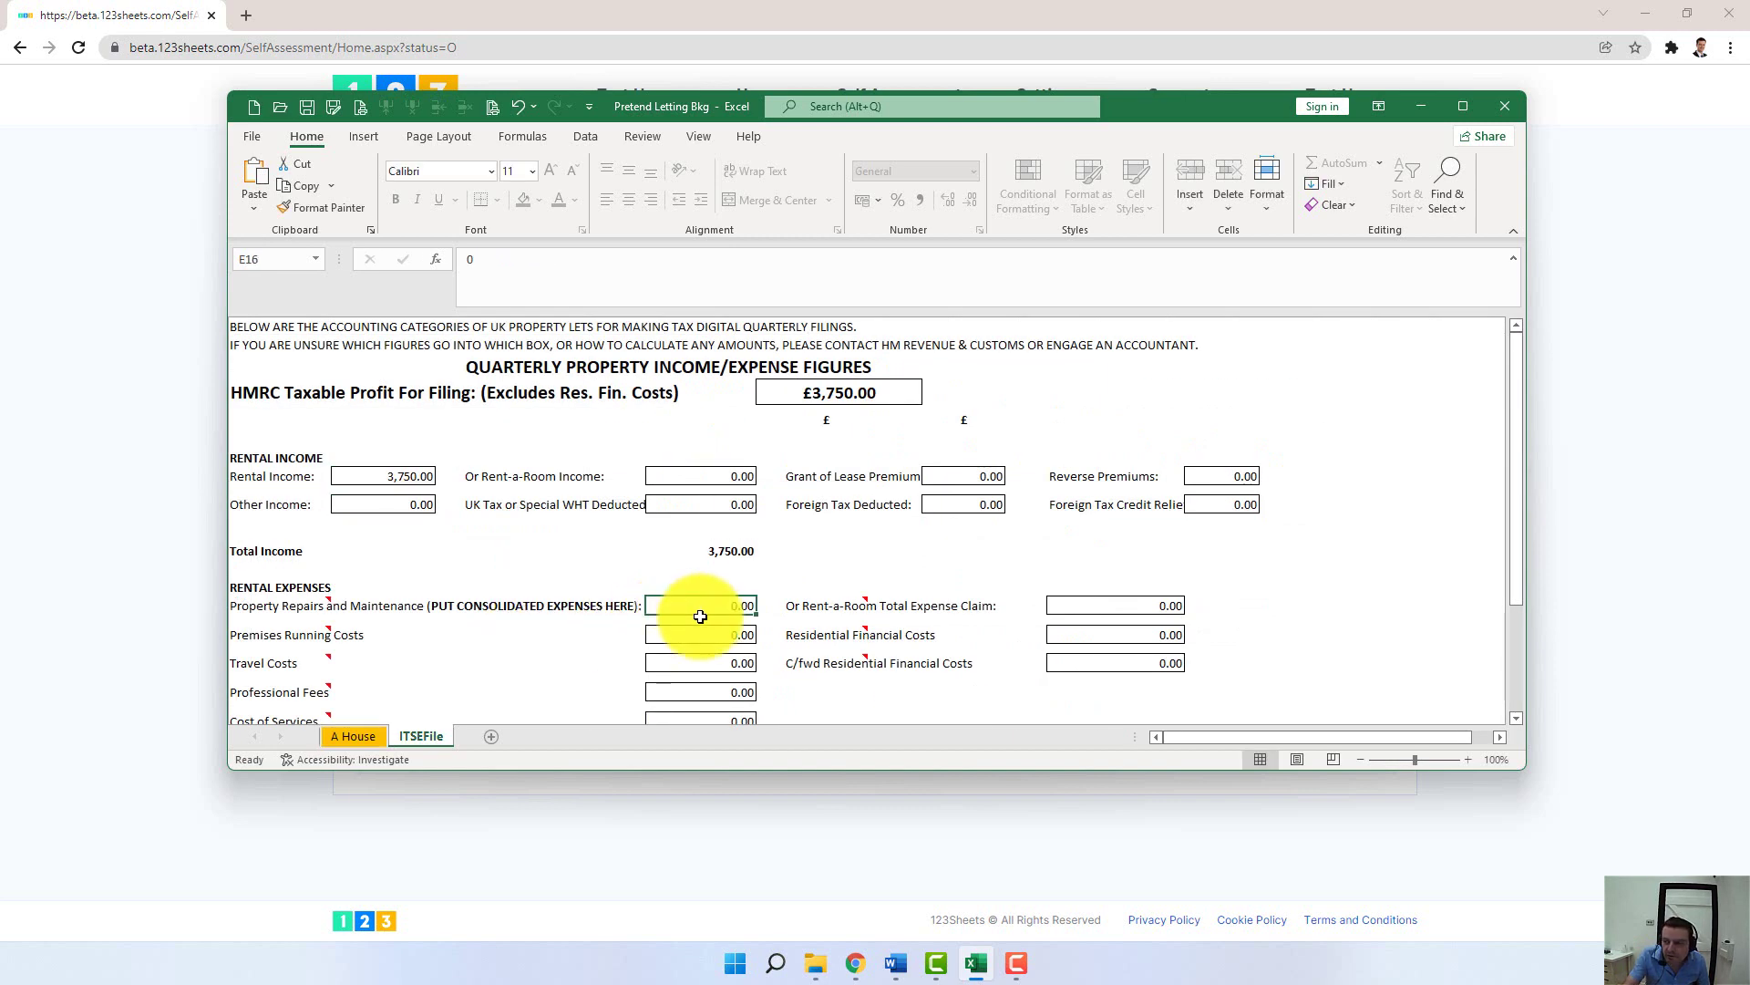
{"action": "type", "text": "="}
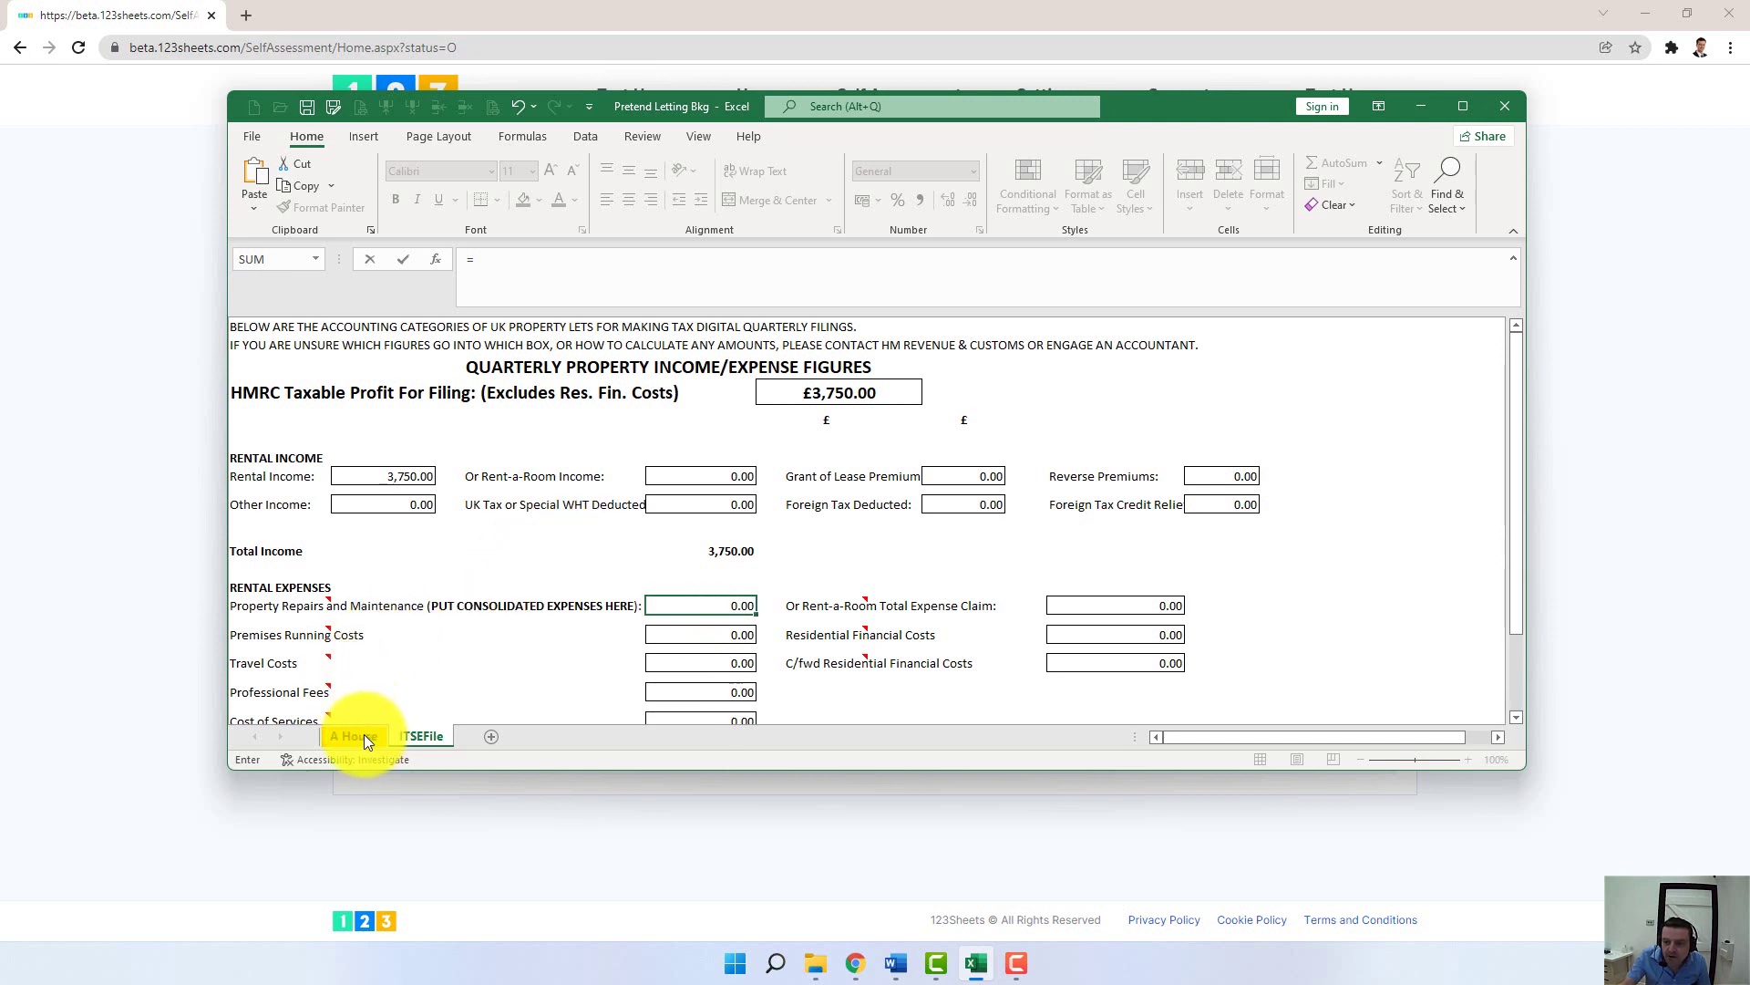
{"action": "left_click", "coordinate": [365, 734]}
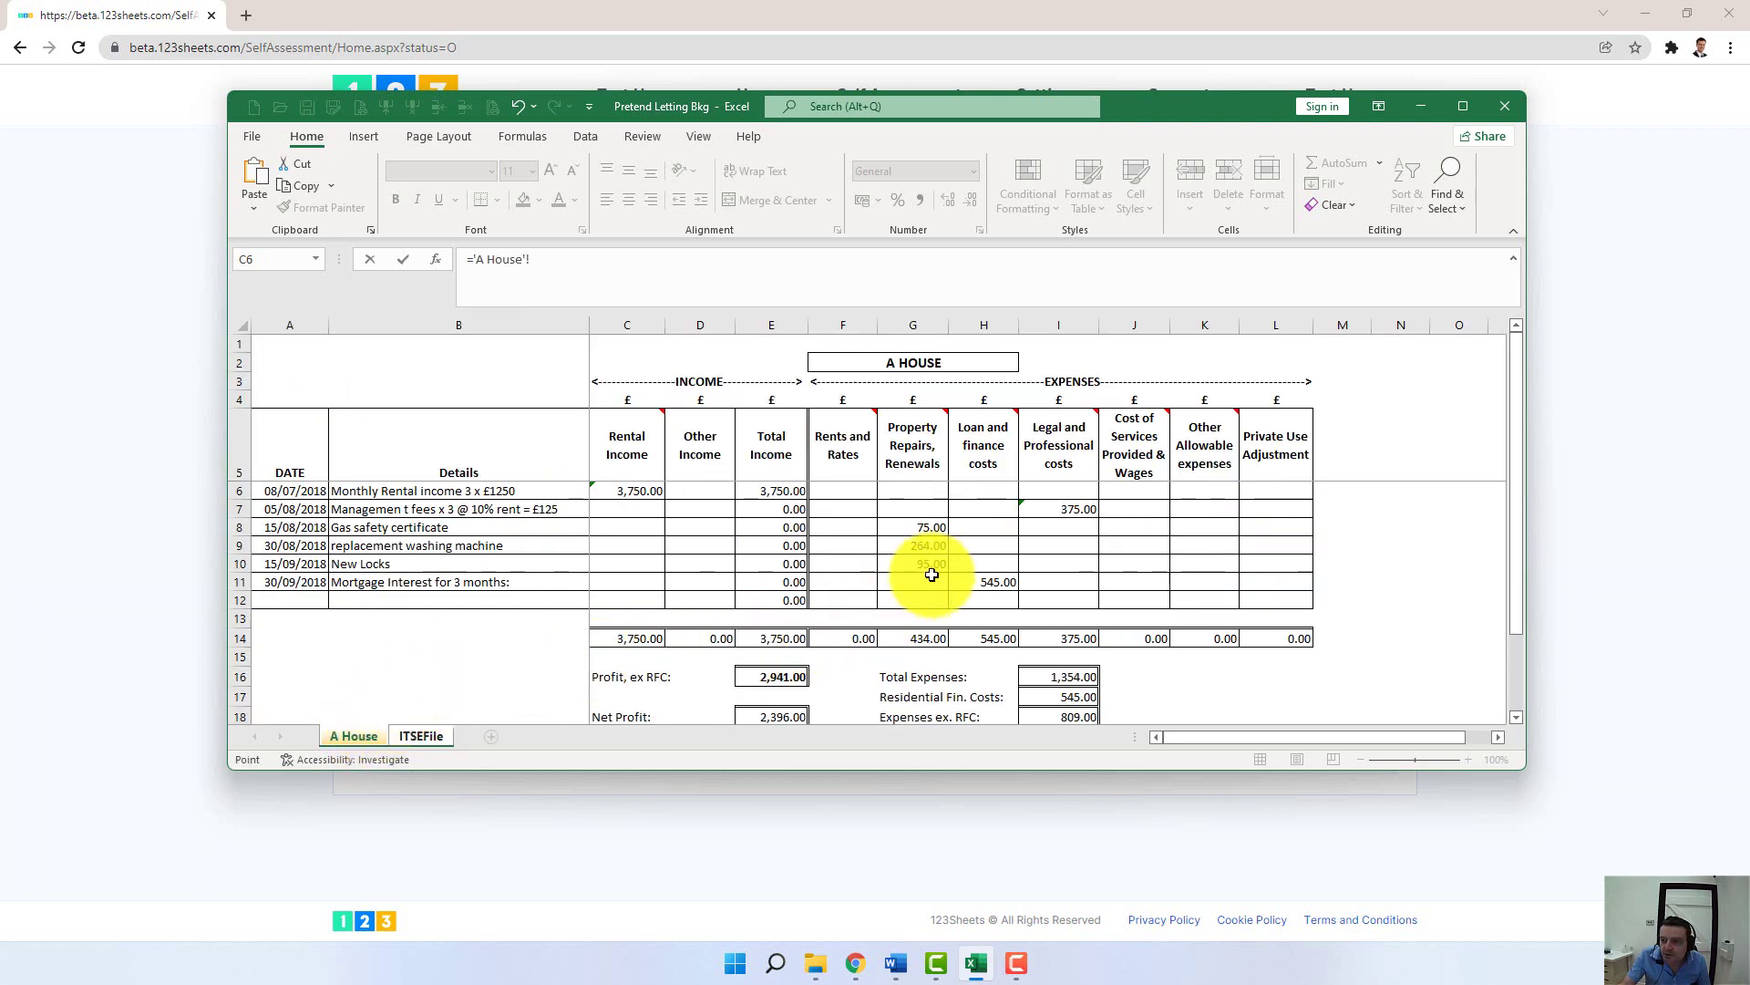
{"action": "left_click", "coordinate": [919, 637]}
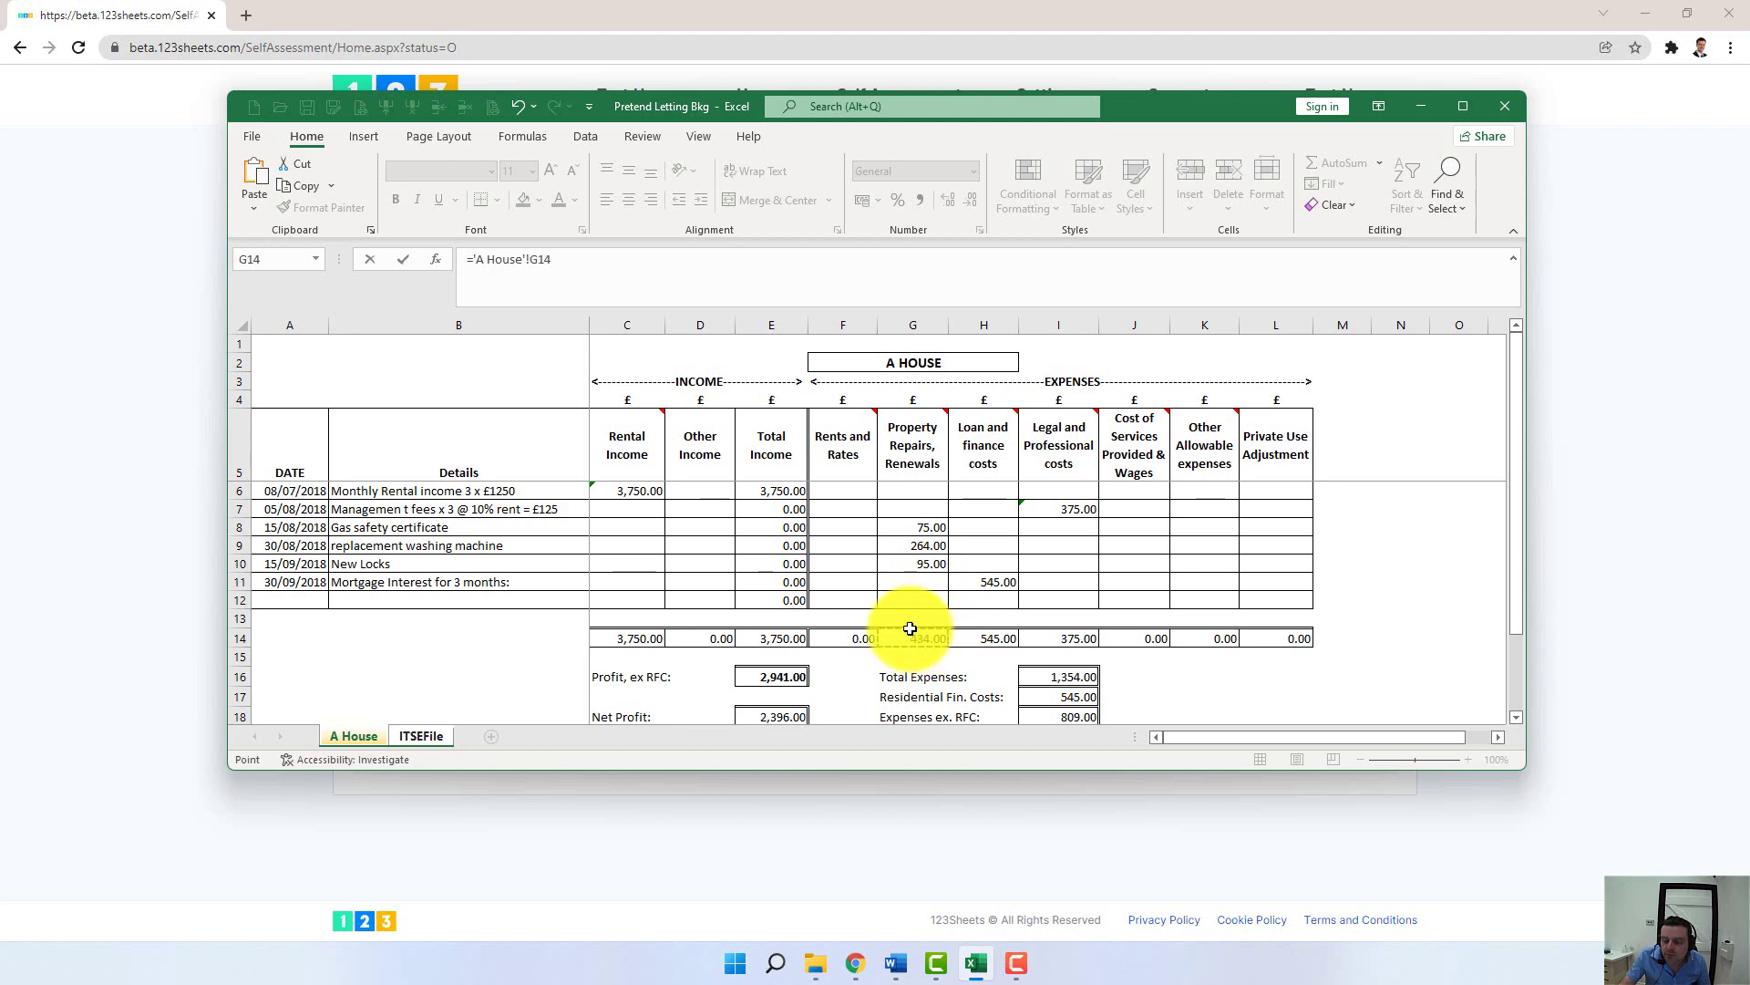
{"action": "key", "text": "Return"}
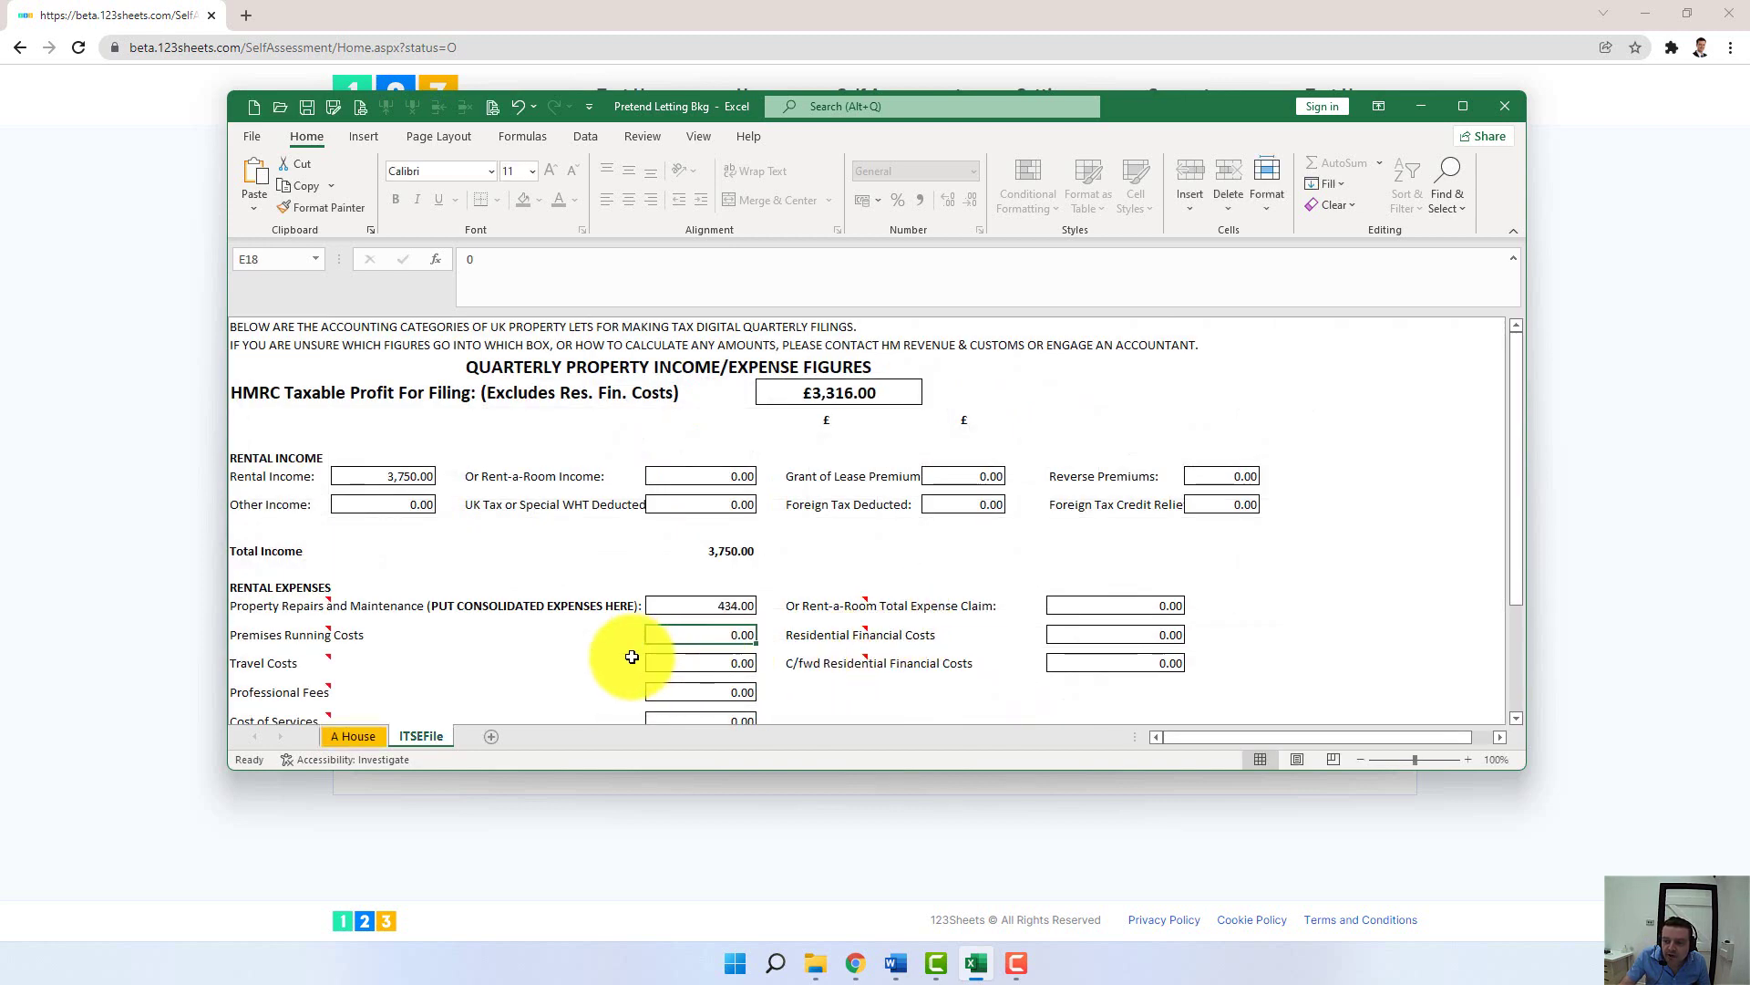
Link professional fees to A House I14 and residential finance costs to H14
{"action": "left_click", "coordinate": [666, 690]}
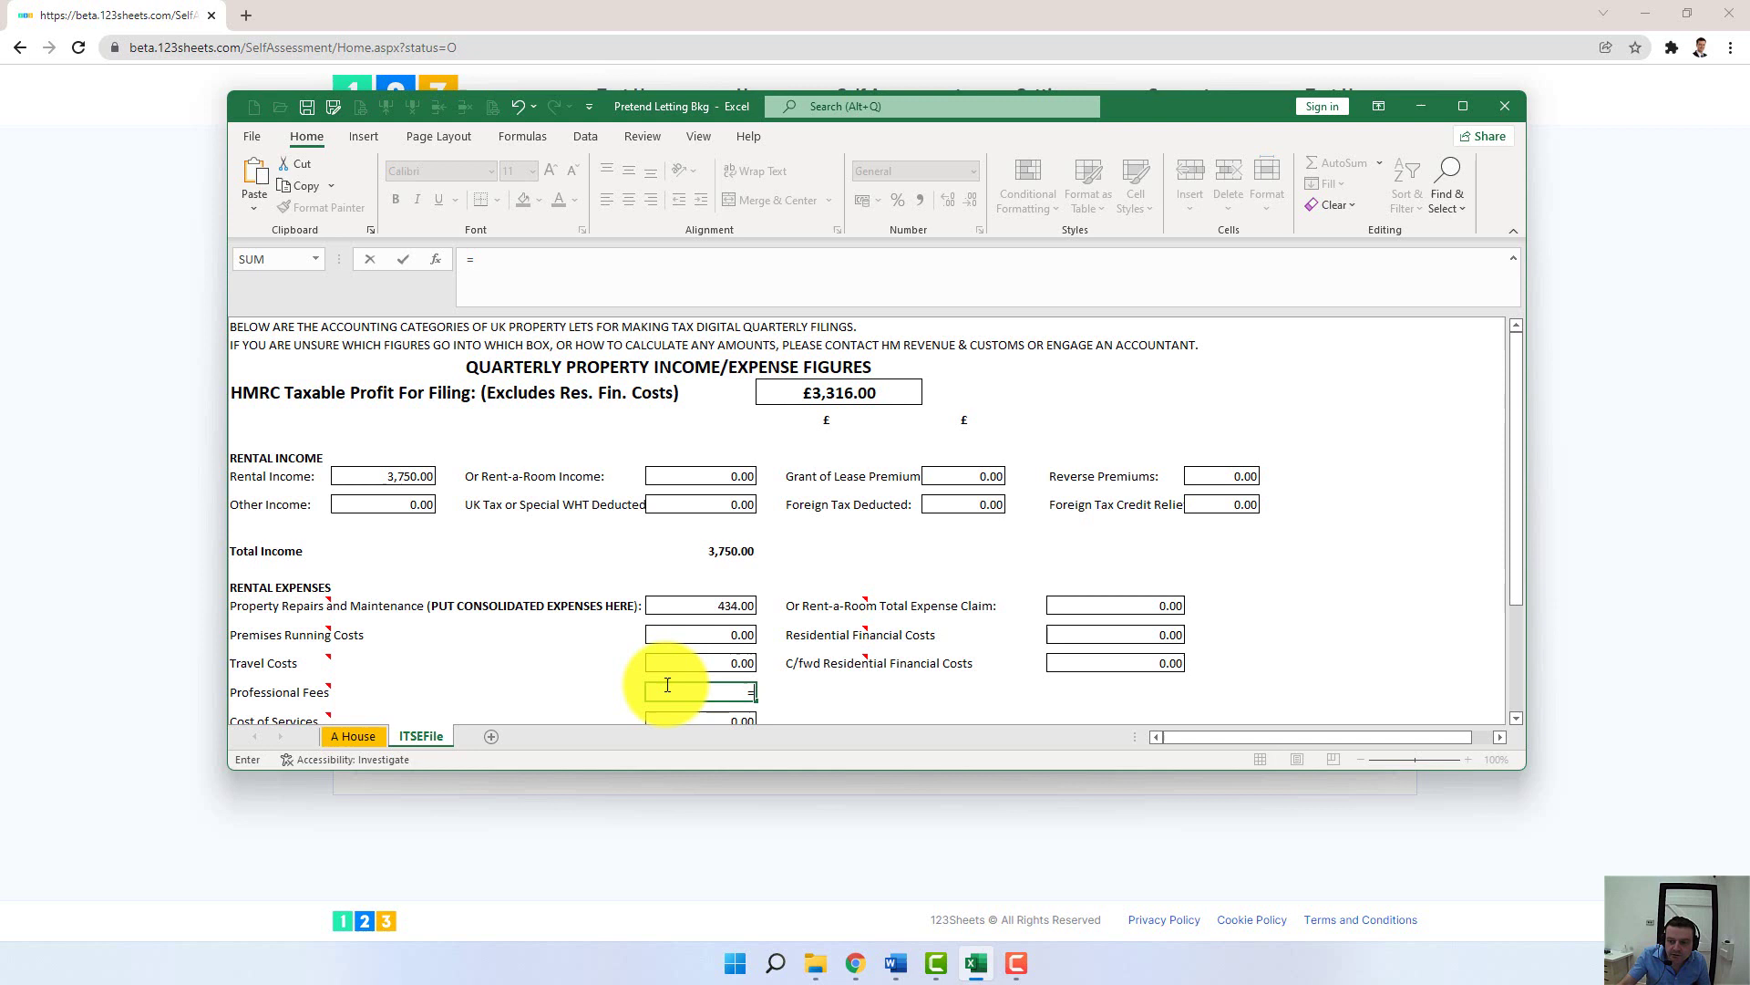
{"action": "type", "text": "="}
{"action": "left_click", "coordinate": [352, 735]}
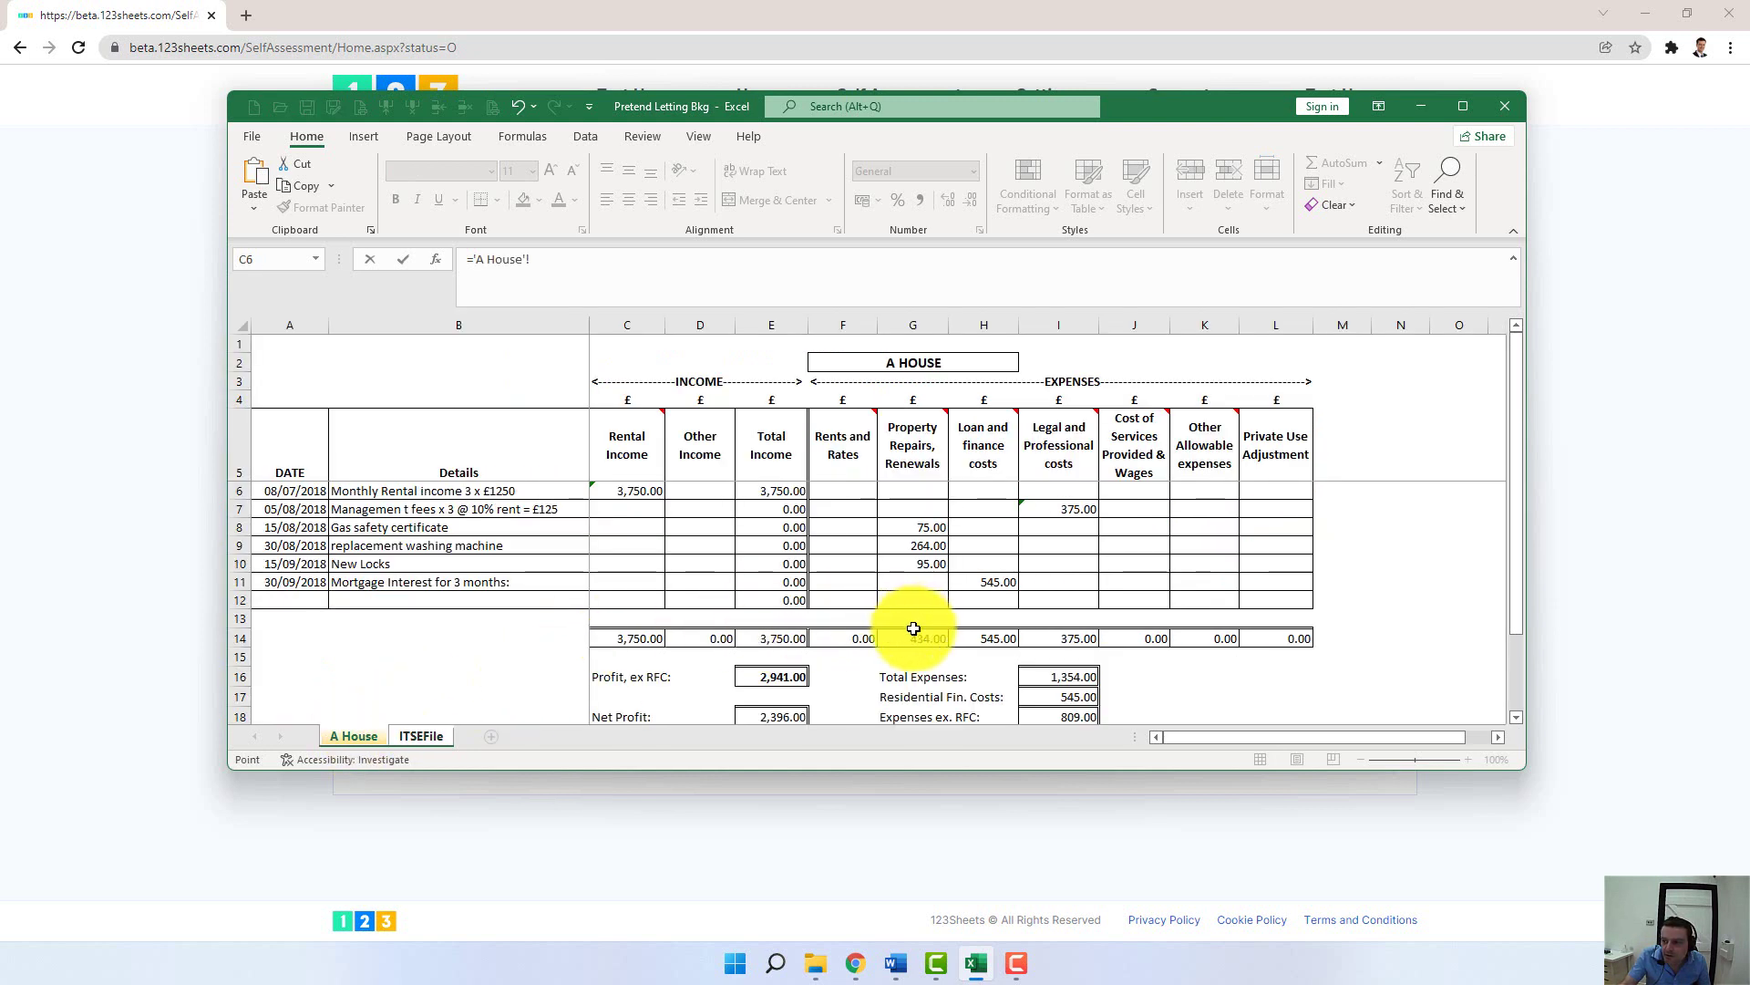
{"action": "left_click", "coordinate": [1063, 629]}
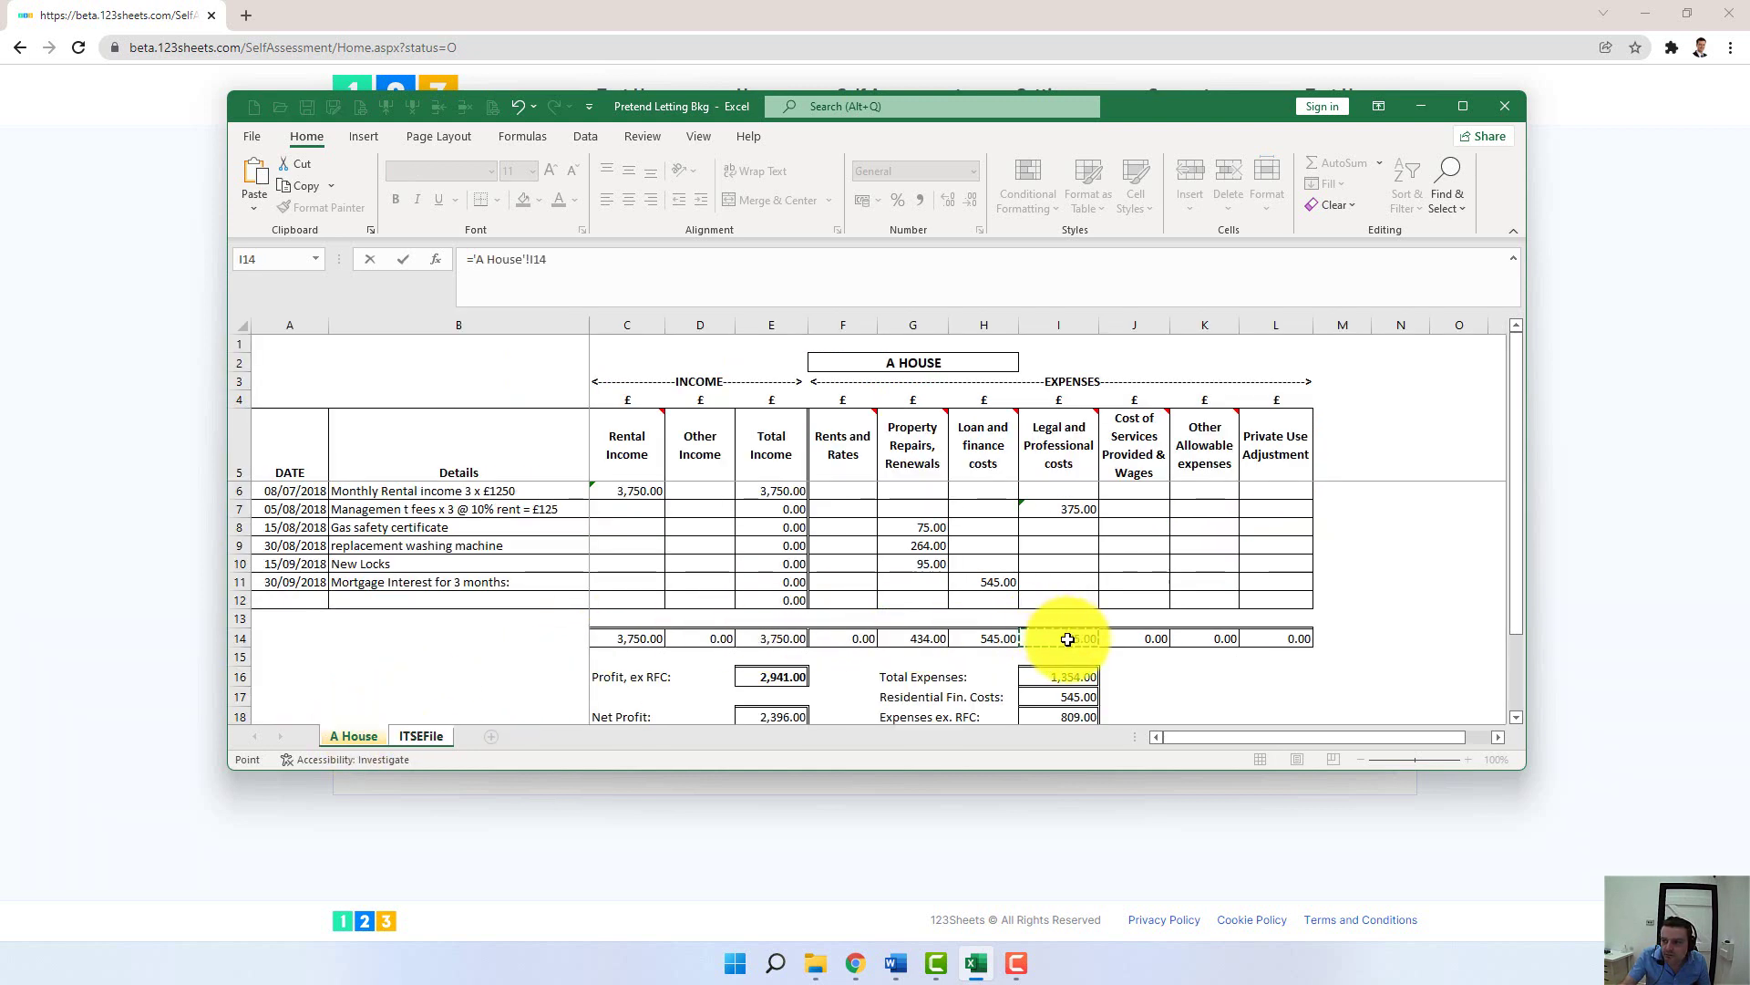
{"action": "key", "text": "Return"}
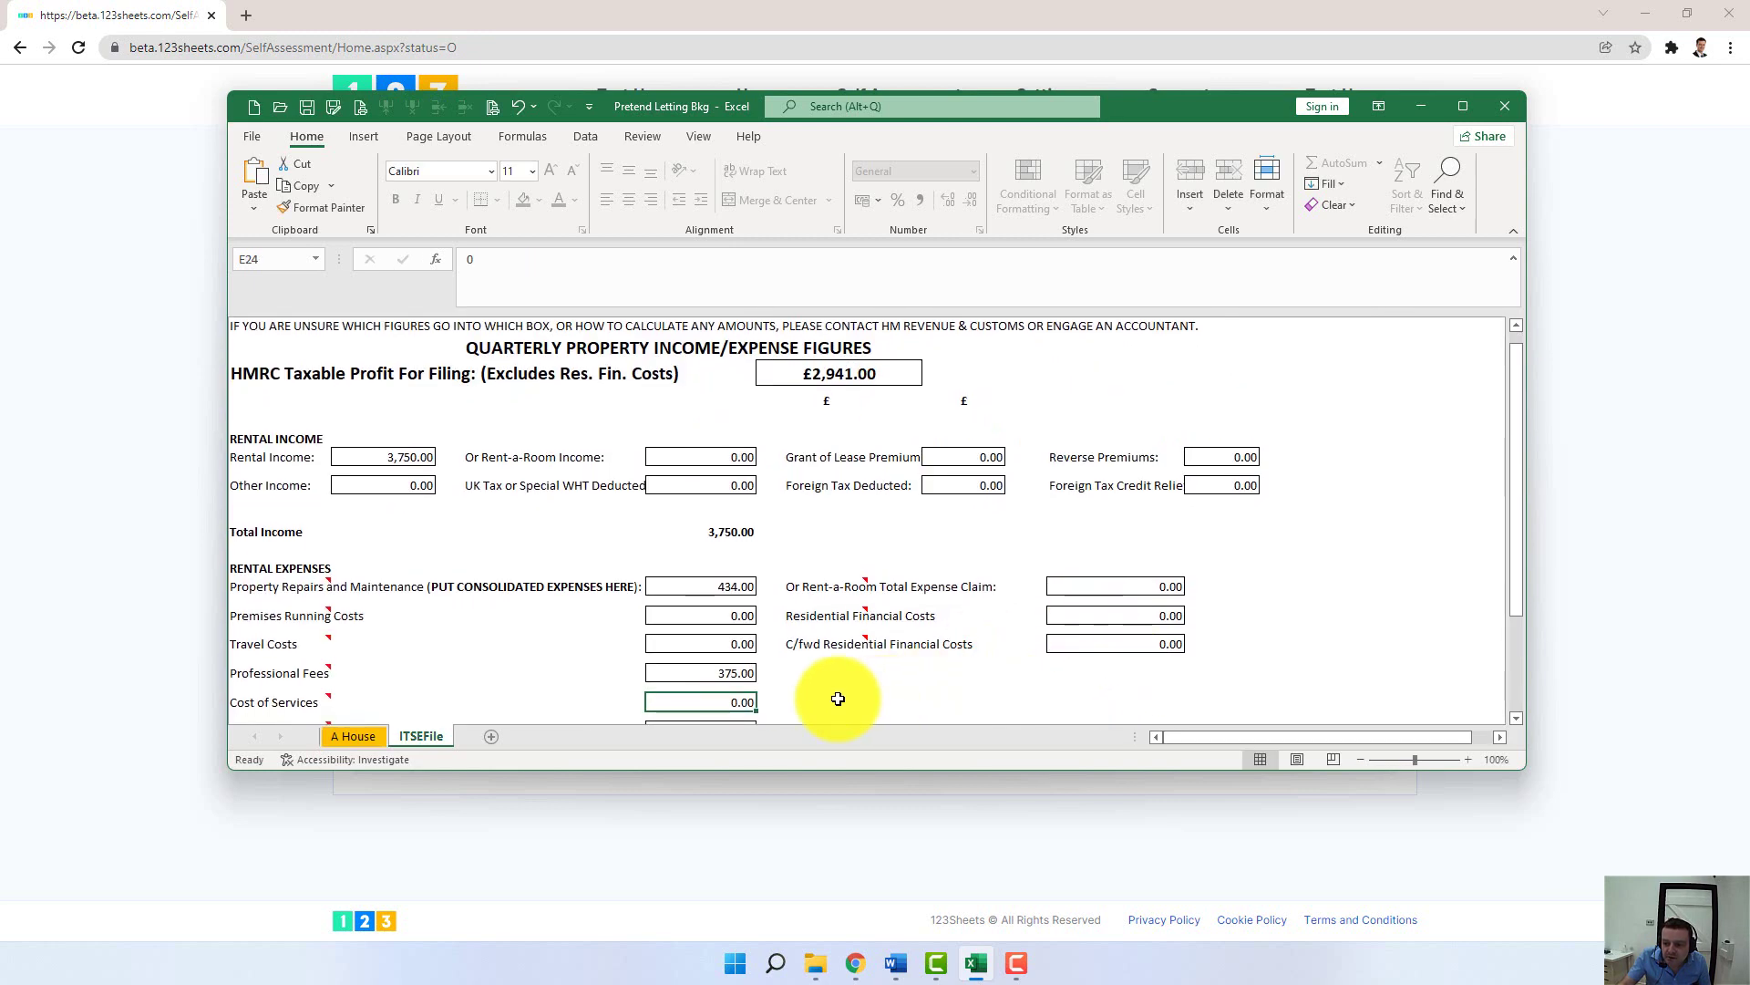
{"action": "left_click", "coordinate": [1087, 618]}
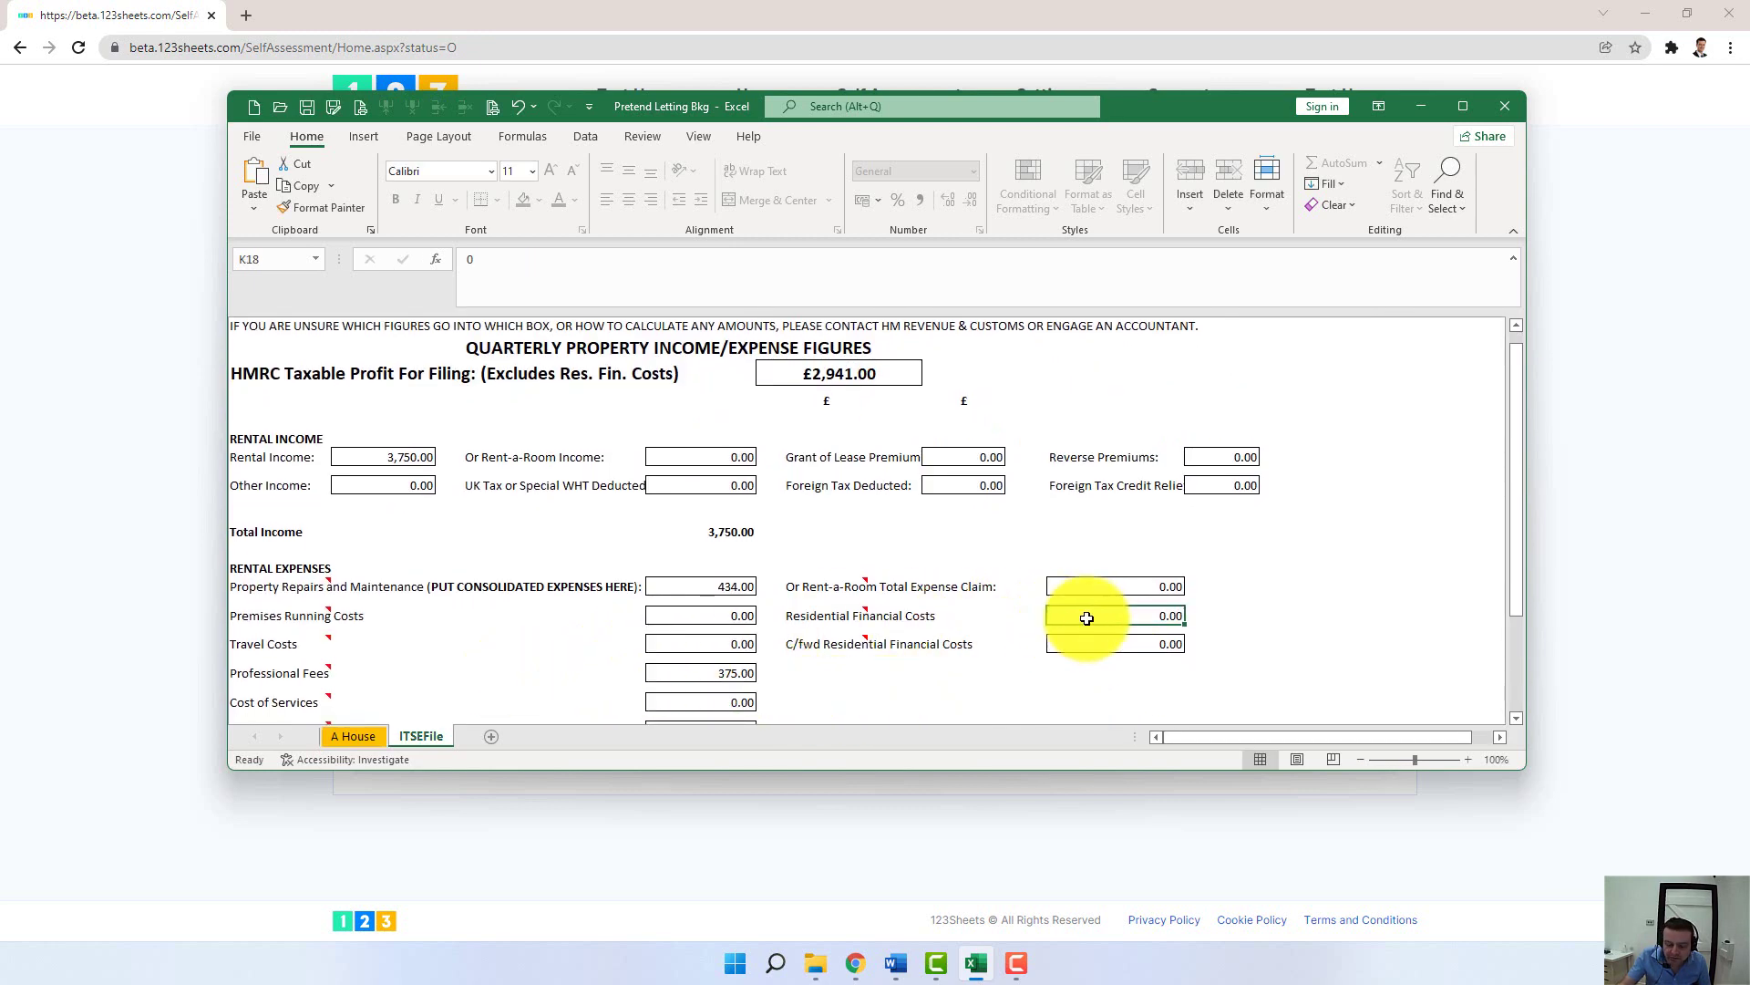
{"action": "type", "text": "="}
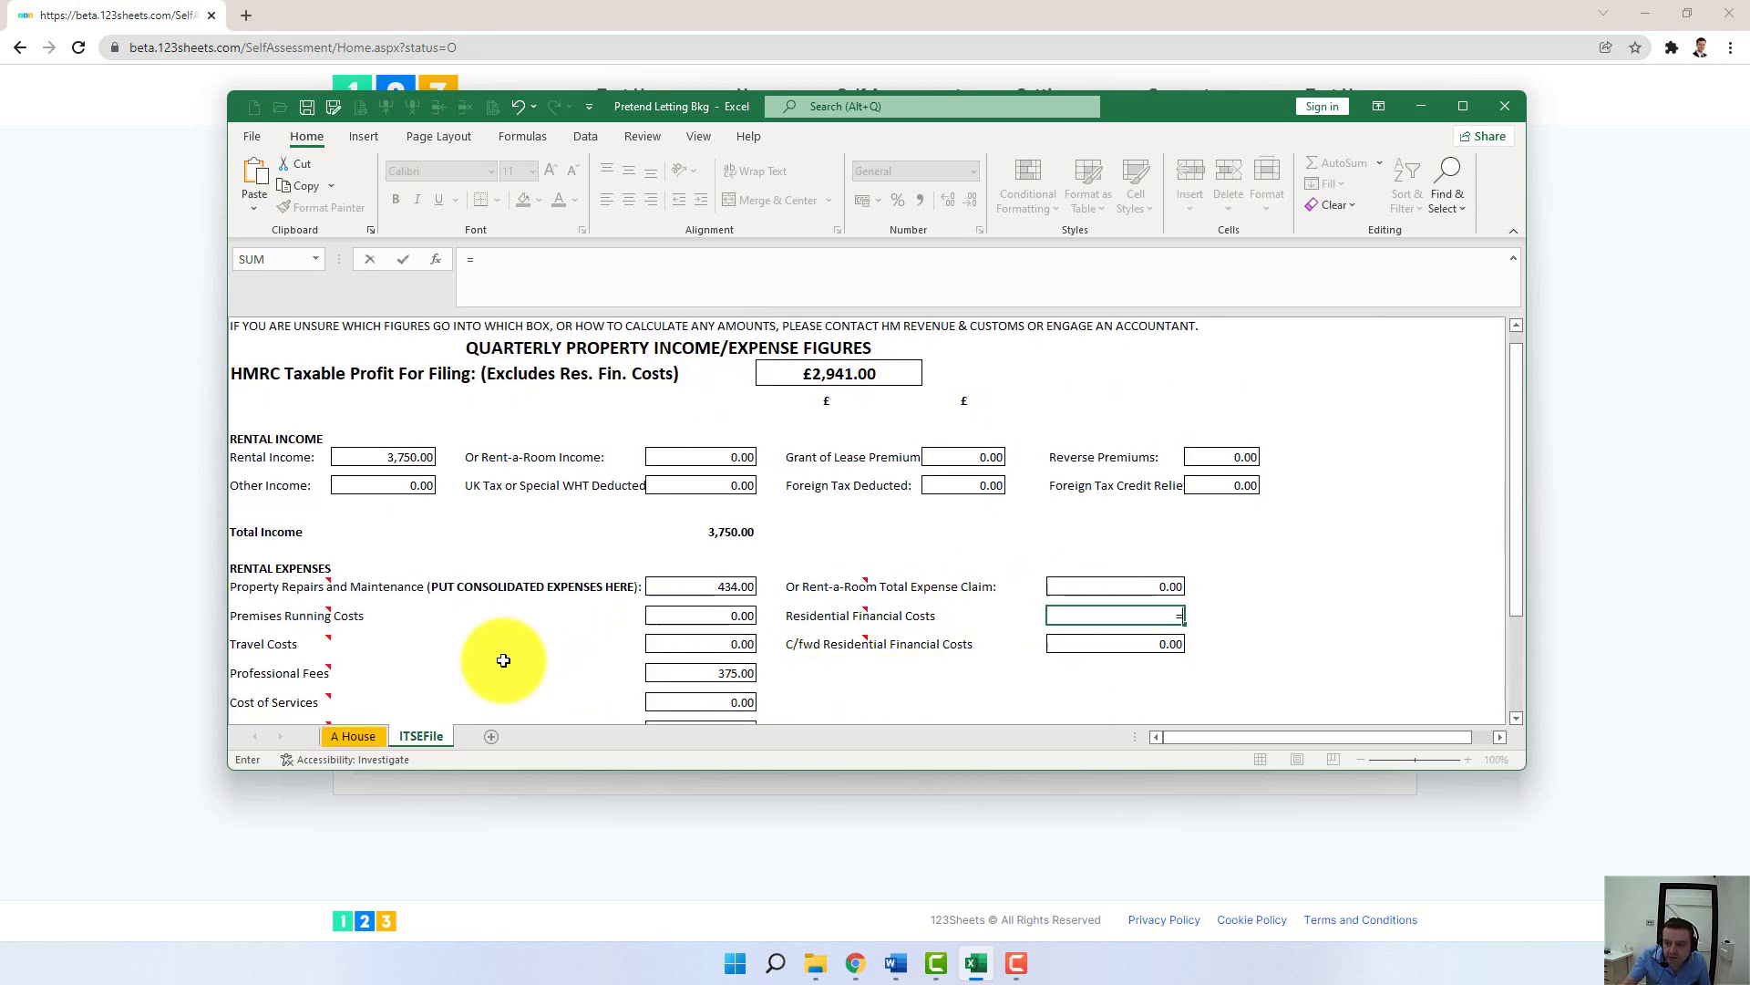
{"action": "left_click", "coordinate": [352, 739]}
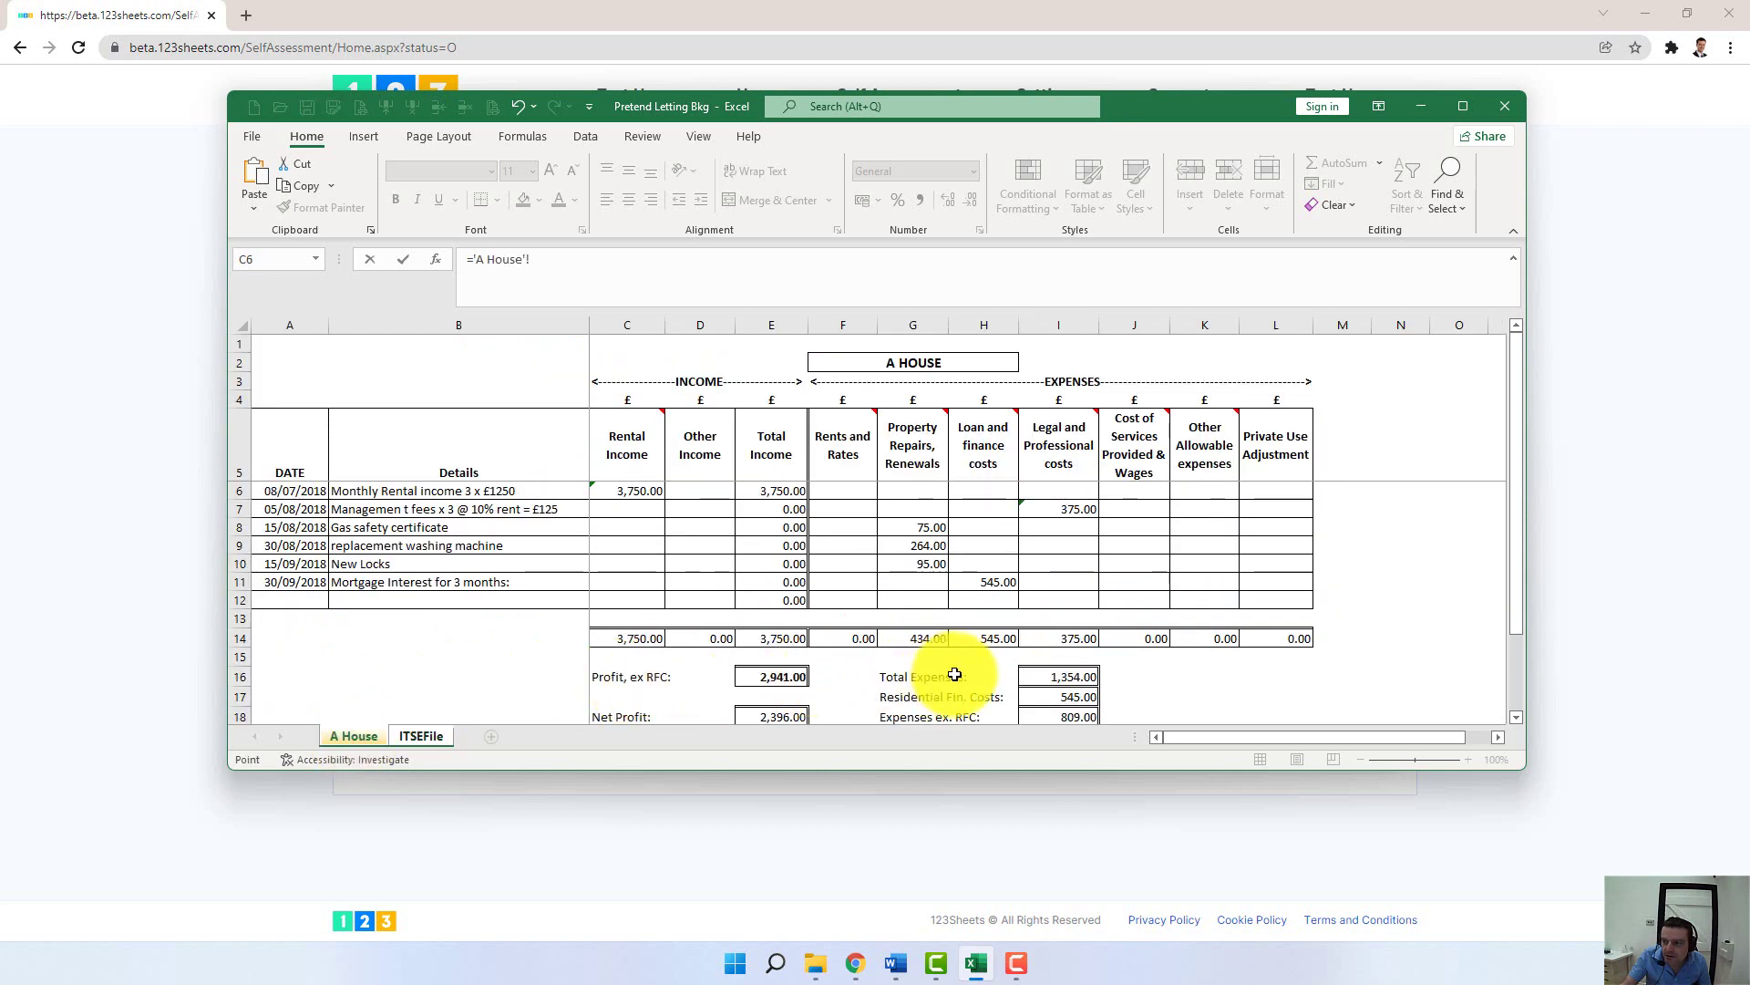
{"action": "left_click", "coordinate": [980, 638]}
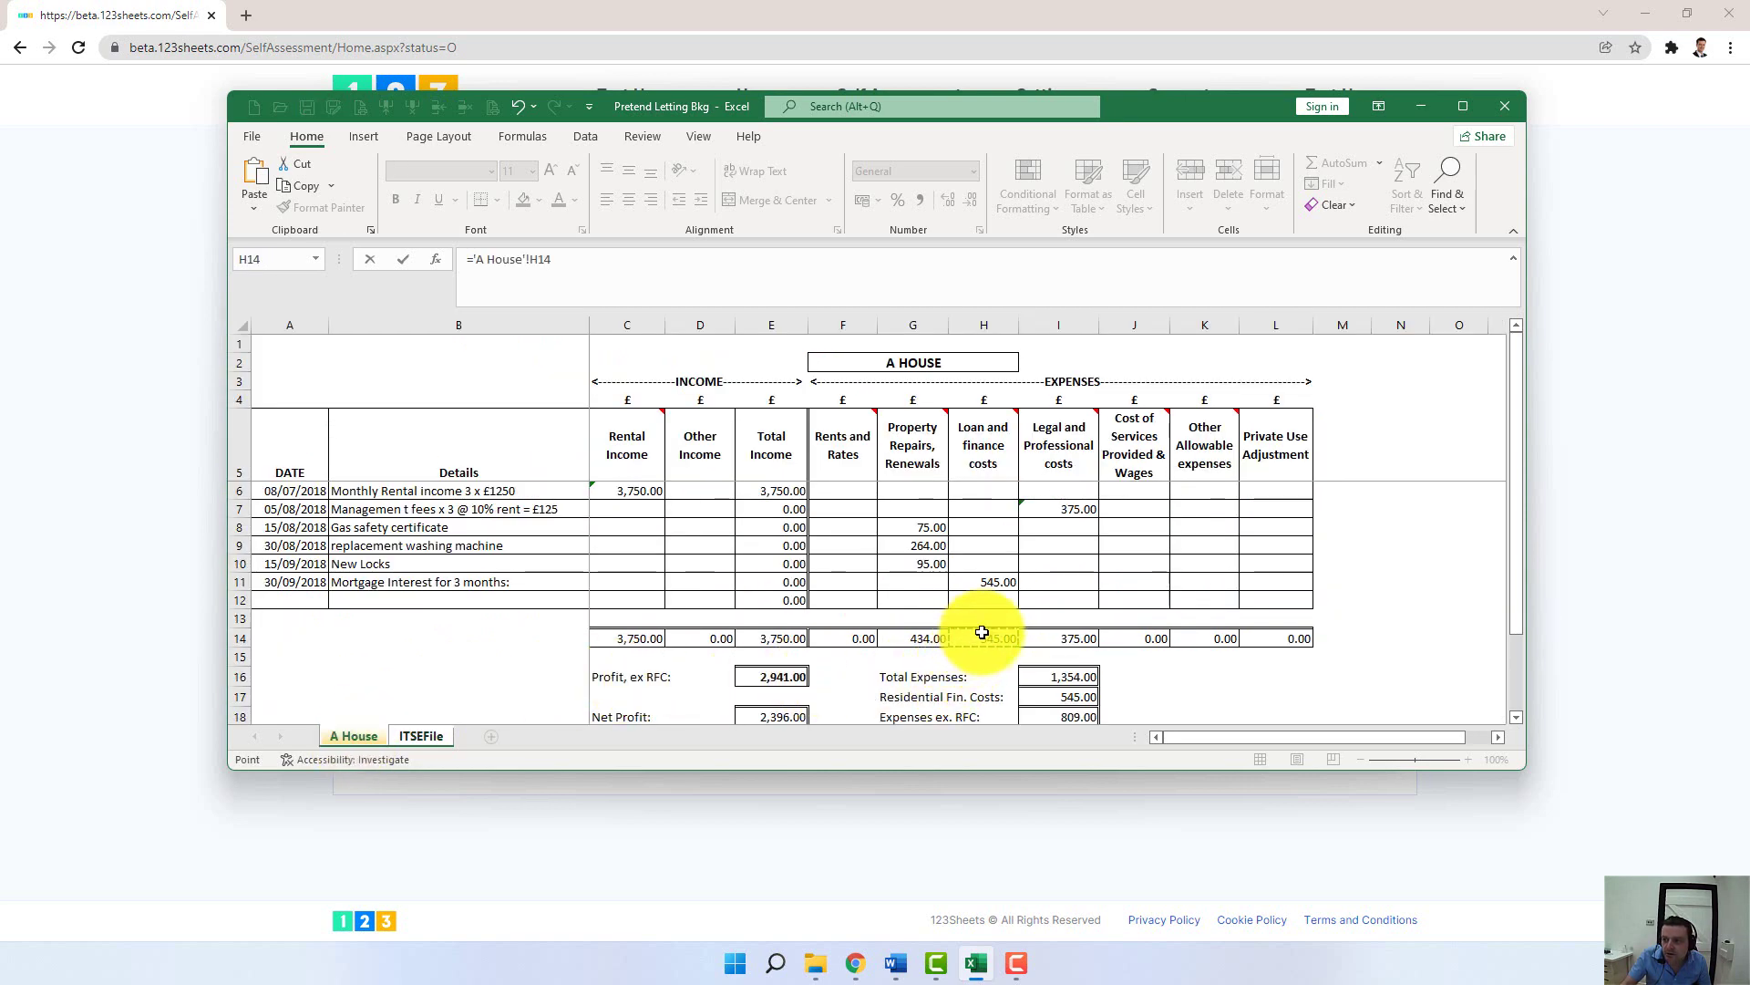
{"action": "key", "text": "Return"}
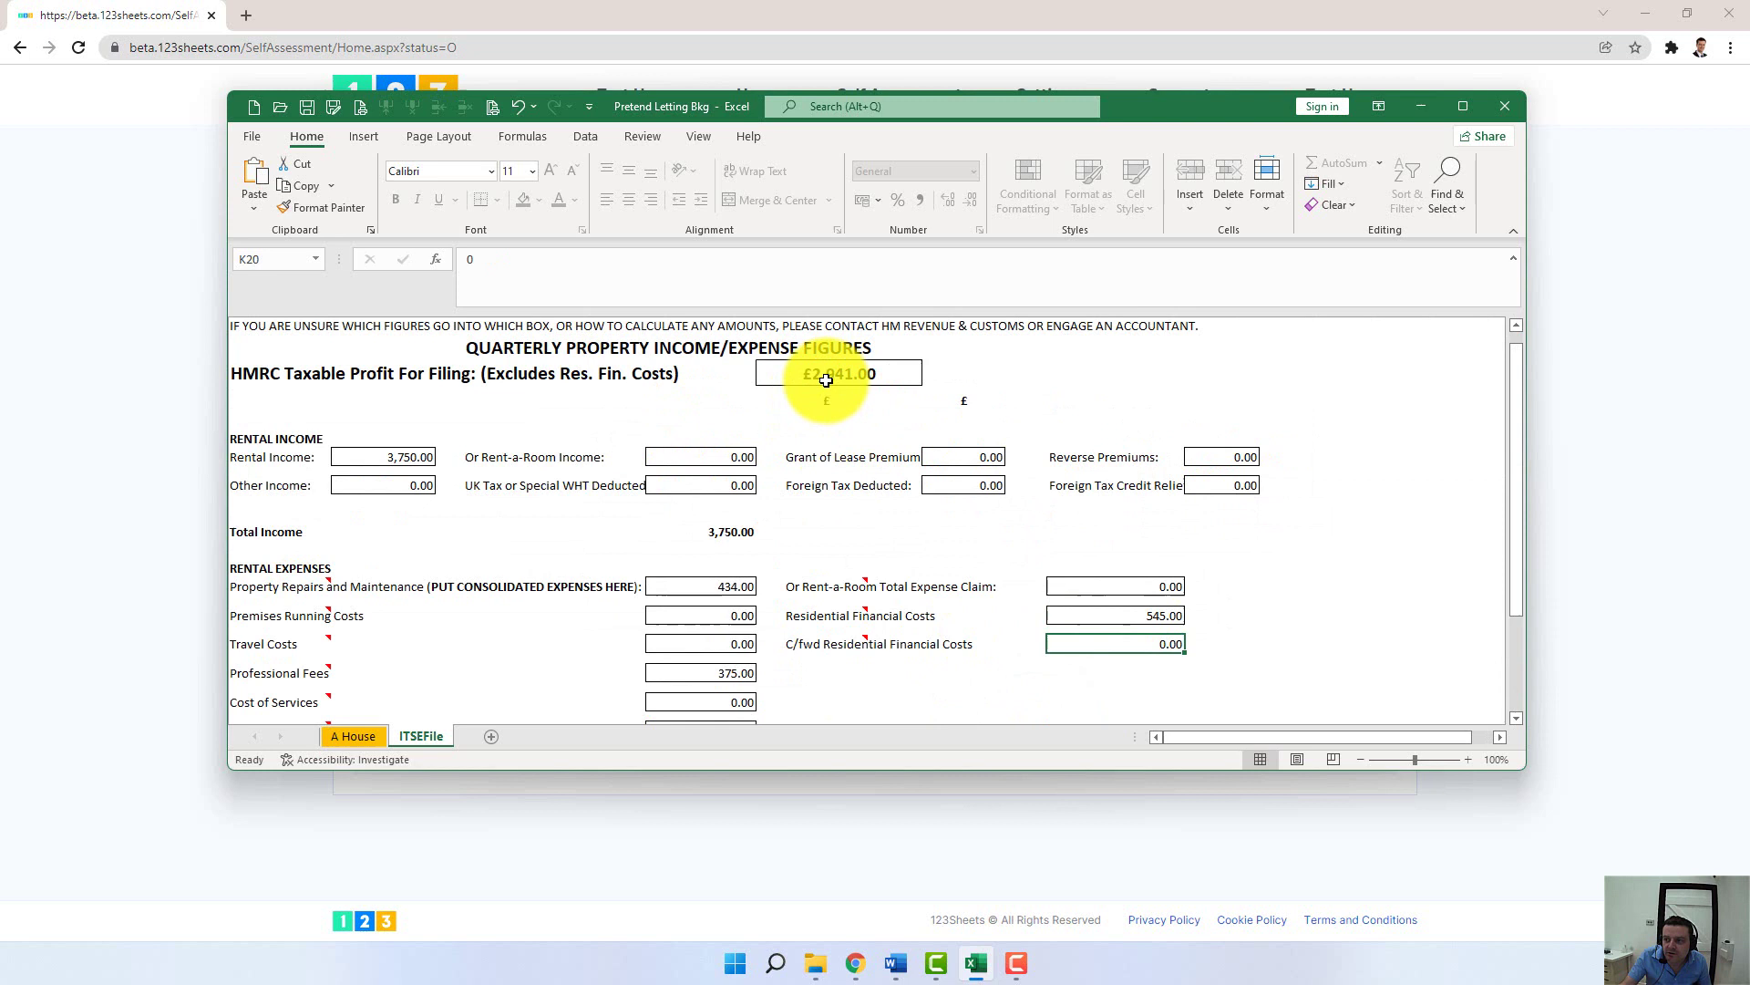
{"action": "left_click", "coordinate": [363, 735]}
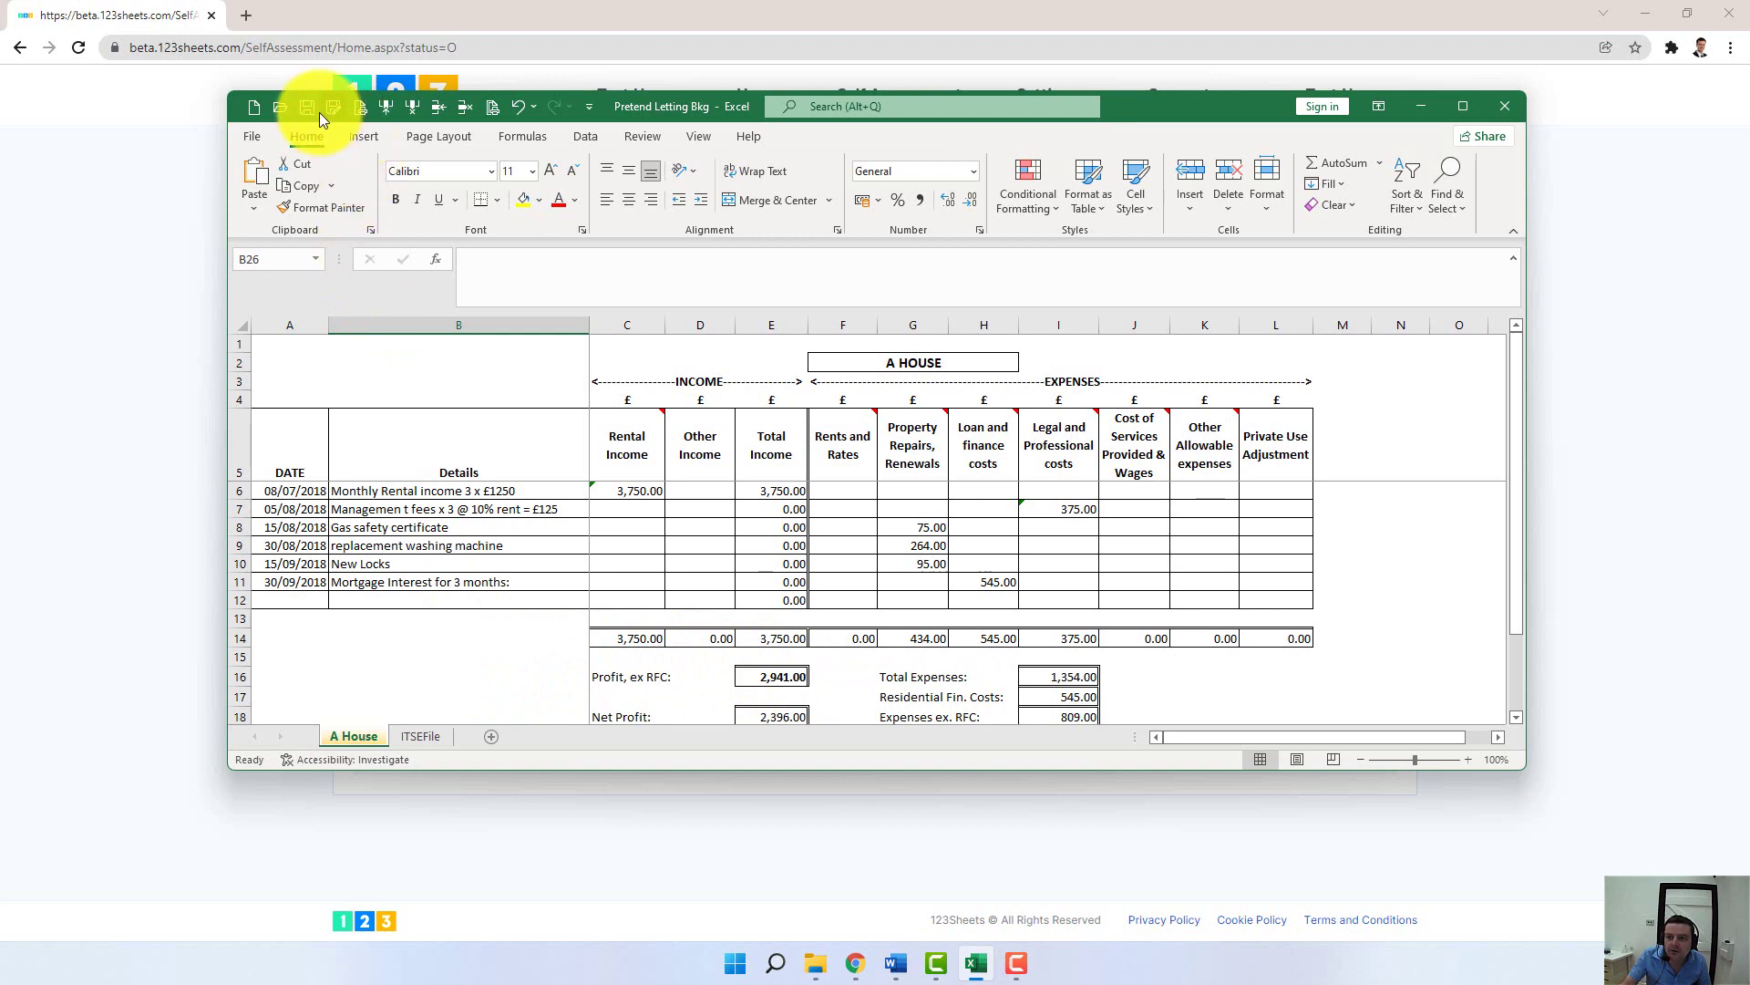
Close Excel and highlight the first quarter's Fulfilled status on the returns list
{"action": "left_click", "coordinate": [1512, 107]}
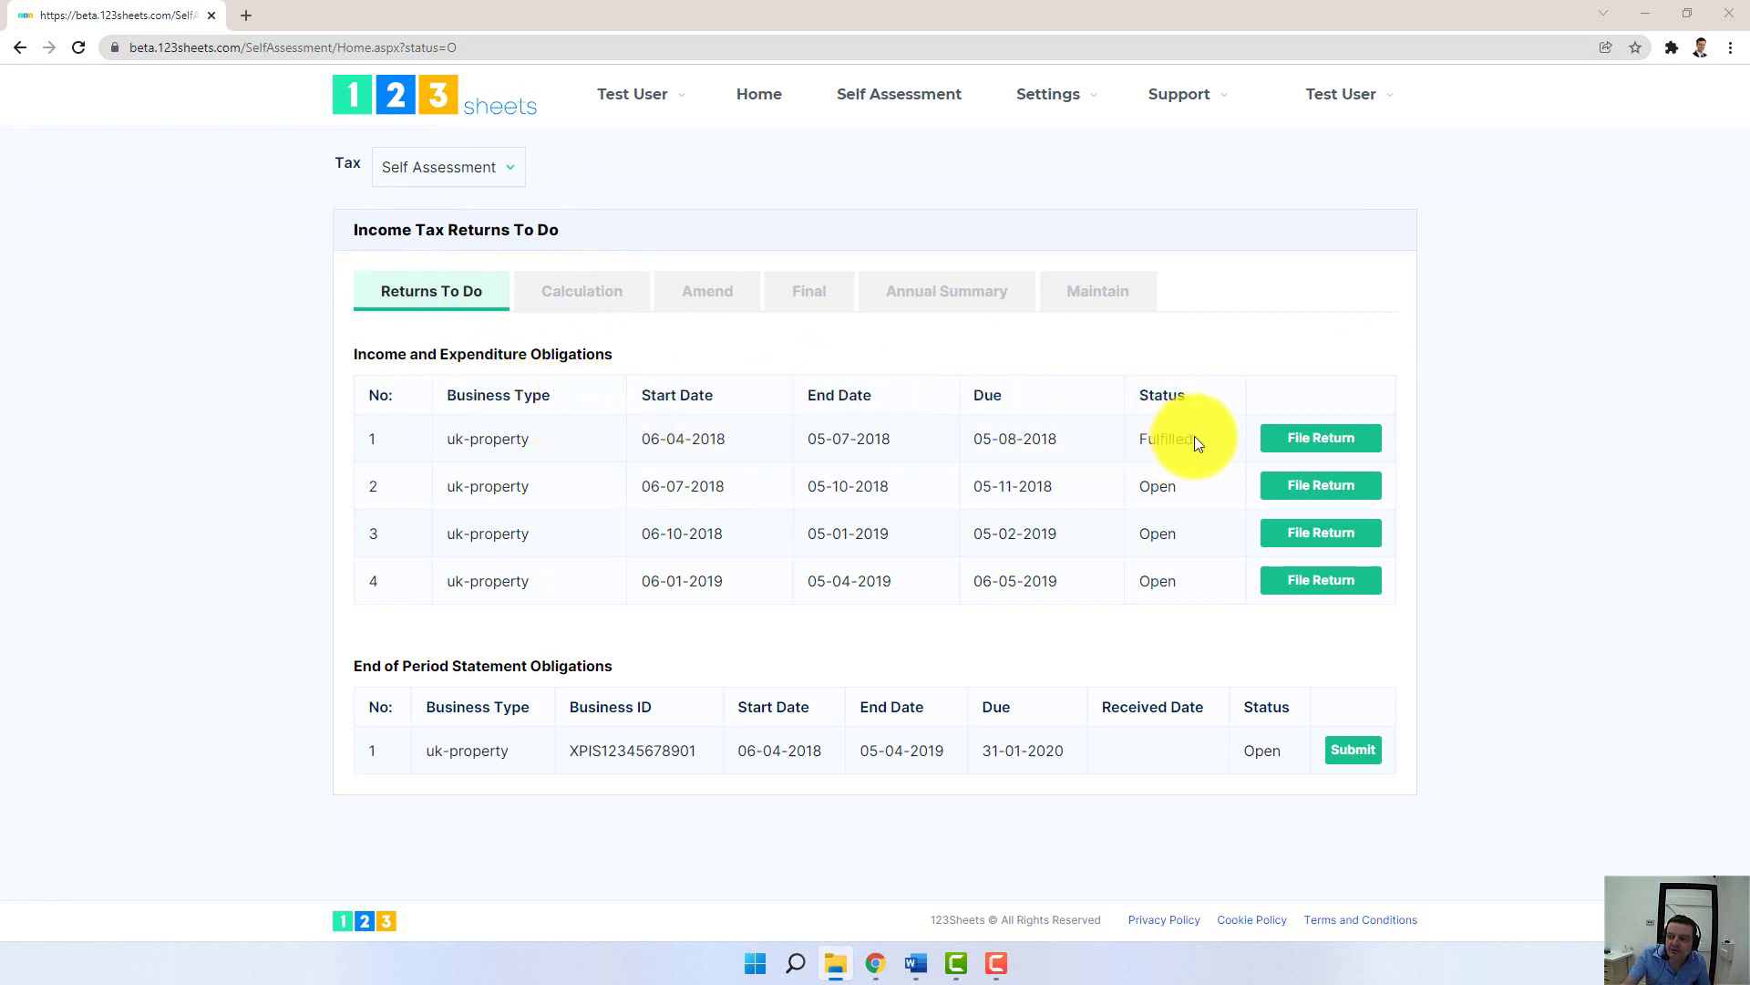
{"action": "left_click_drag", "start_coordinate": [1197, 443], "coordinate": [1142, 435]}
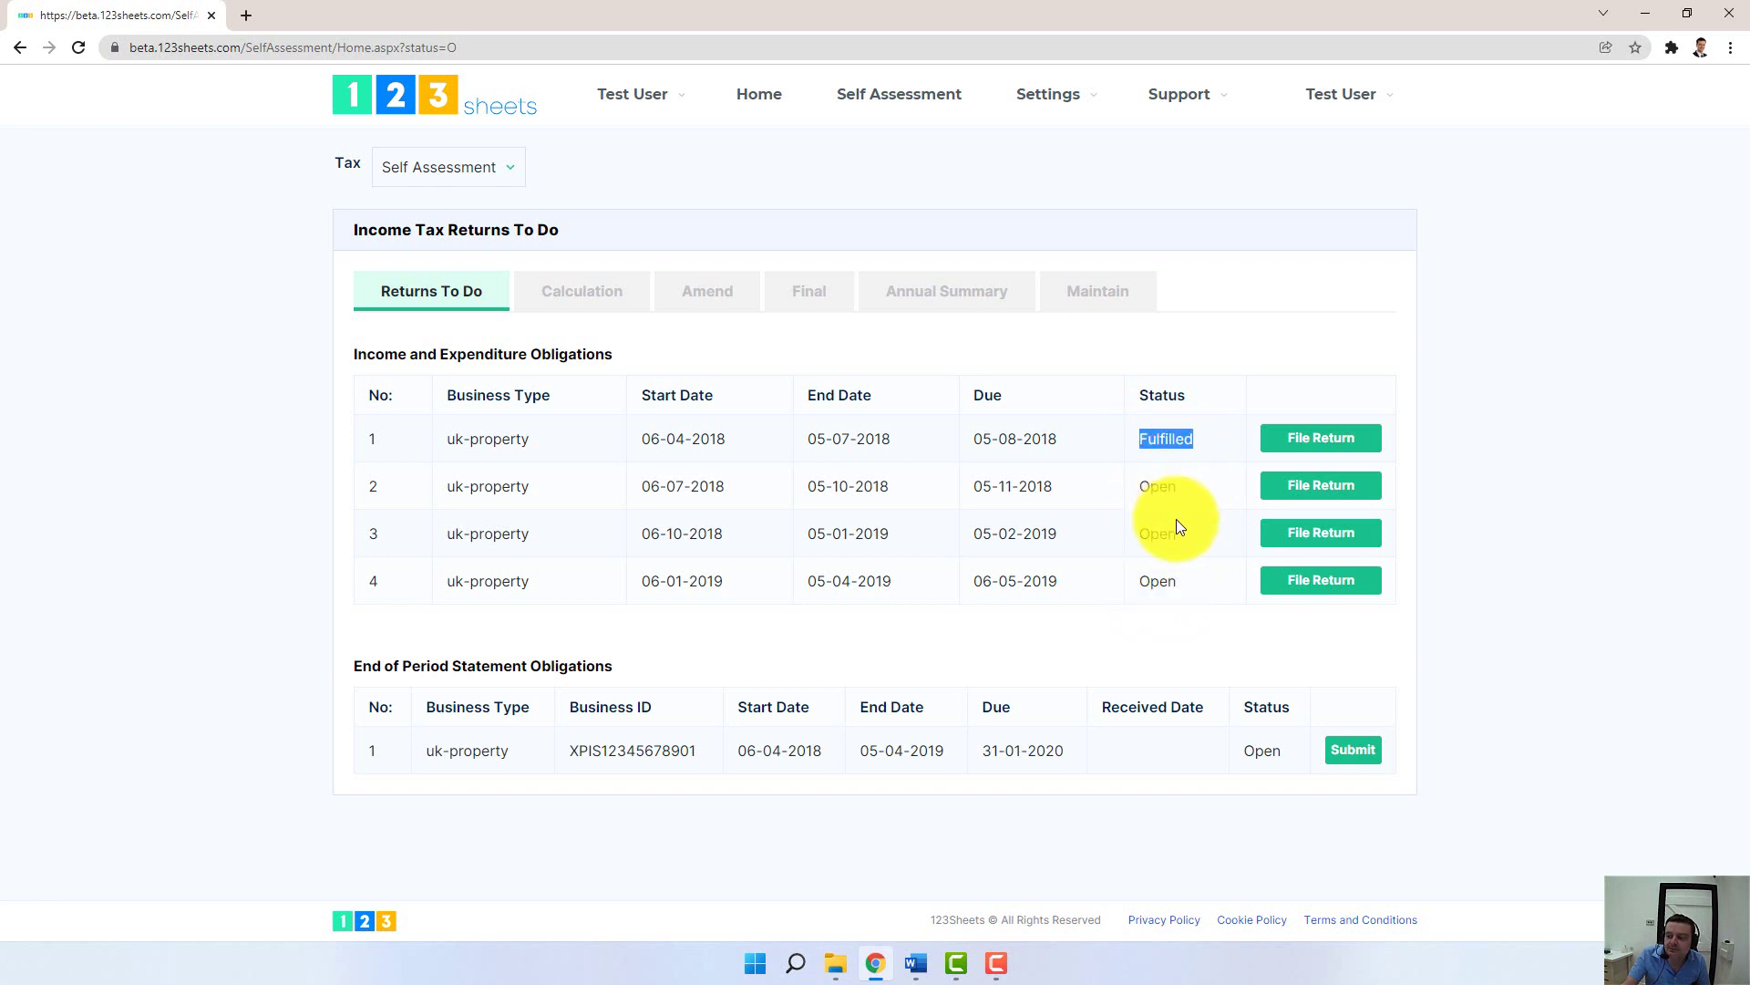
Start the second-quarter property return as UK non-Holiday Let, Default Spreadsheet, picking Pretend Letting Bkg.xlsx
{"action": "left_click", "coordinate": [1296, 488]}
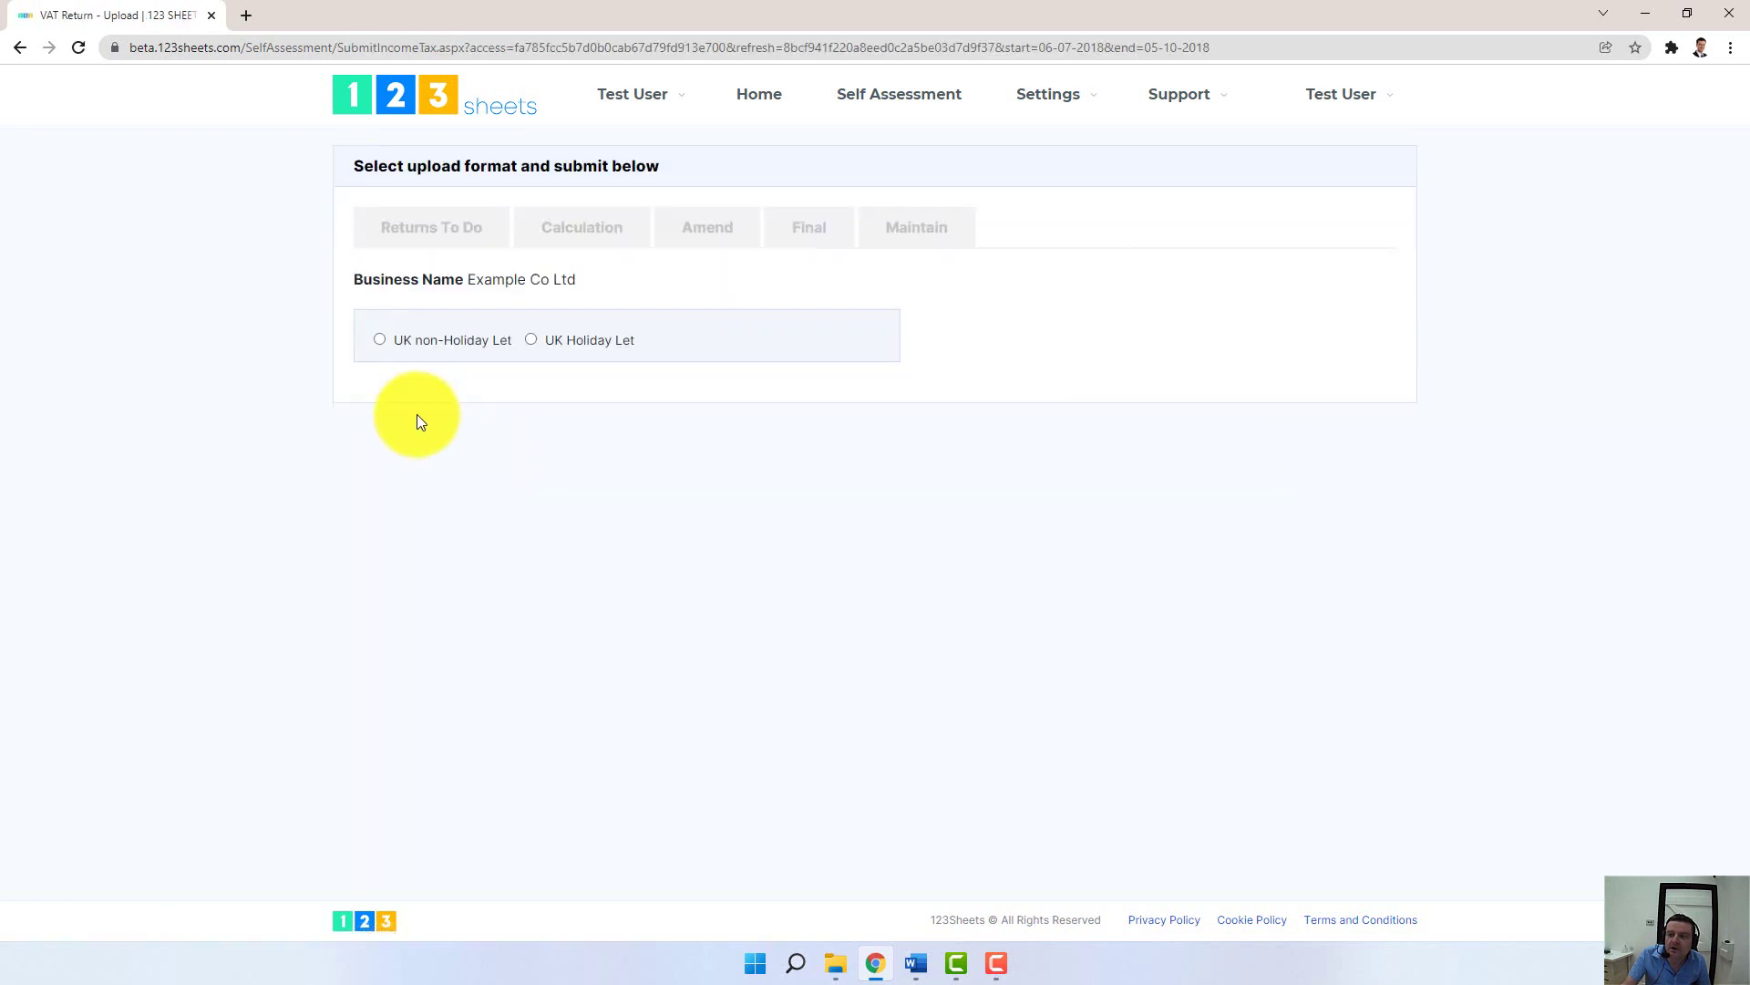
{"action": "left_click", "coordinate": [378, 339]}
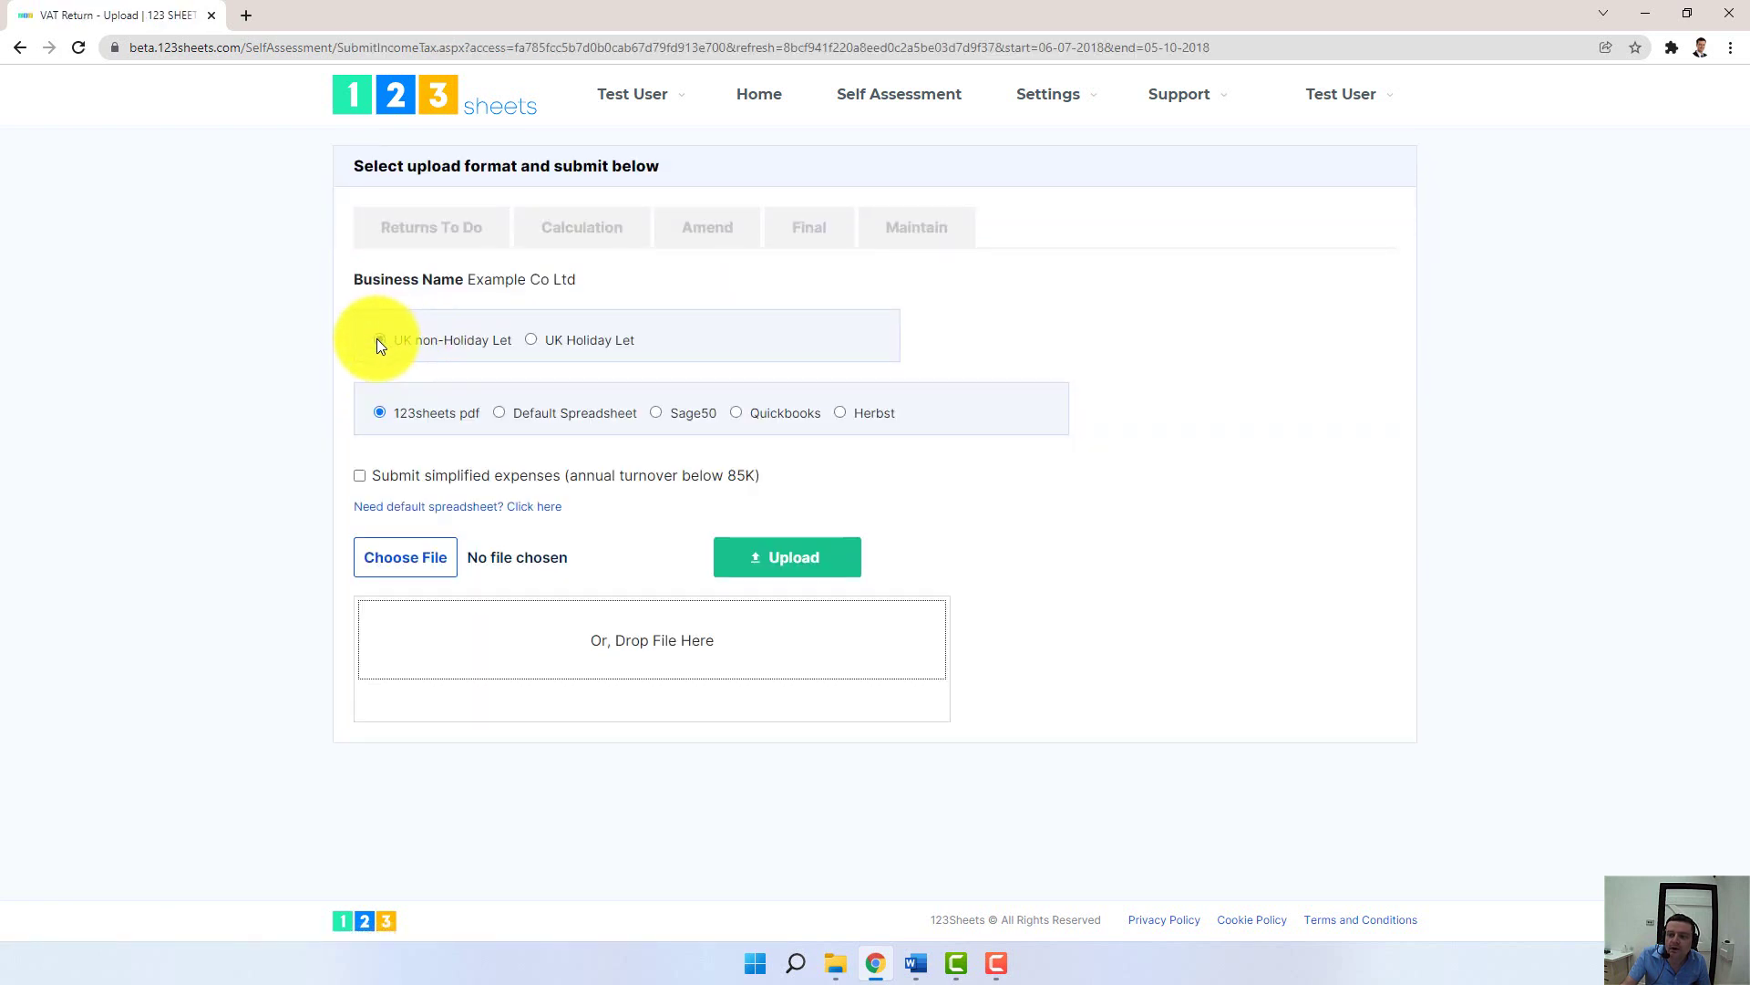
{"action": "left_click", "coordinate": [500, 411]}
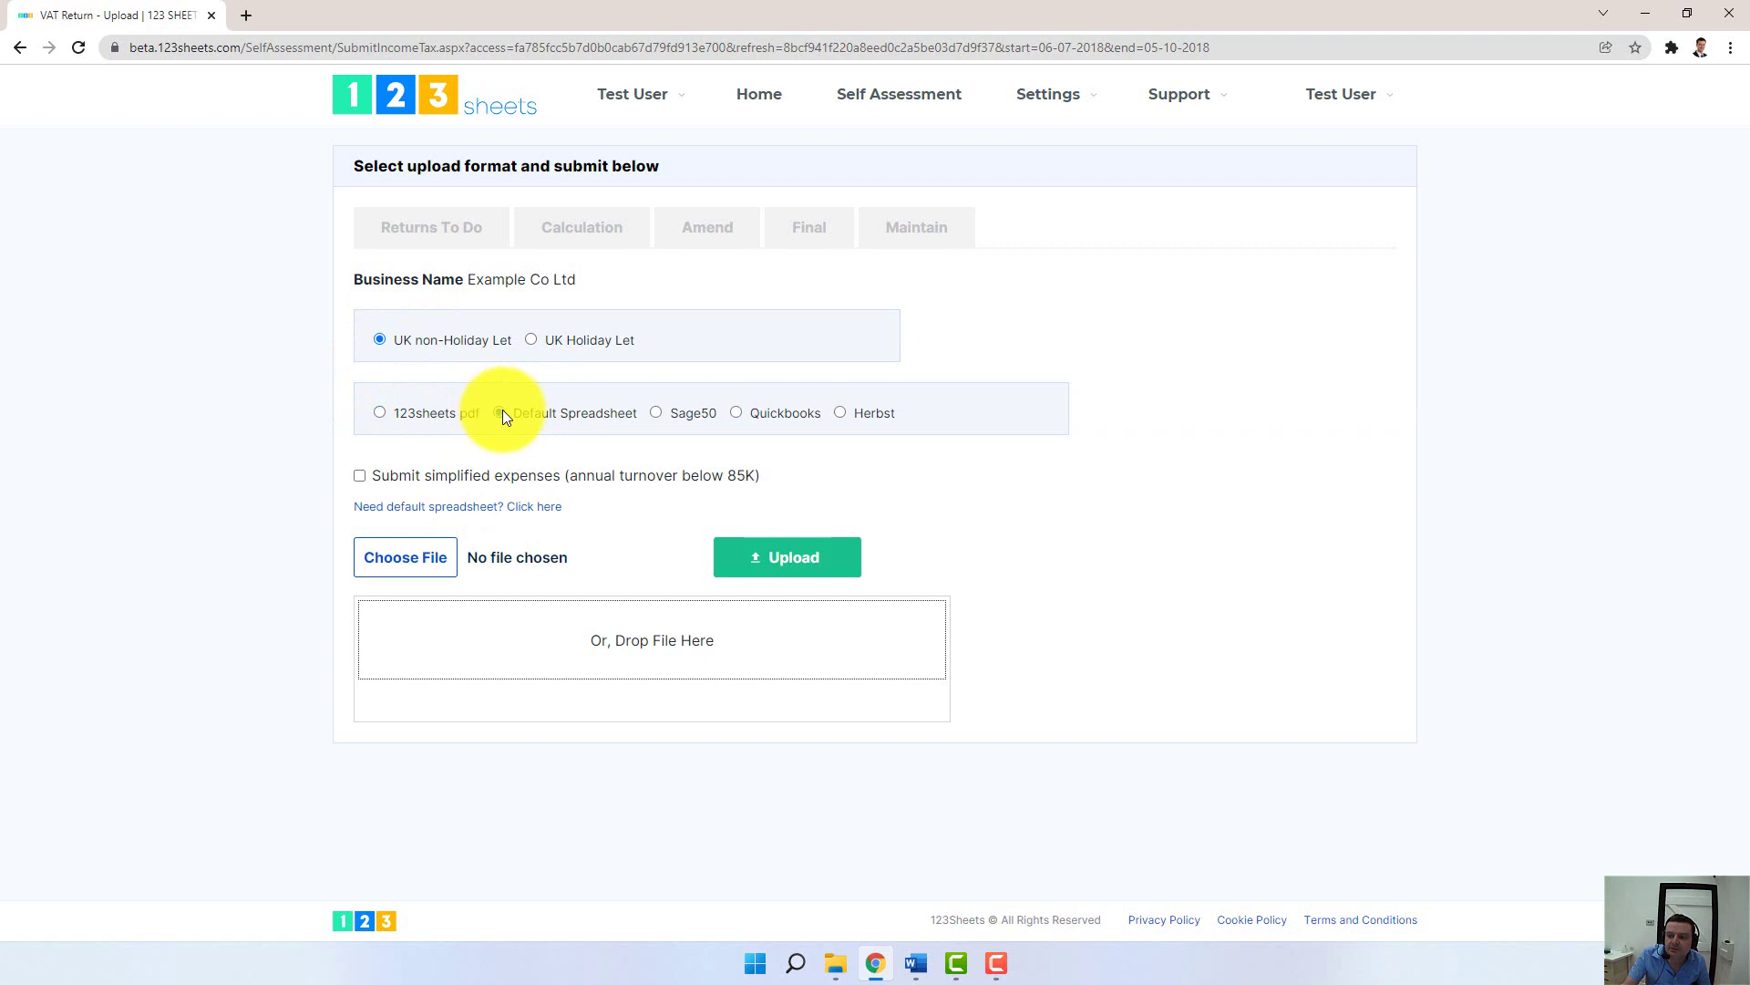
{"action": "left_click", "coordinate": [423, 560]}
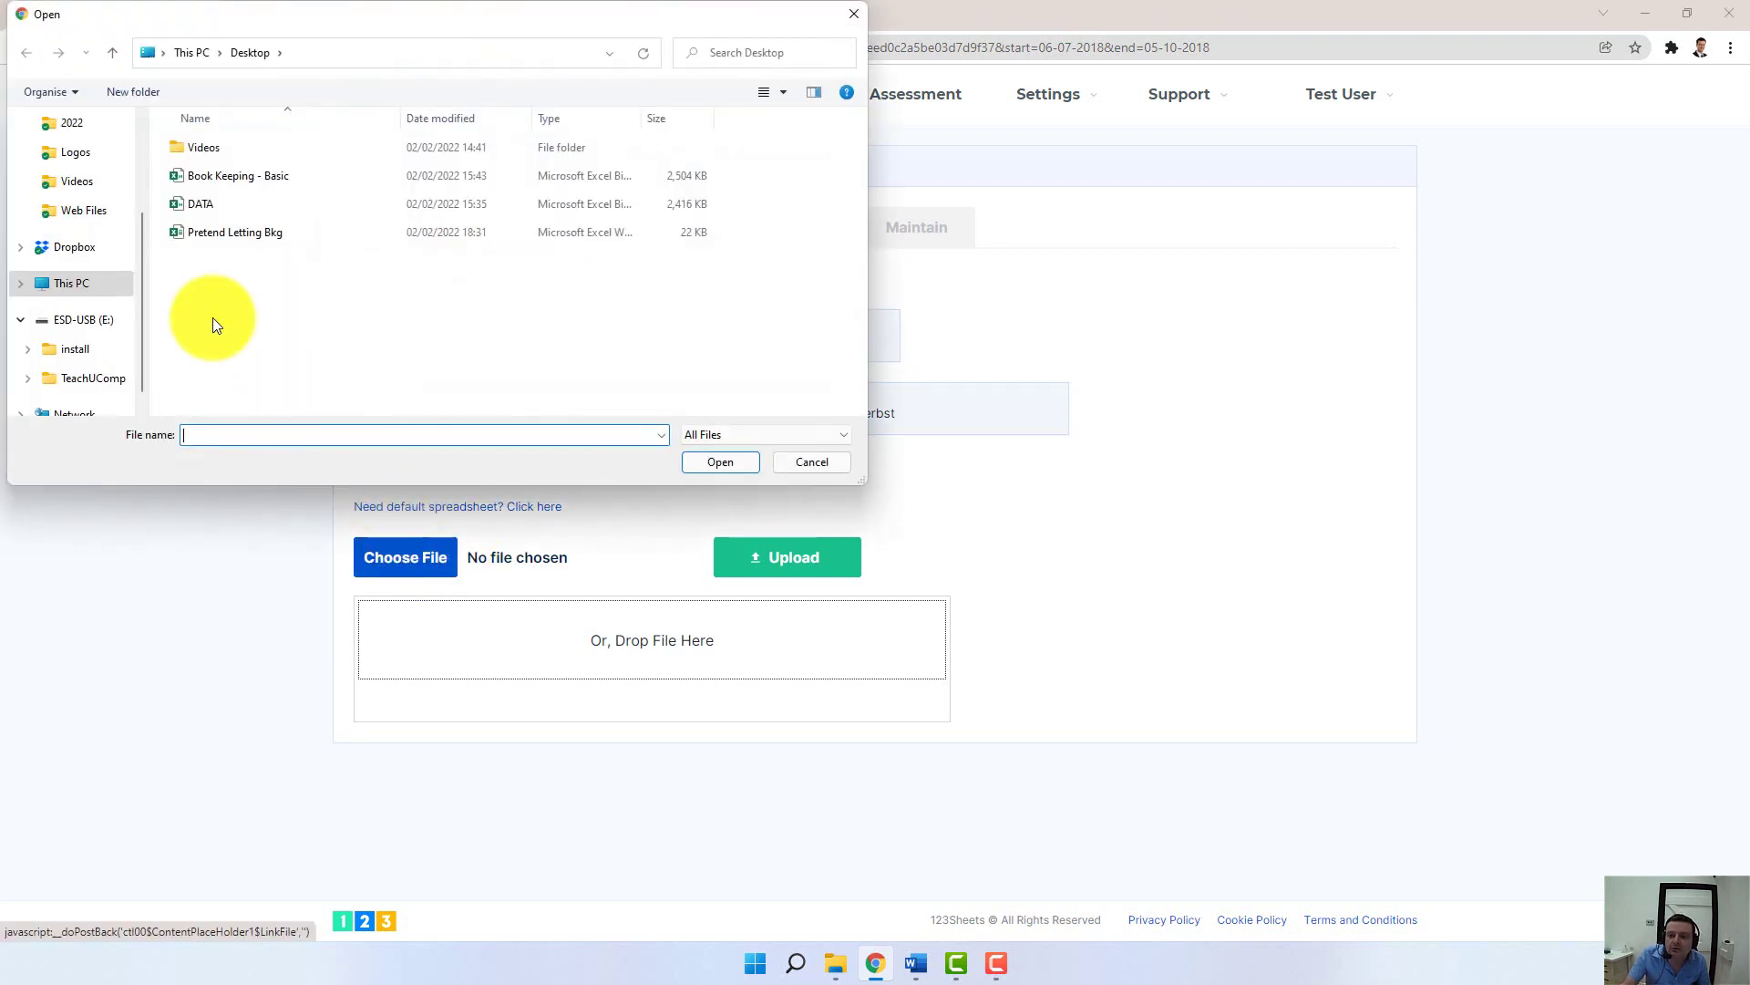
{"action": "left_click", "coordinate": [195, 234]}
Upload Pretend Letting Bkg.xlsx, declare it correct, and file the landlord return (3,750.00 income, 2,941.00 profit)
{"action": "left_click", "coordinate": [716, 465]}
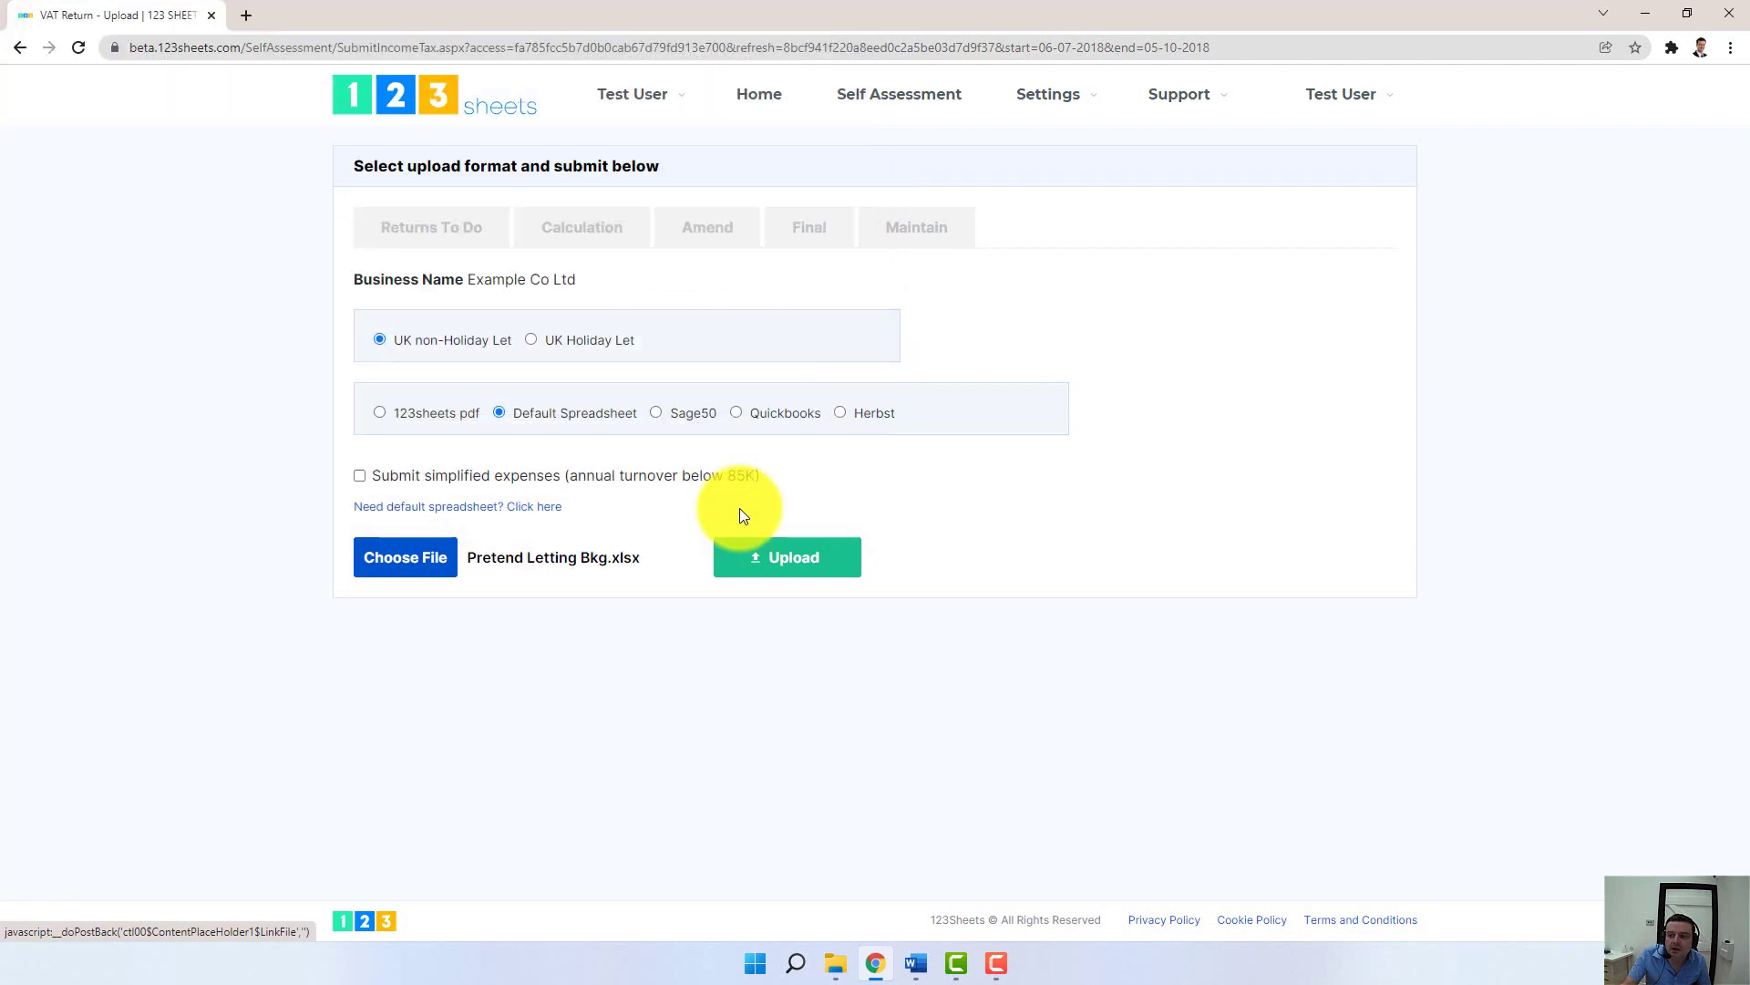
{"action": "left_click", "coordinate": [774, 558]}
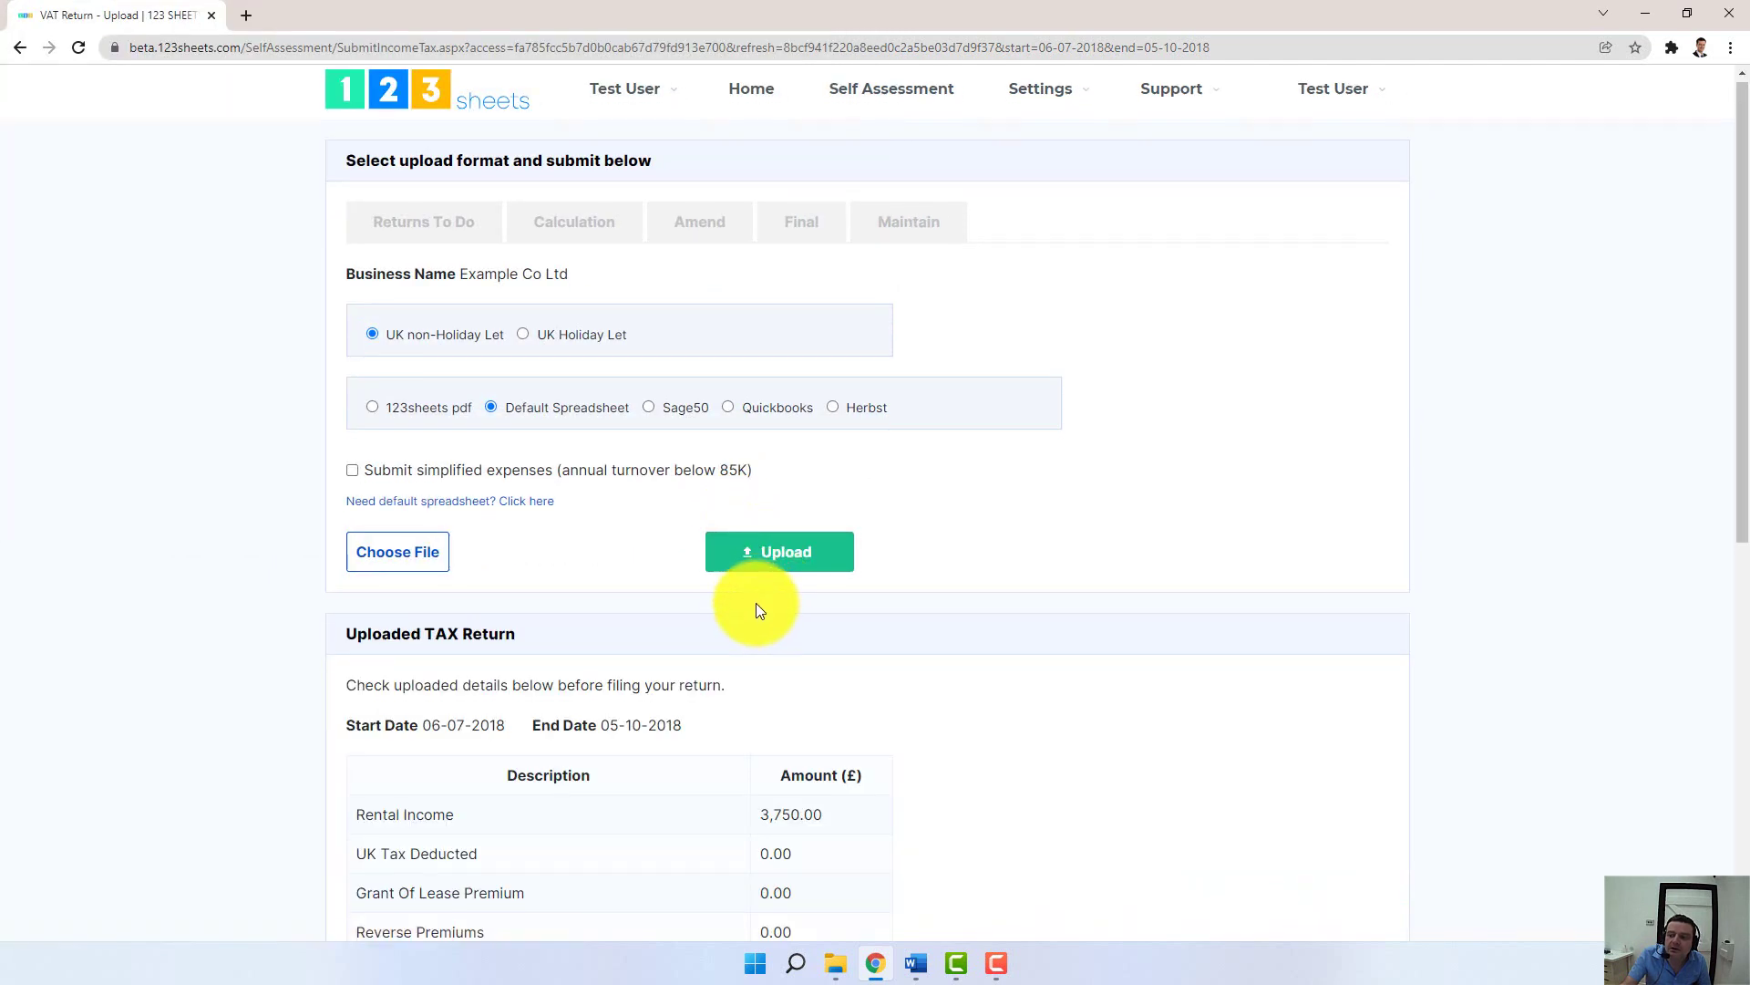
{"action": "scroll", "coordinate": [757, 602], "scroll_direction": "down", "scroll_amount": 4}
{"action": "scroll", "coordinate": [721, 547], "scroll_direction": "down", "scroll_amount": 4}
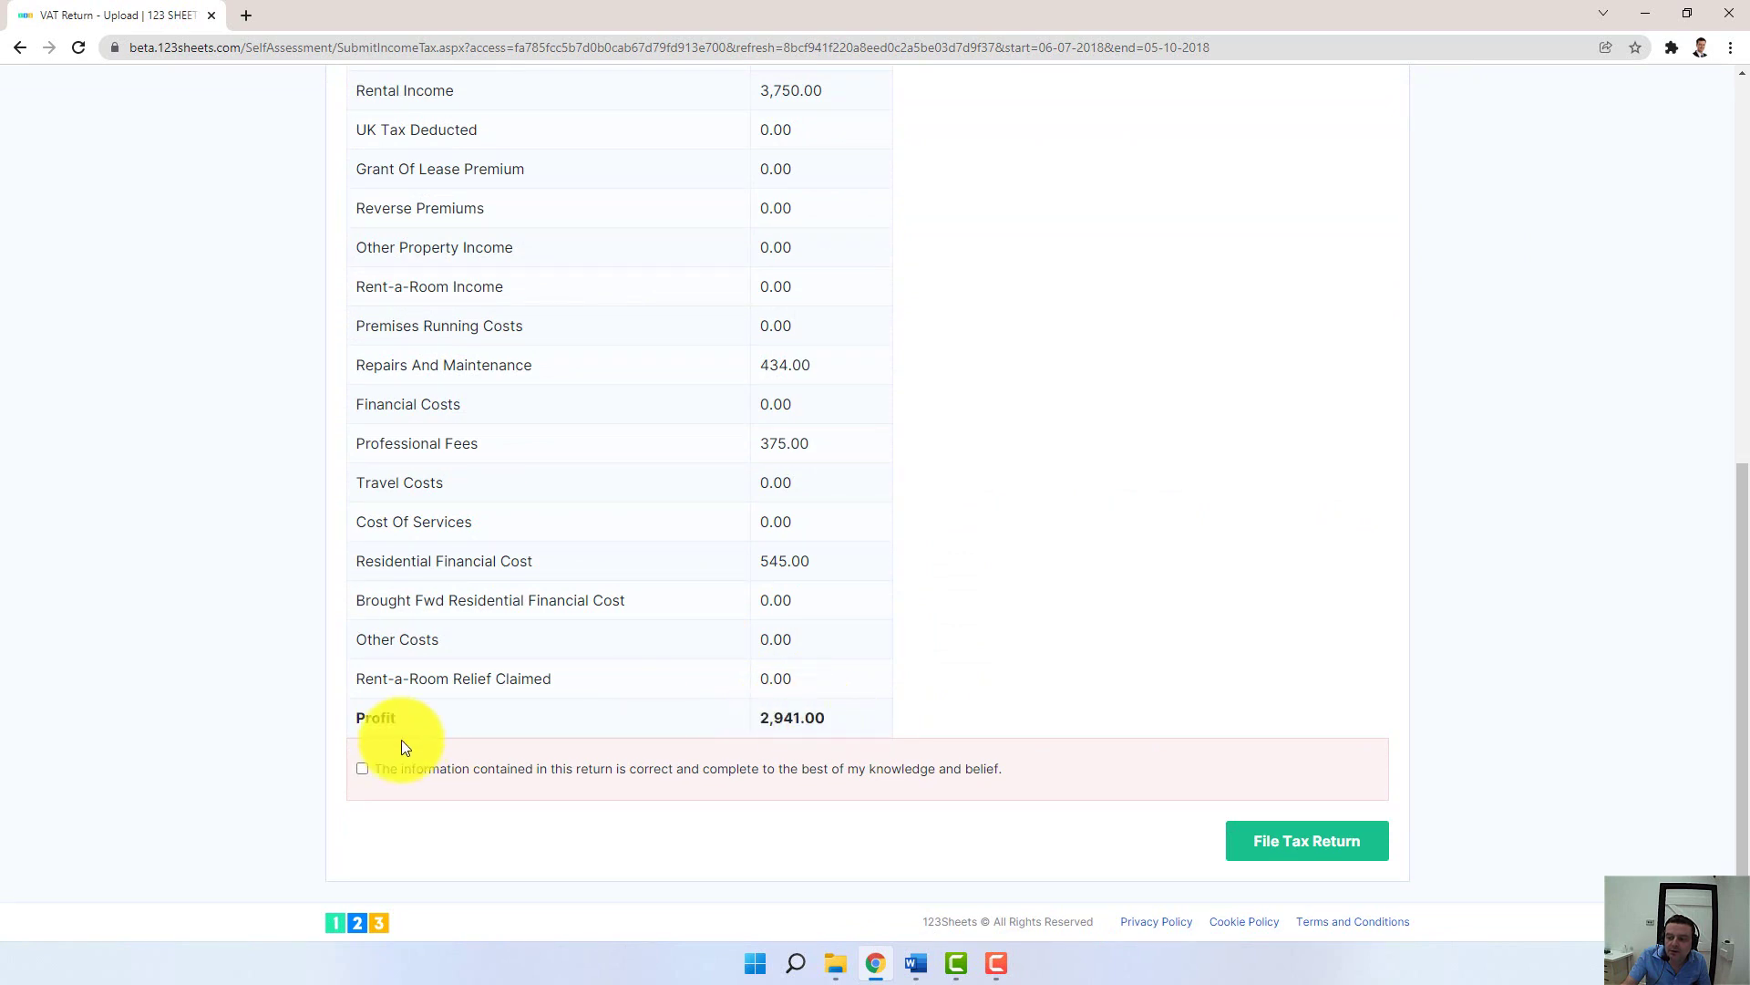
{"action": "left_click", "coordinate": [364, 769]}
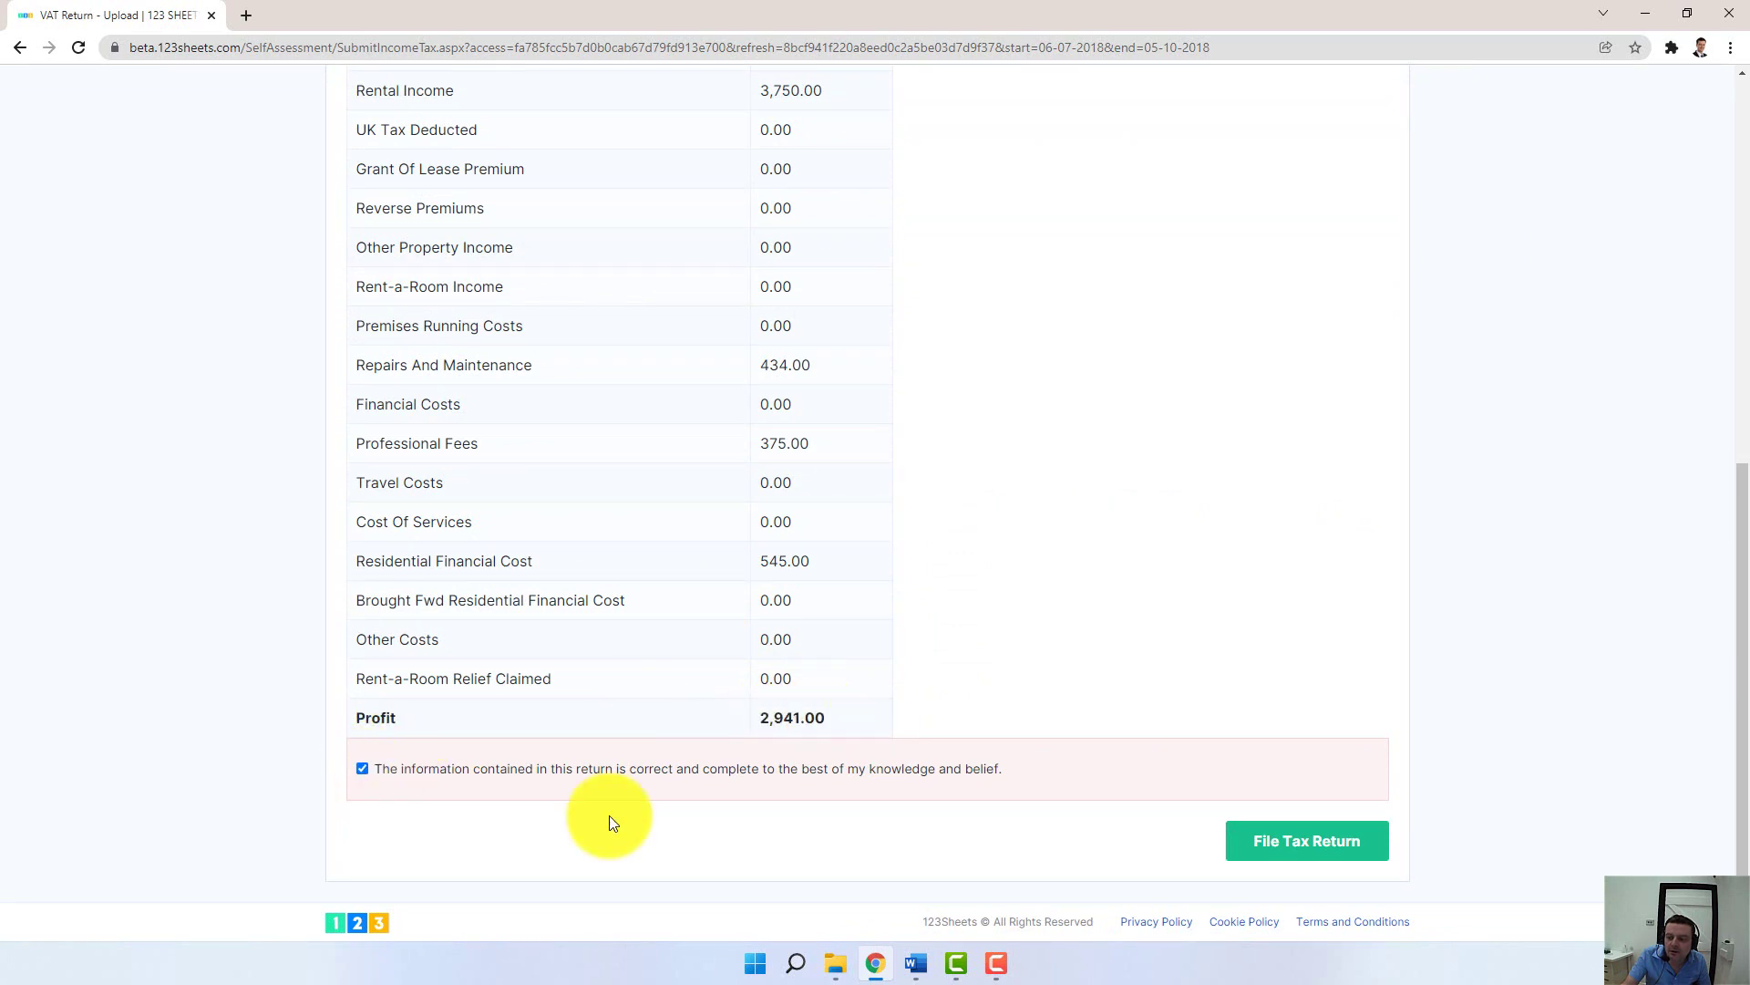
{"action": "left_click", "coordinate": [1309, 835]}
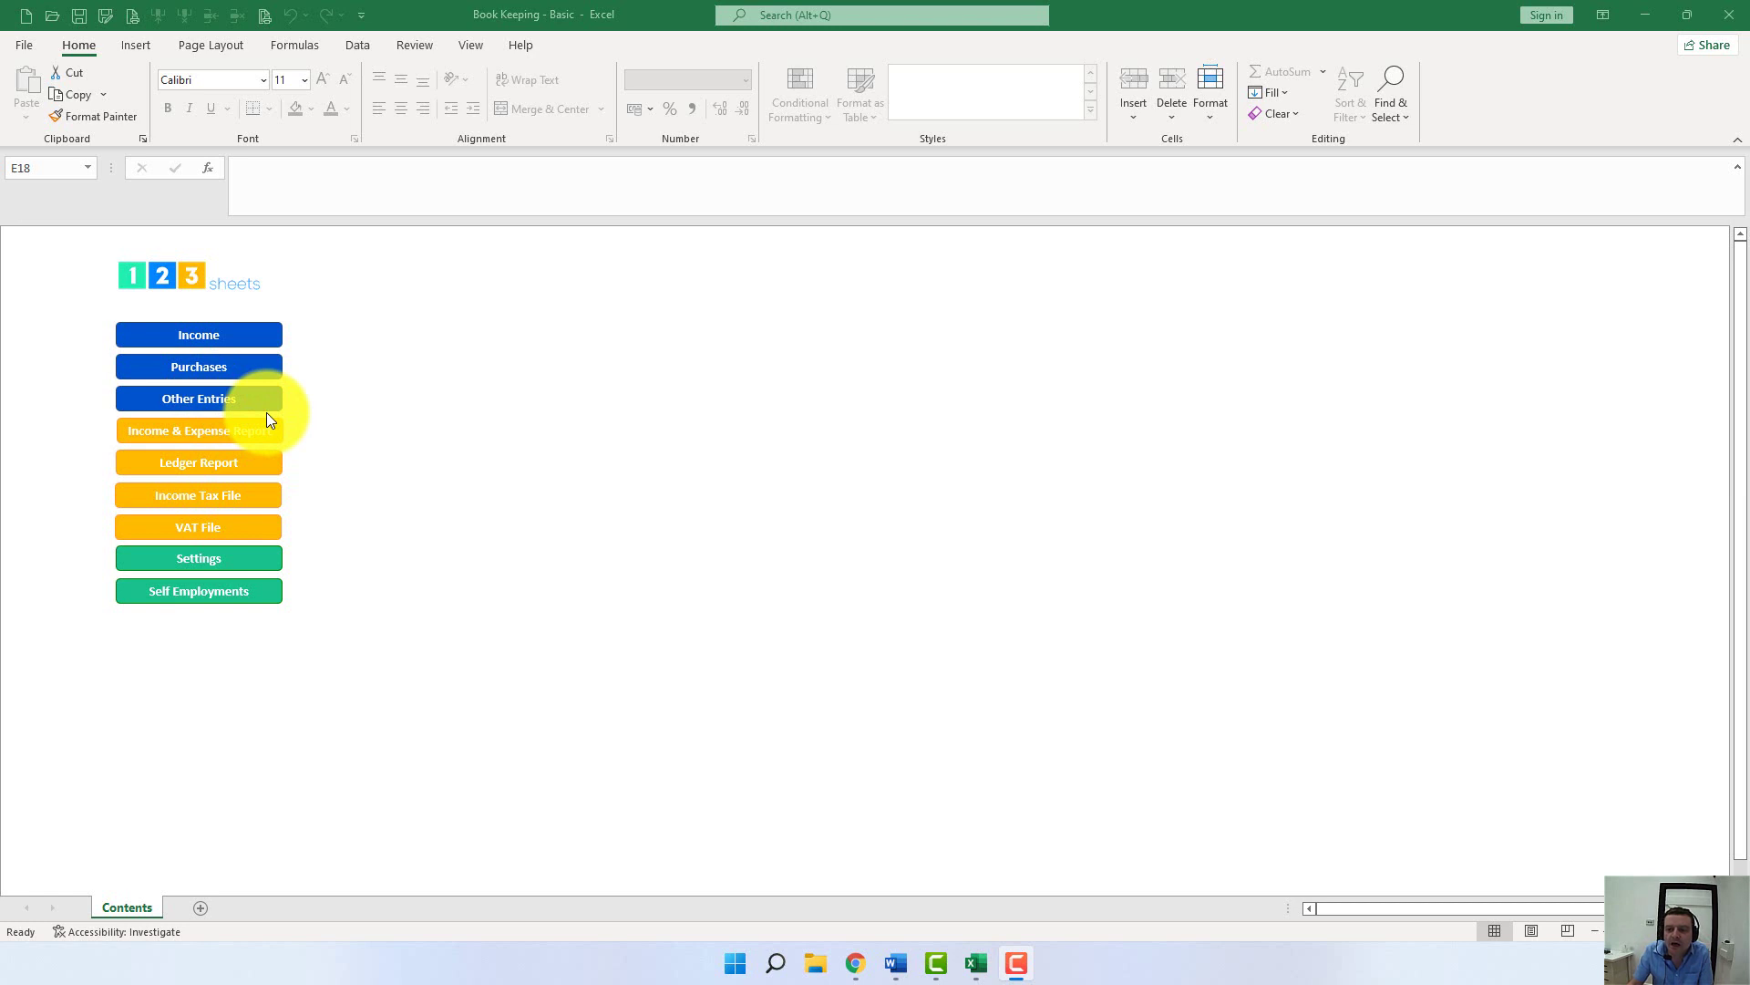
Go from the Contents sheet to the Income Tax File sheet
{"action": "left_click", "coordinate": [200, 495]}
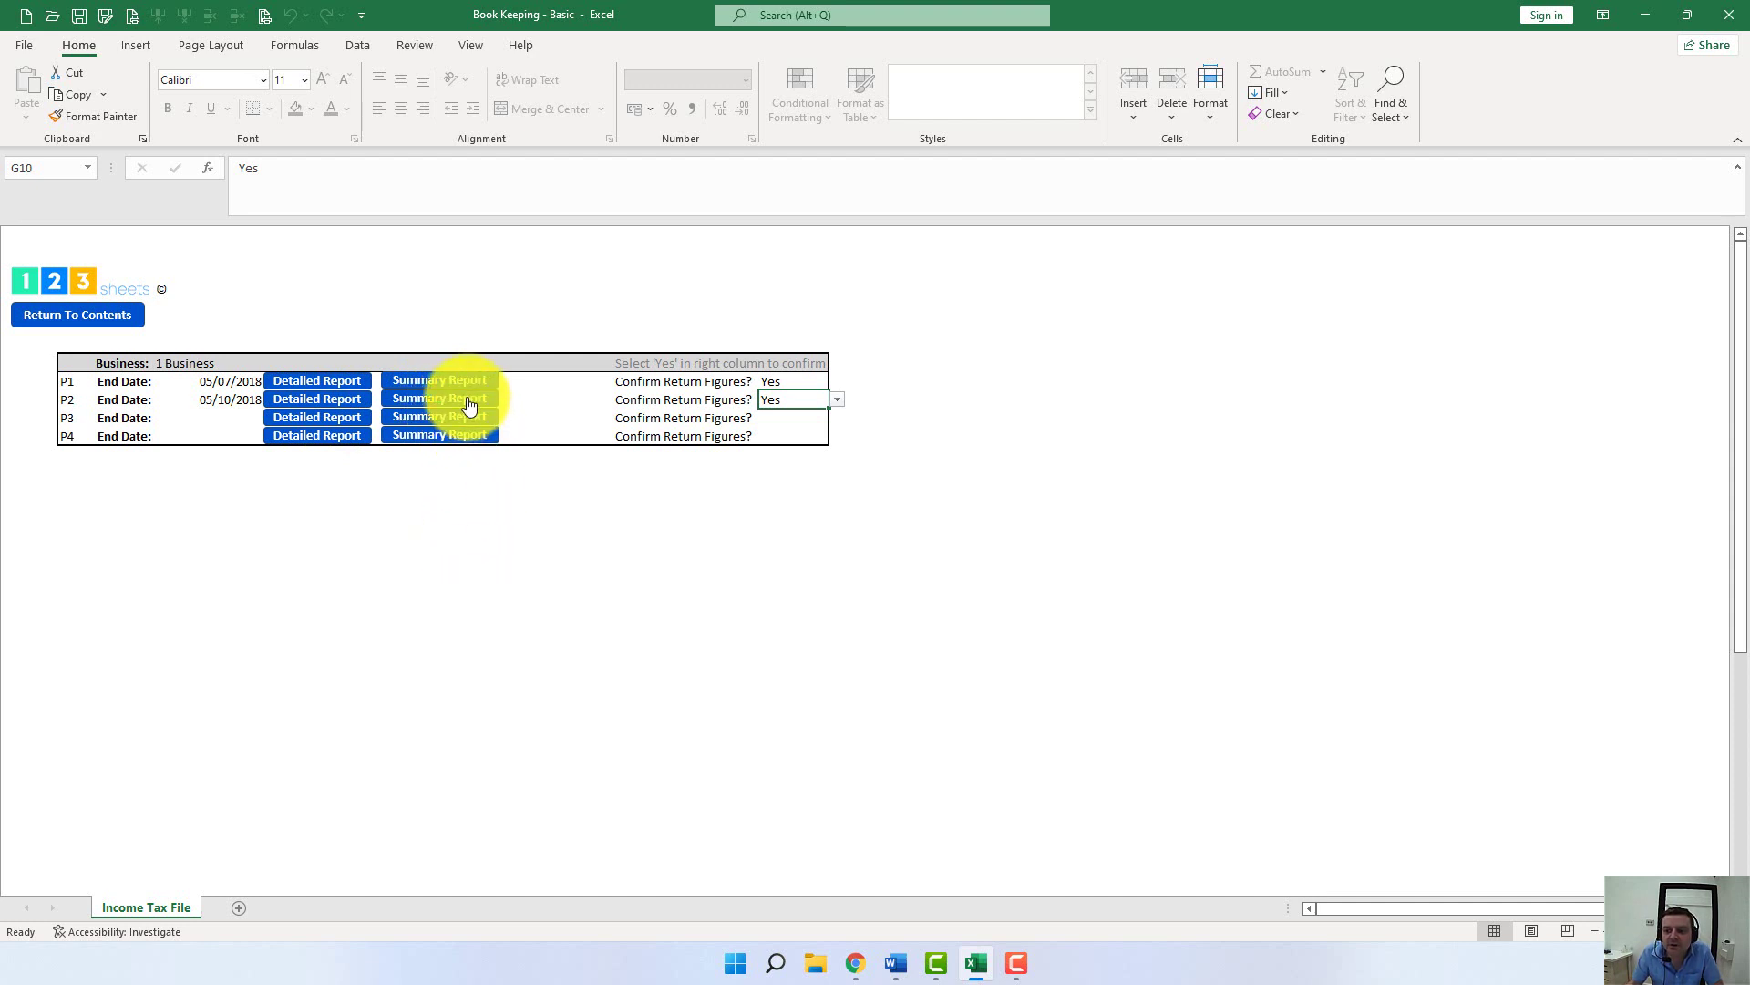
Generate the P2 detailed report, save it as a PDF, and scroll through it
{"action": "left_click", "coordinate": [303, 402]}
{"action": "left_click", "coordinate": [716, 463]}
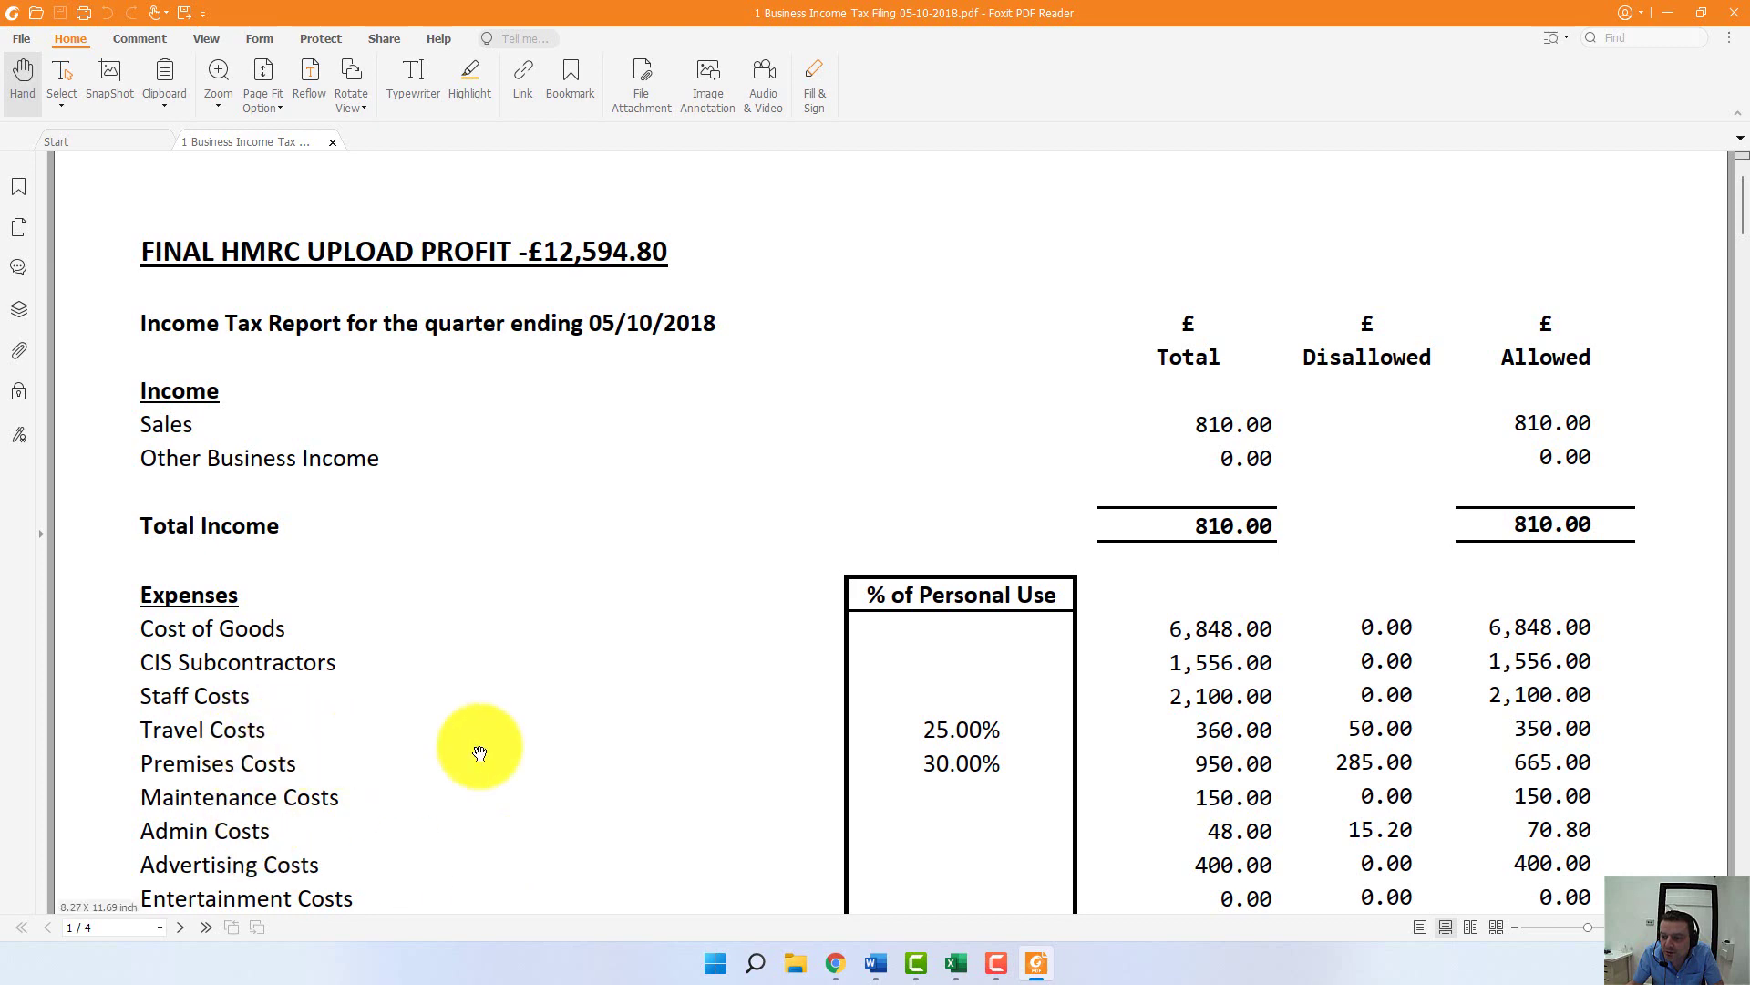
{"action": "scroll", "coordinate": [578, 729], "scroll_direction": "down", "scroll_amount": 1}
{"action": "scroll", "coordinate": [579, 729], "scroll_direction": "down", "scroll_amount": 8}
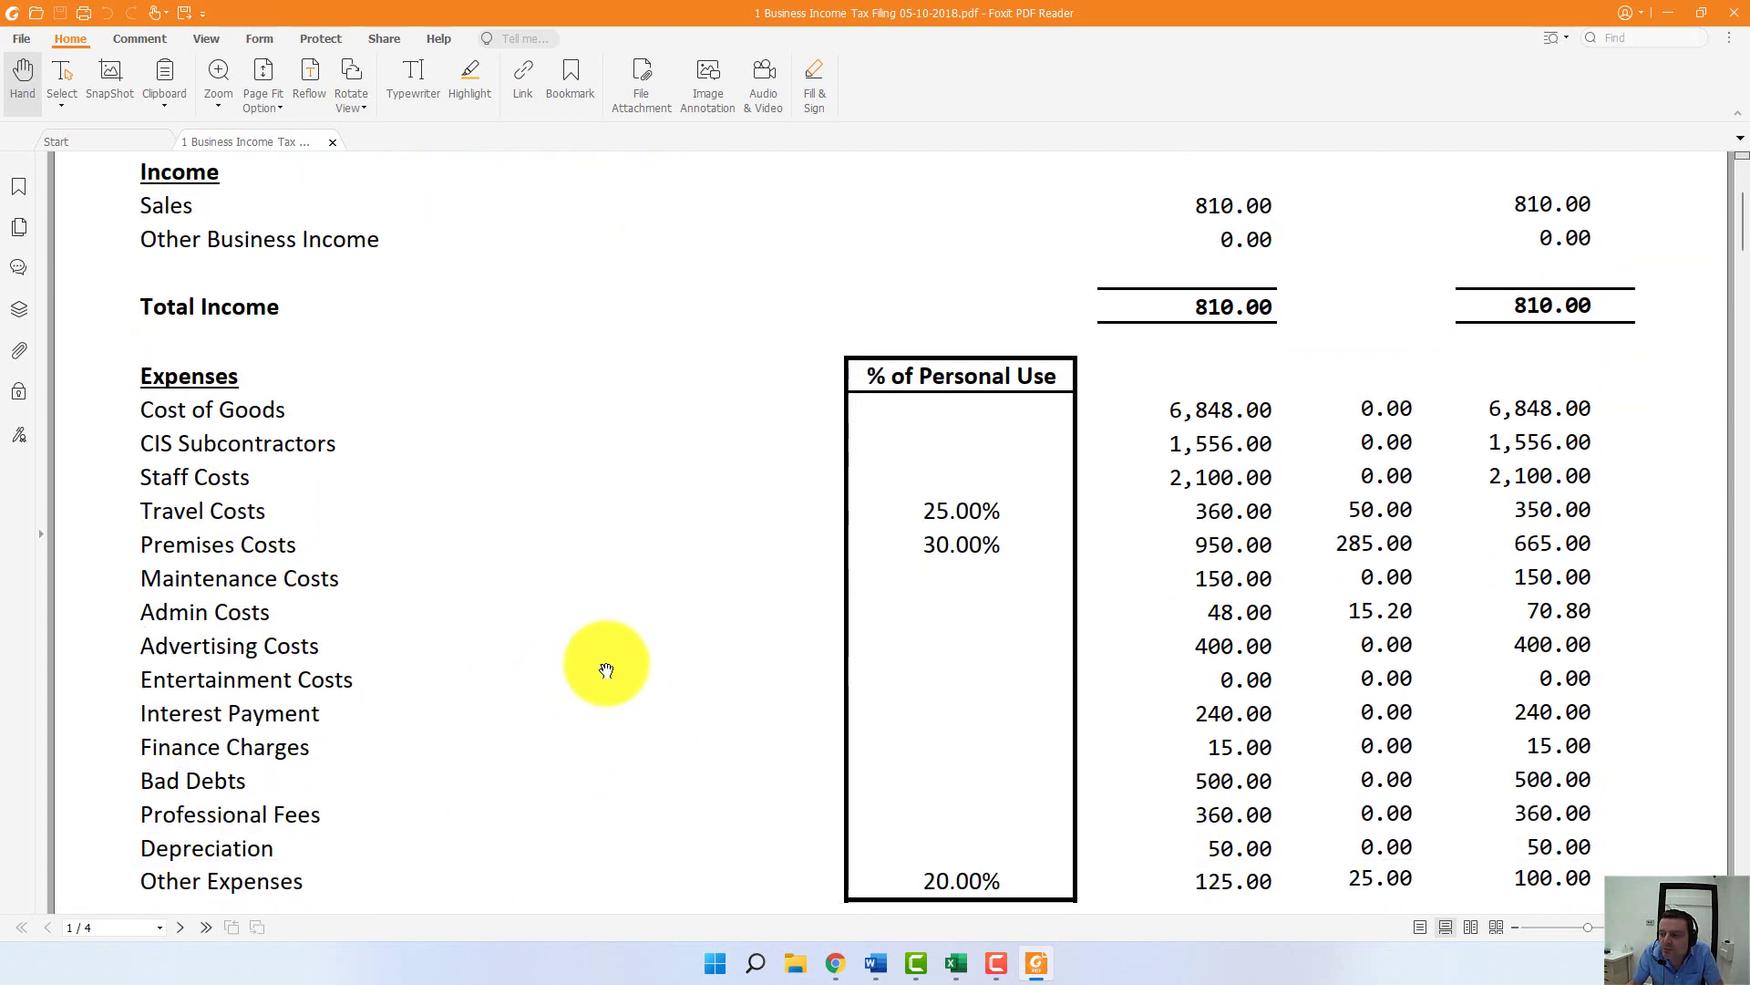
{"action": "scroll", "coordinate": [654, 565], "scroll_direction": "down", "scroll_amount": 10}
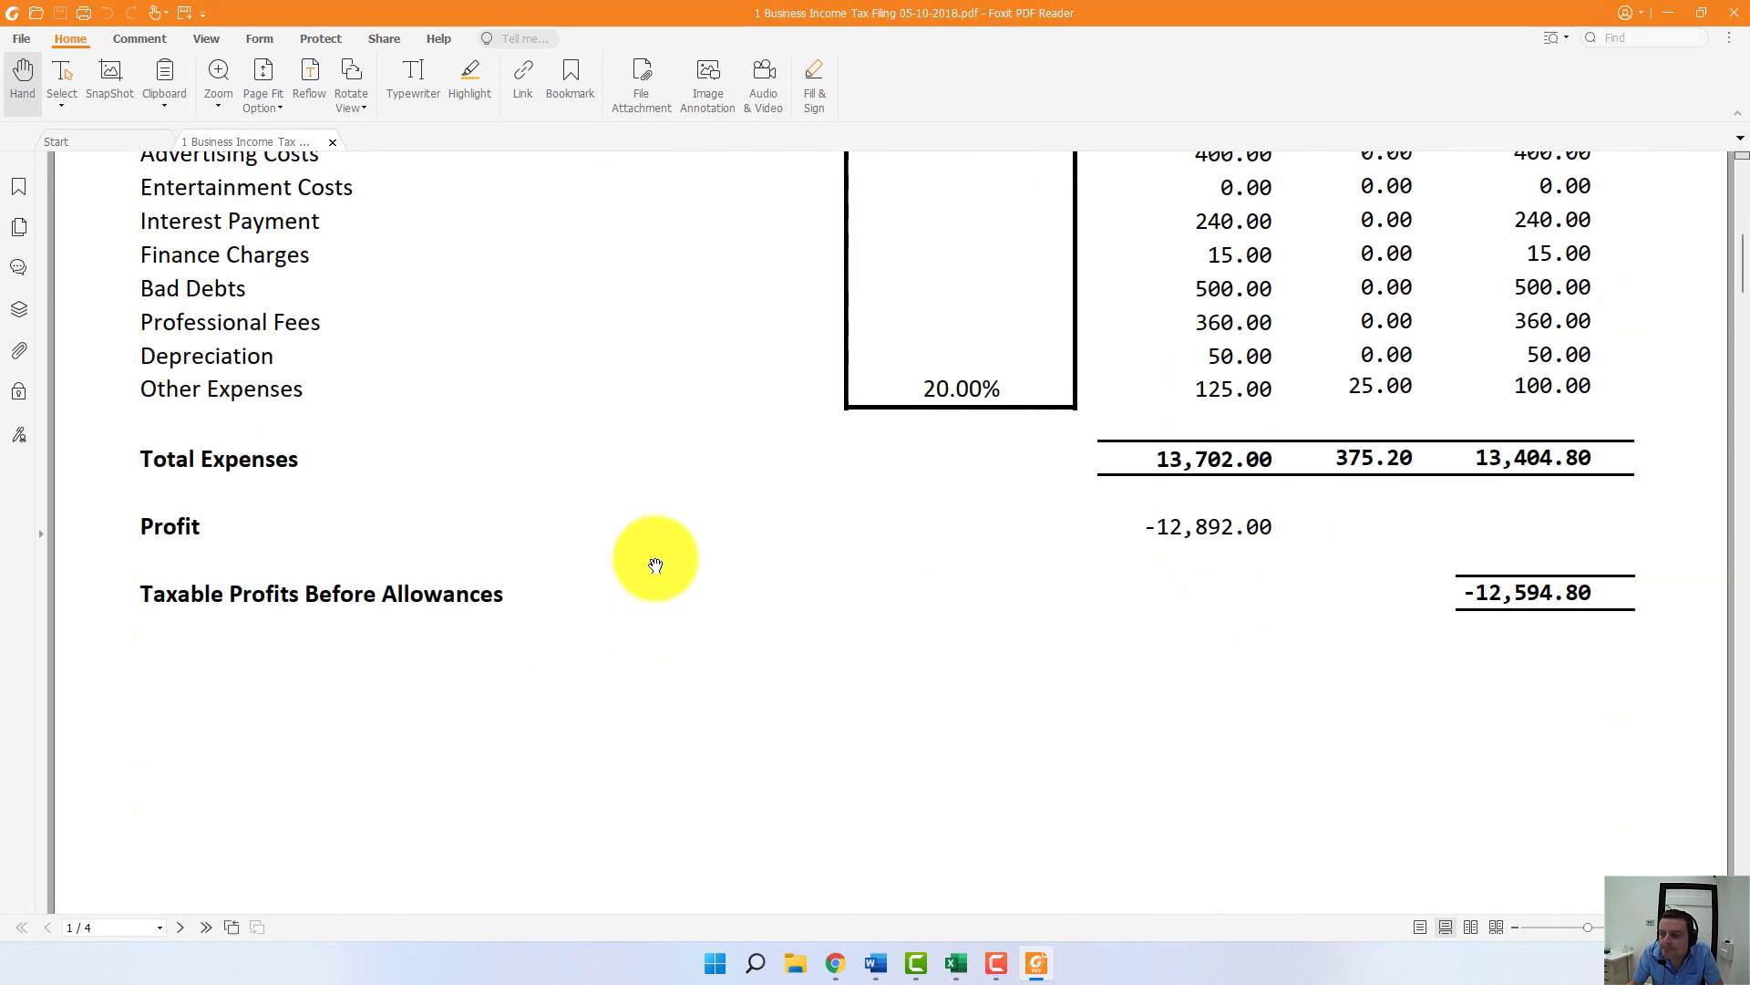
{"action": "scroll", "coordinate": [670, 536], "scroll_direction": "down", "scroll_amount": 10}
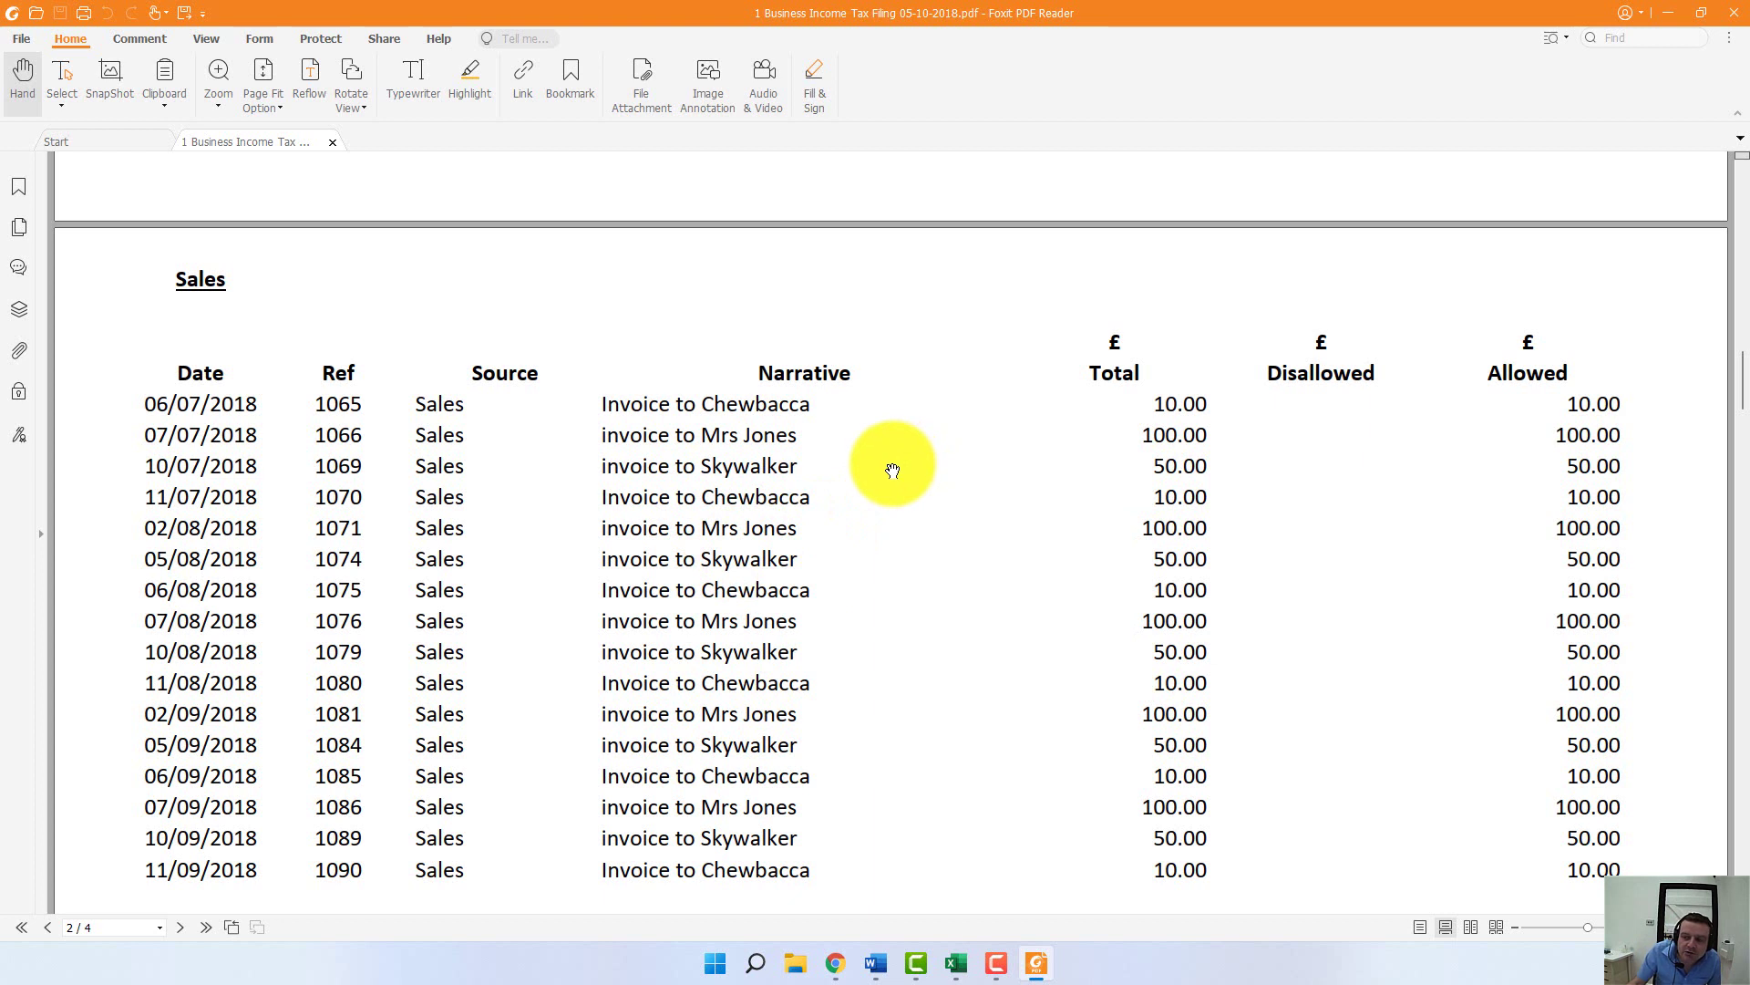
{"action": "scroll", "coordinate": [893, 471], "scroll_direction": "down", "scroll_amount": 1}
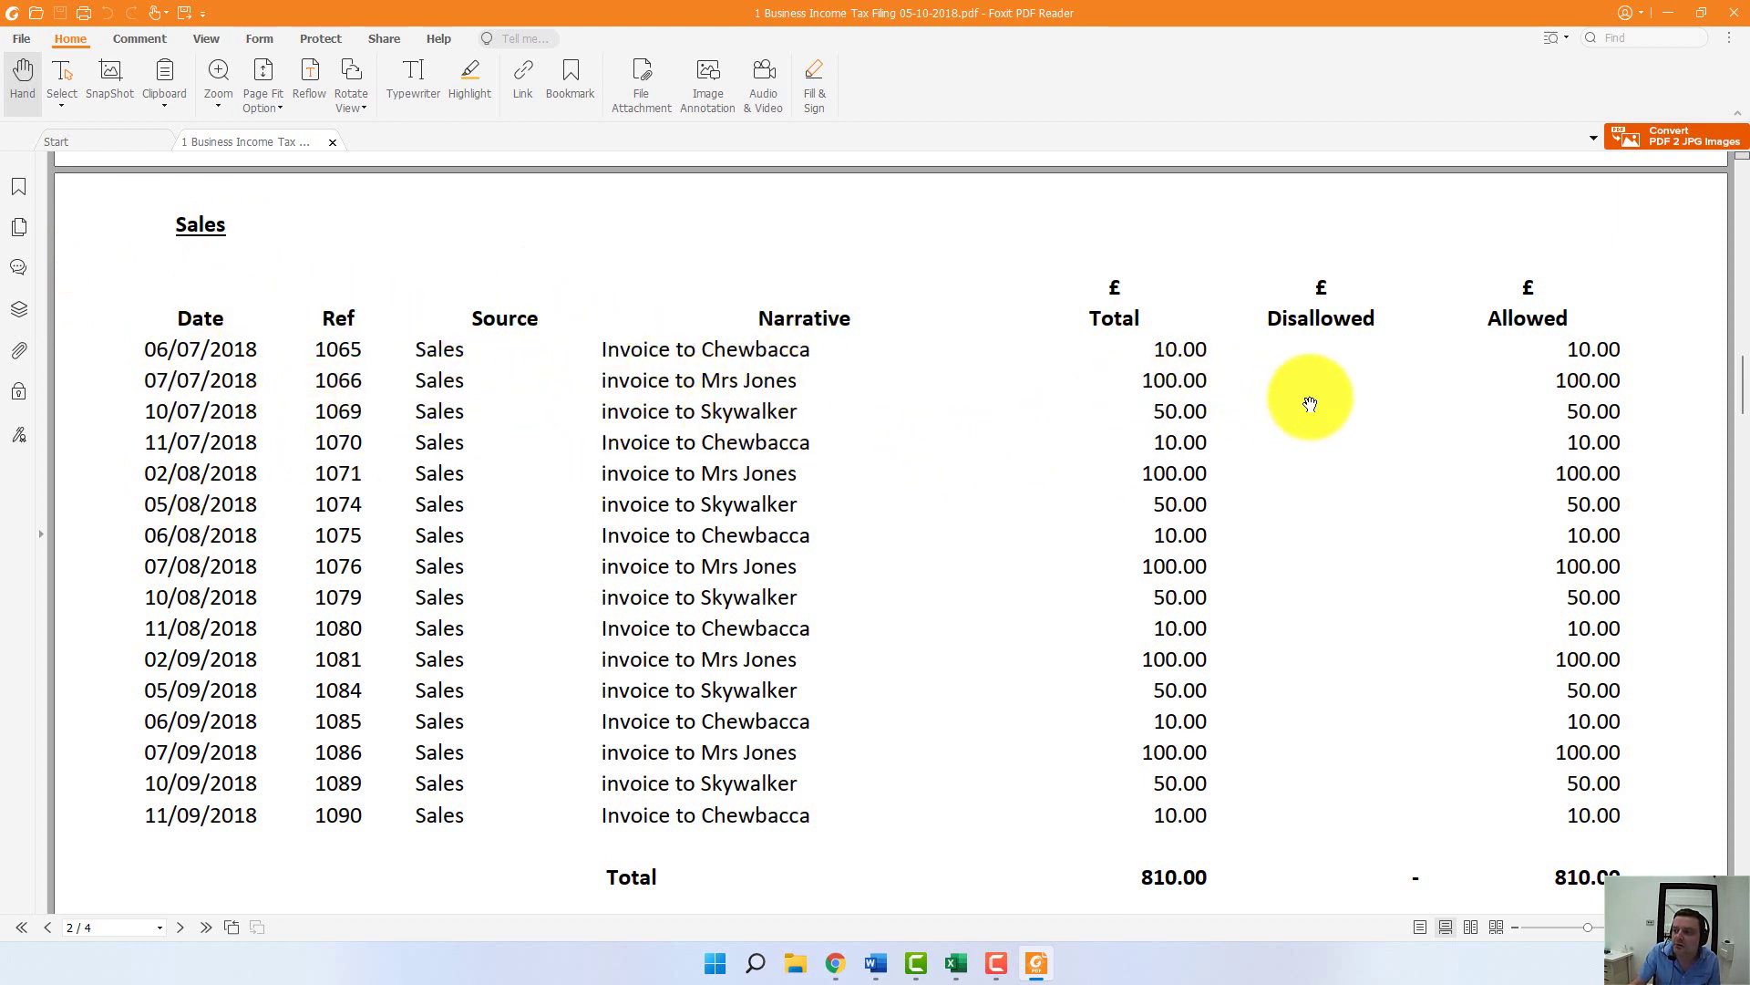
{"action": "scroll", "coordinate": [1344, 501], "scroll_direction": "down", "scroll_amount": 20}
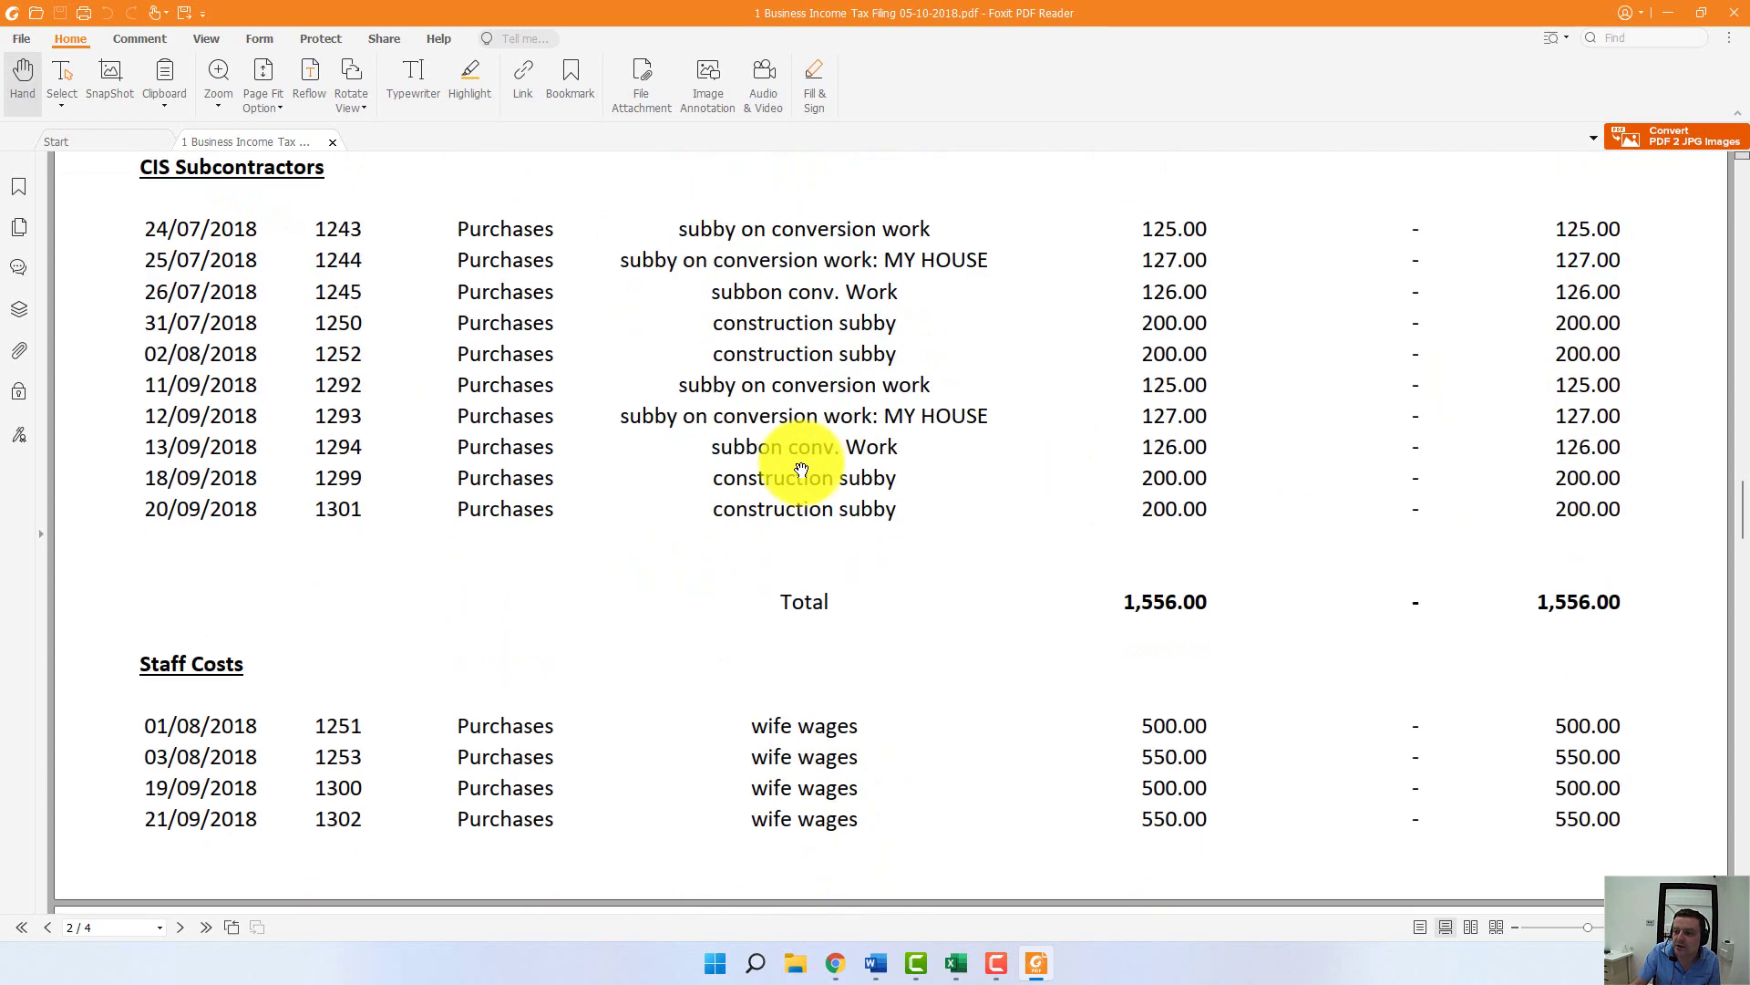
{"action": "scroll", "coordinate": [473, 445], "scroll_direction": "down", "scroll_amount": 20}
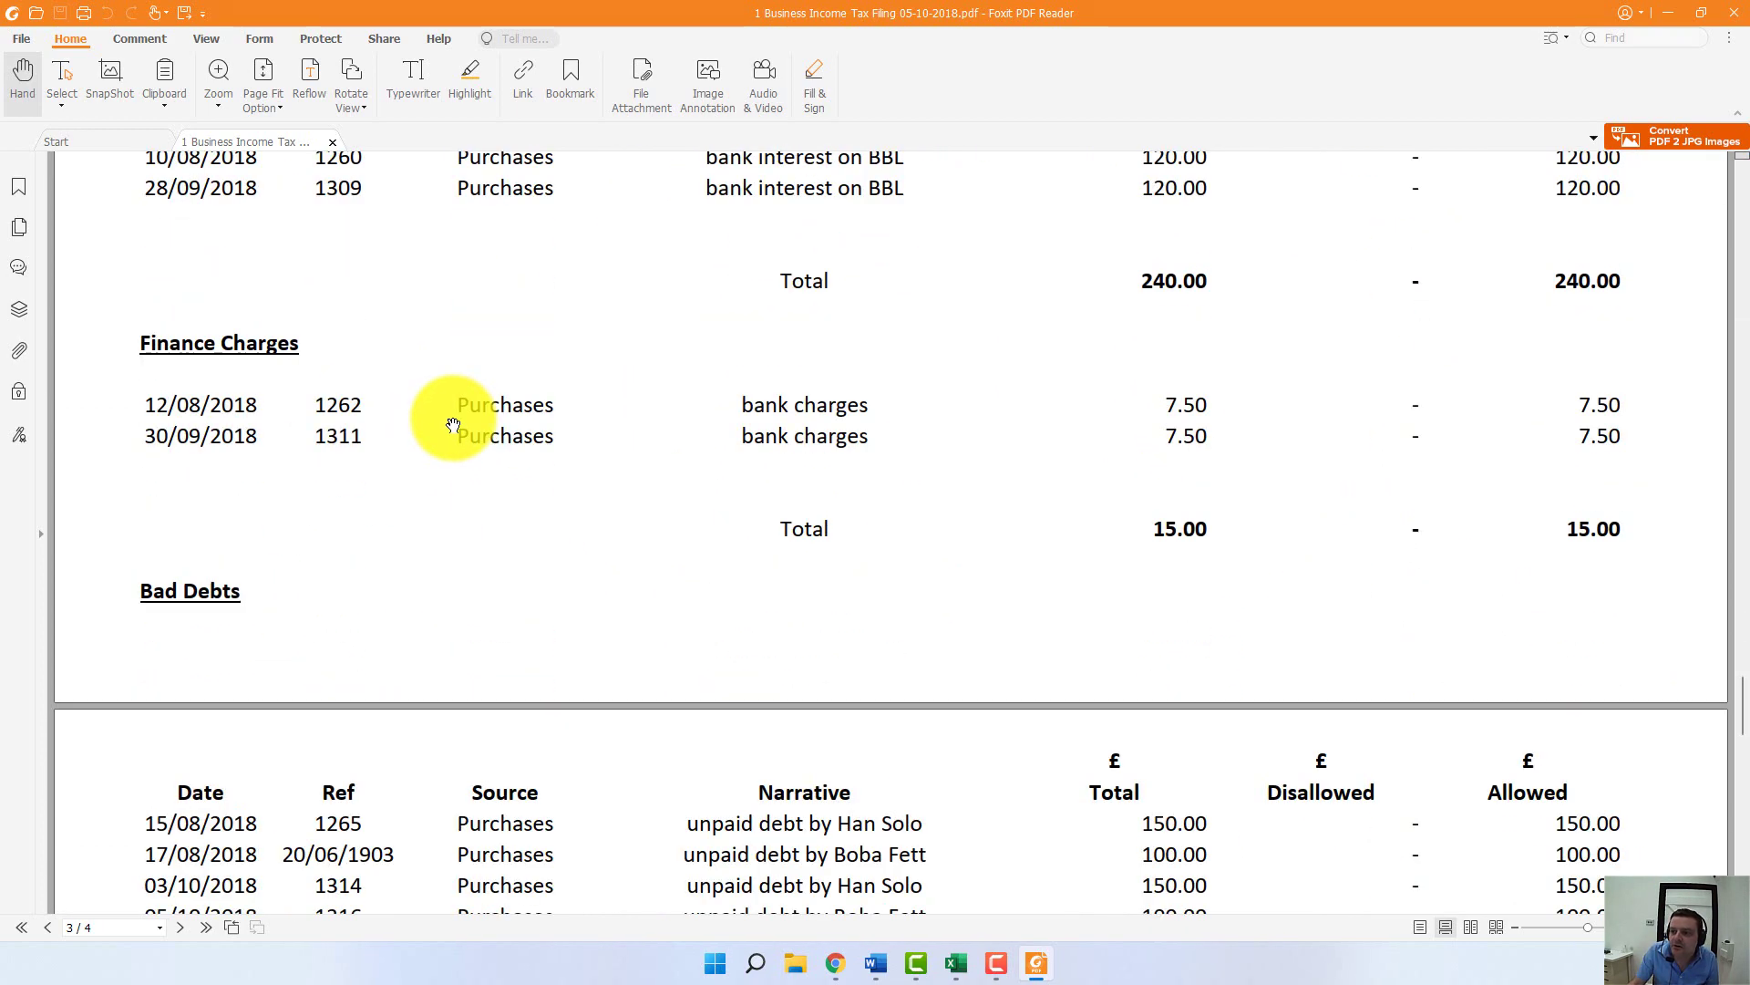
Highlight the report's final HMRC upload profit of -£12,594.80
{"action": "scroll", "coordinate": [1328, 511], "scroll_direction": "up", "scroll_amount": 6}
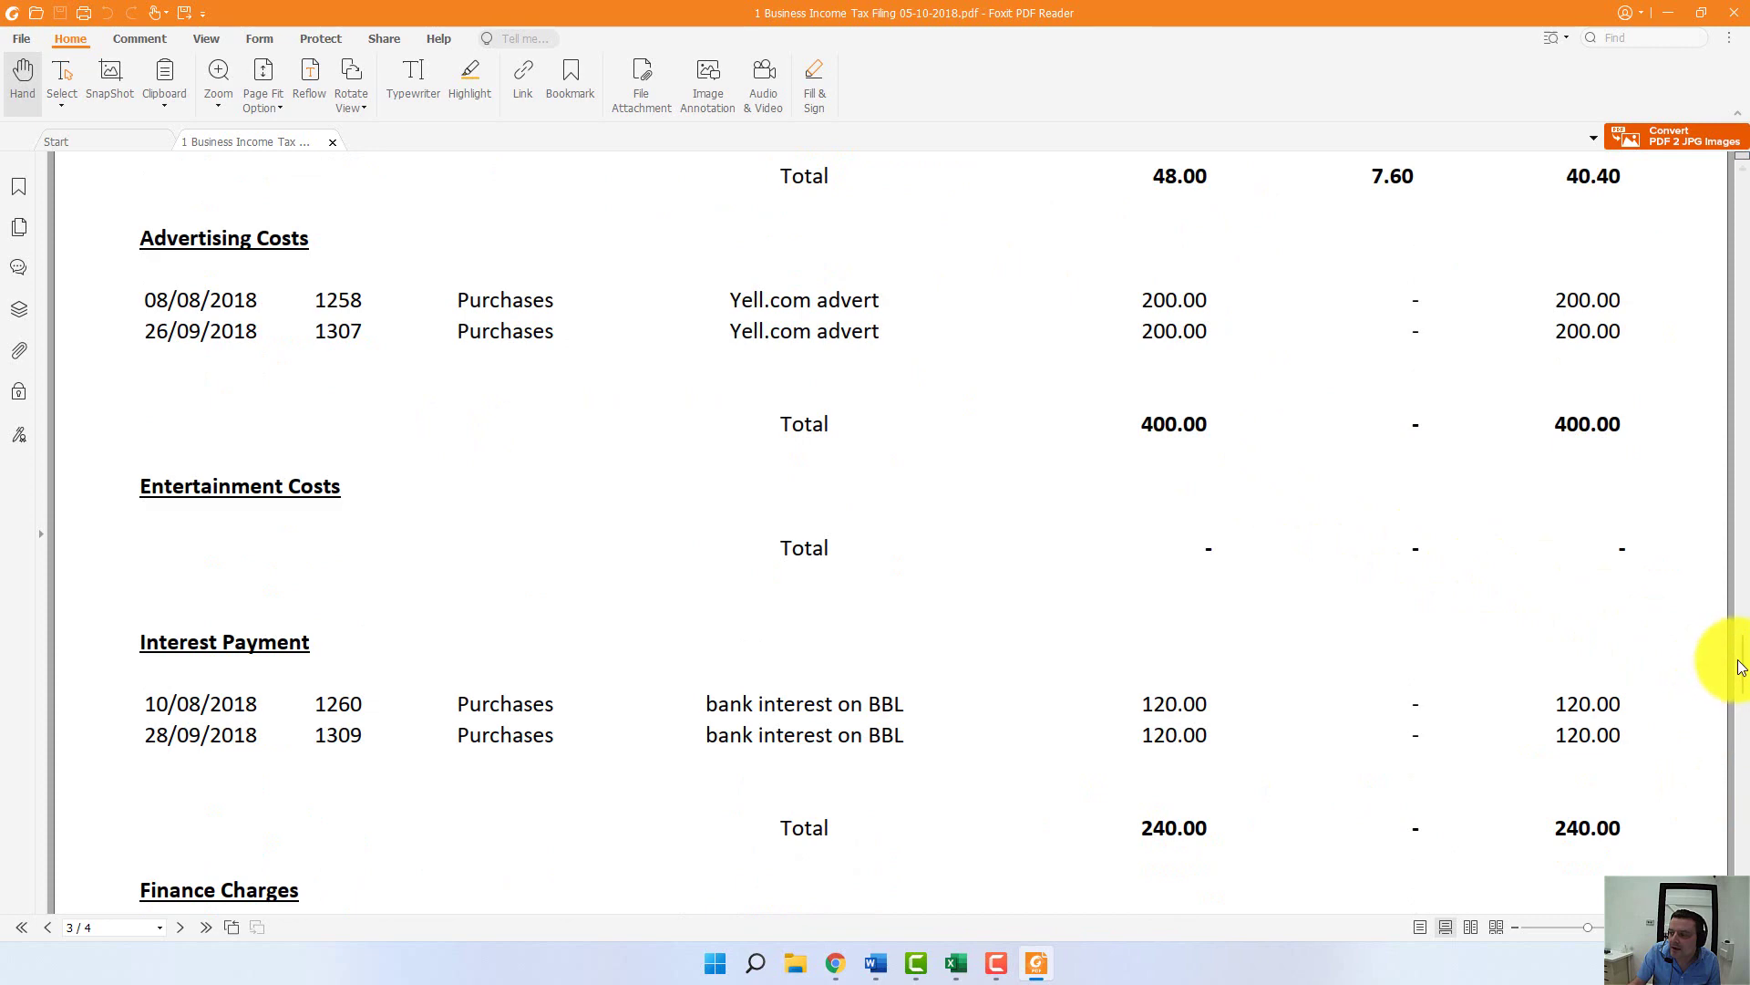
{"action": "scroll", "coordinate": [1728, 602], "scroll_direction": "up", "scroll_amount": 8}
{"action": "left_click_drag", "start_coordinate": [1739, 592], "coordinate": [1708, 97]}
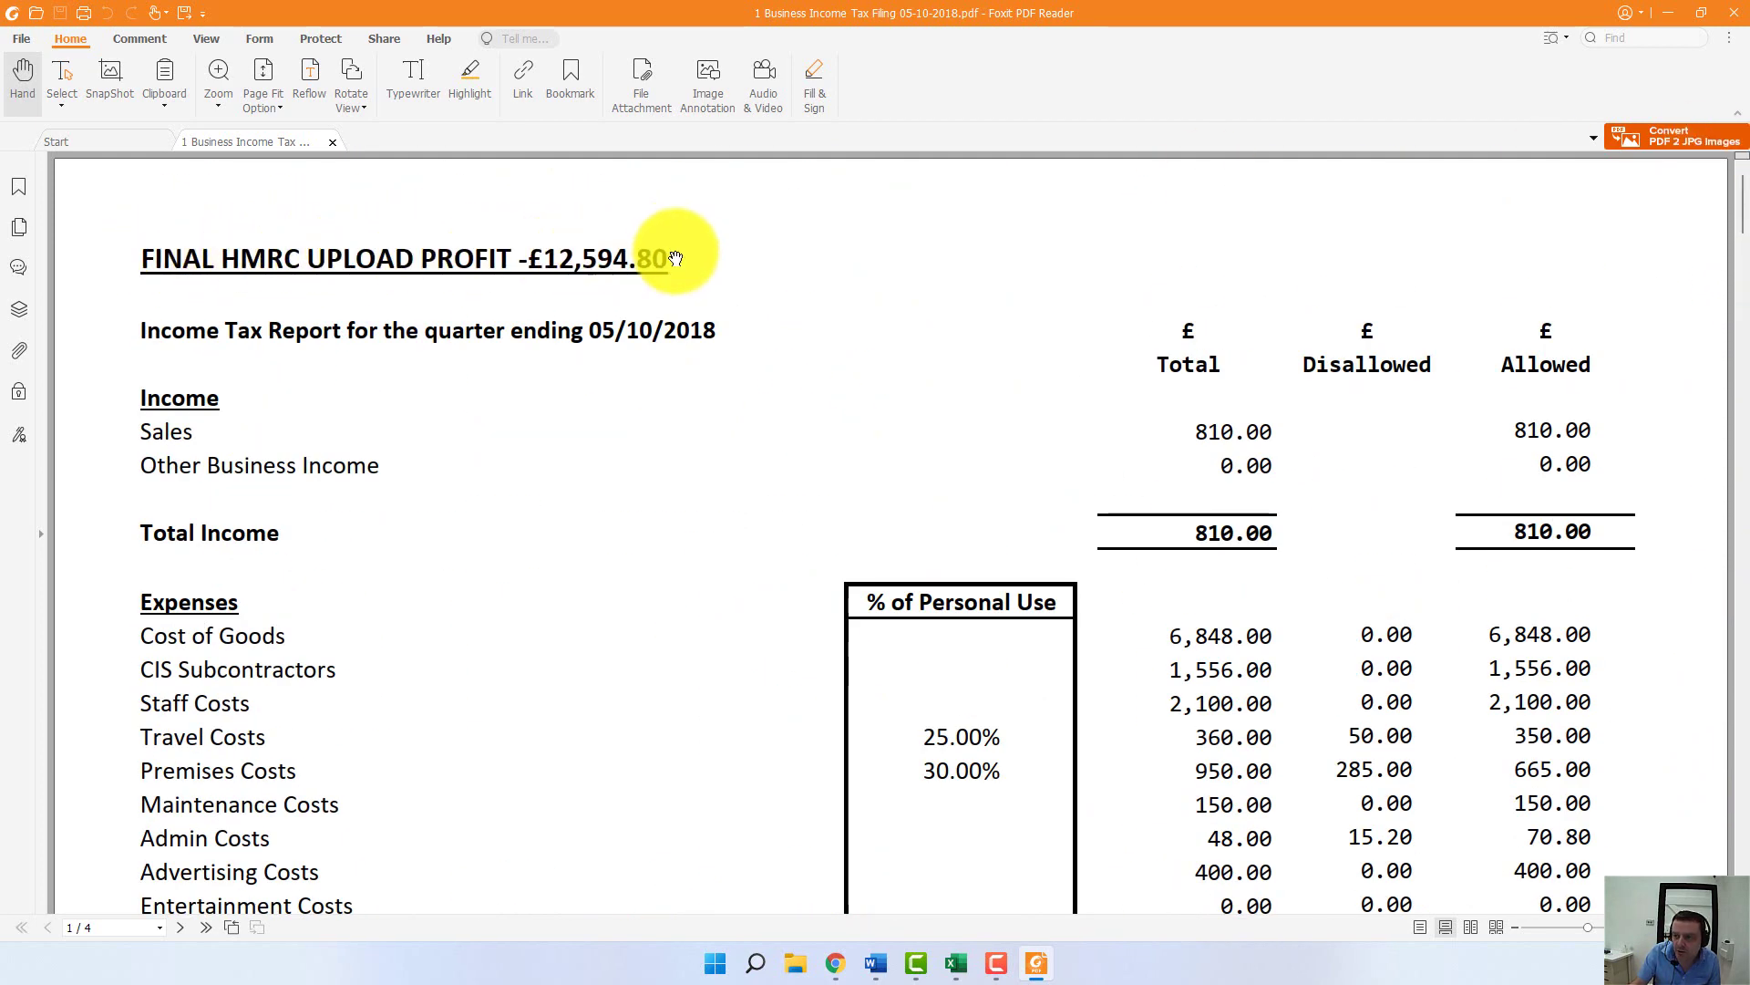
{"action": "left_click_drag", "start_coordinate": [677, 254], "coordinate": [522, 265]}
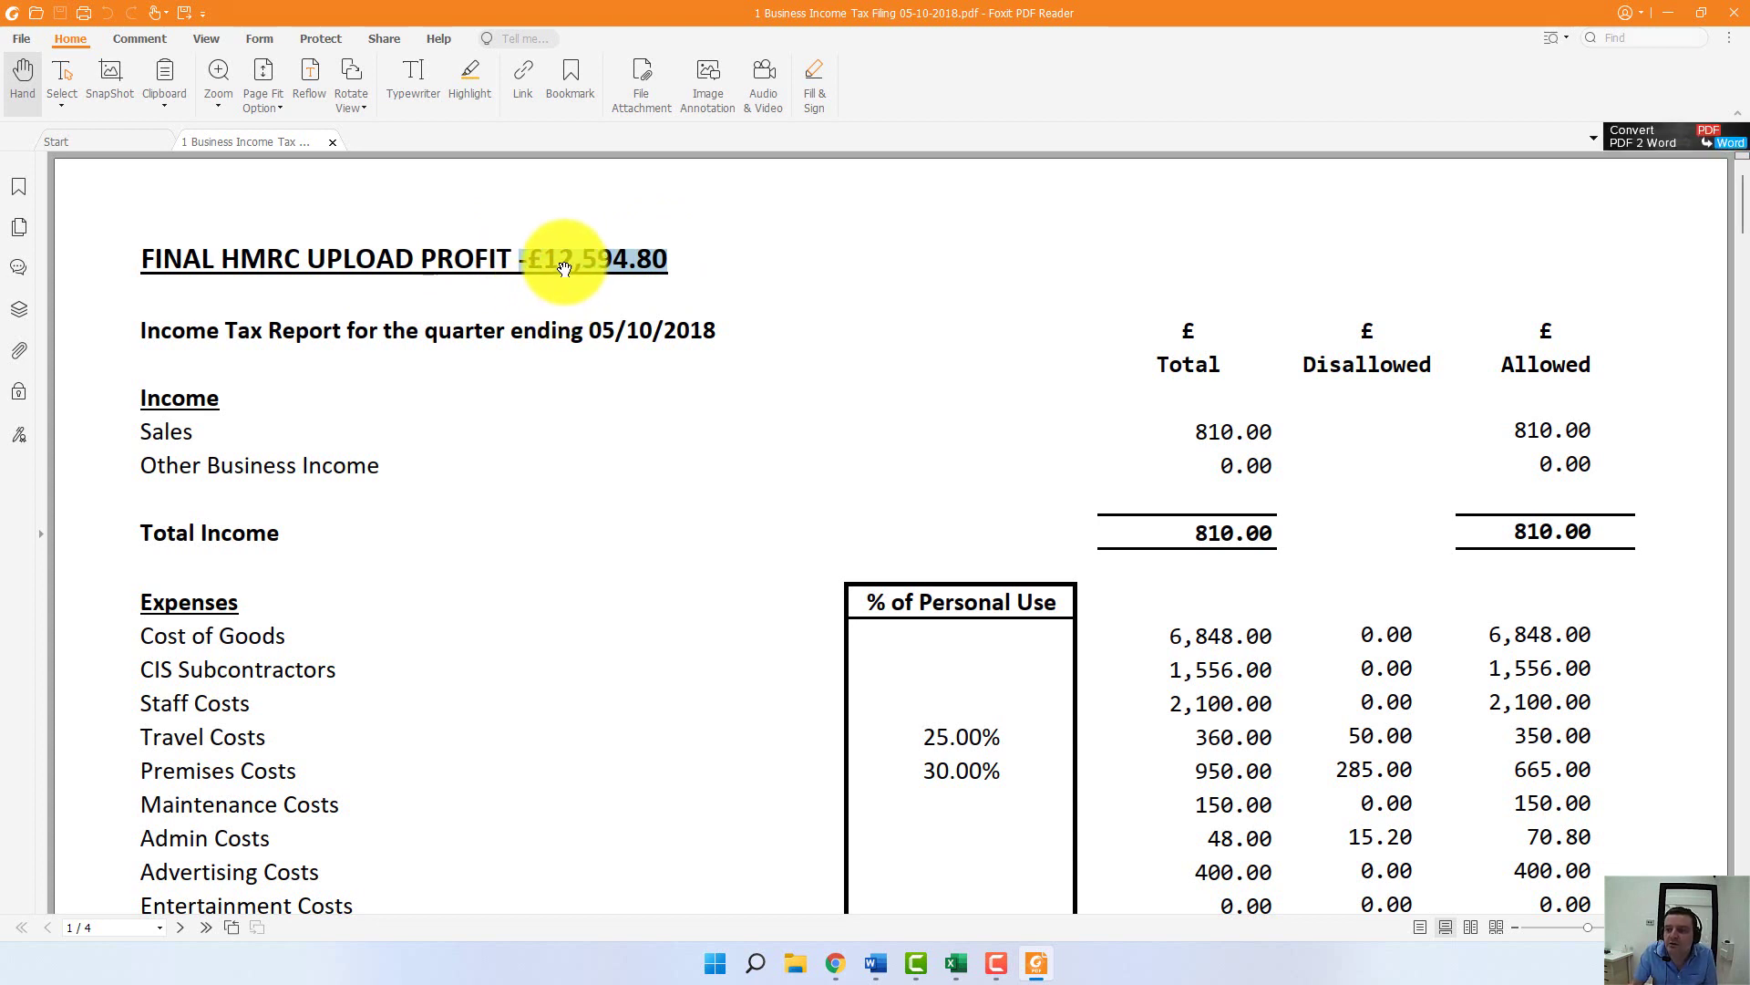
Close the Foxit PDF report and the Excel bookkeeping workbook
{"action": "left_click", "coordinate": [1736, 17]}
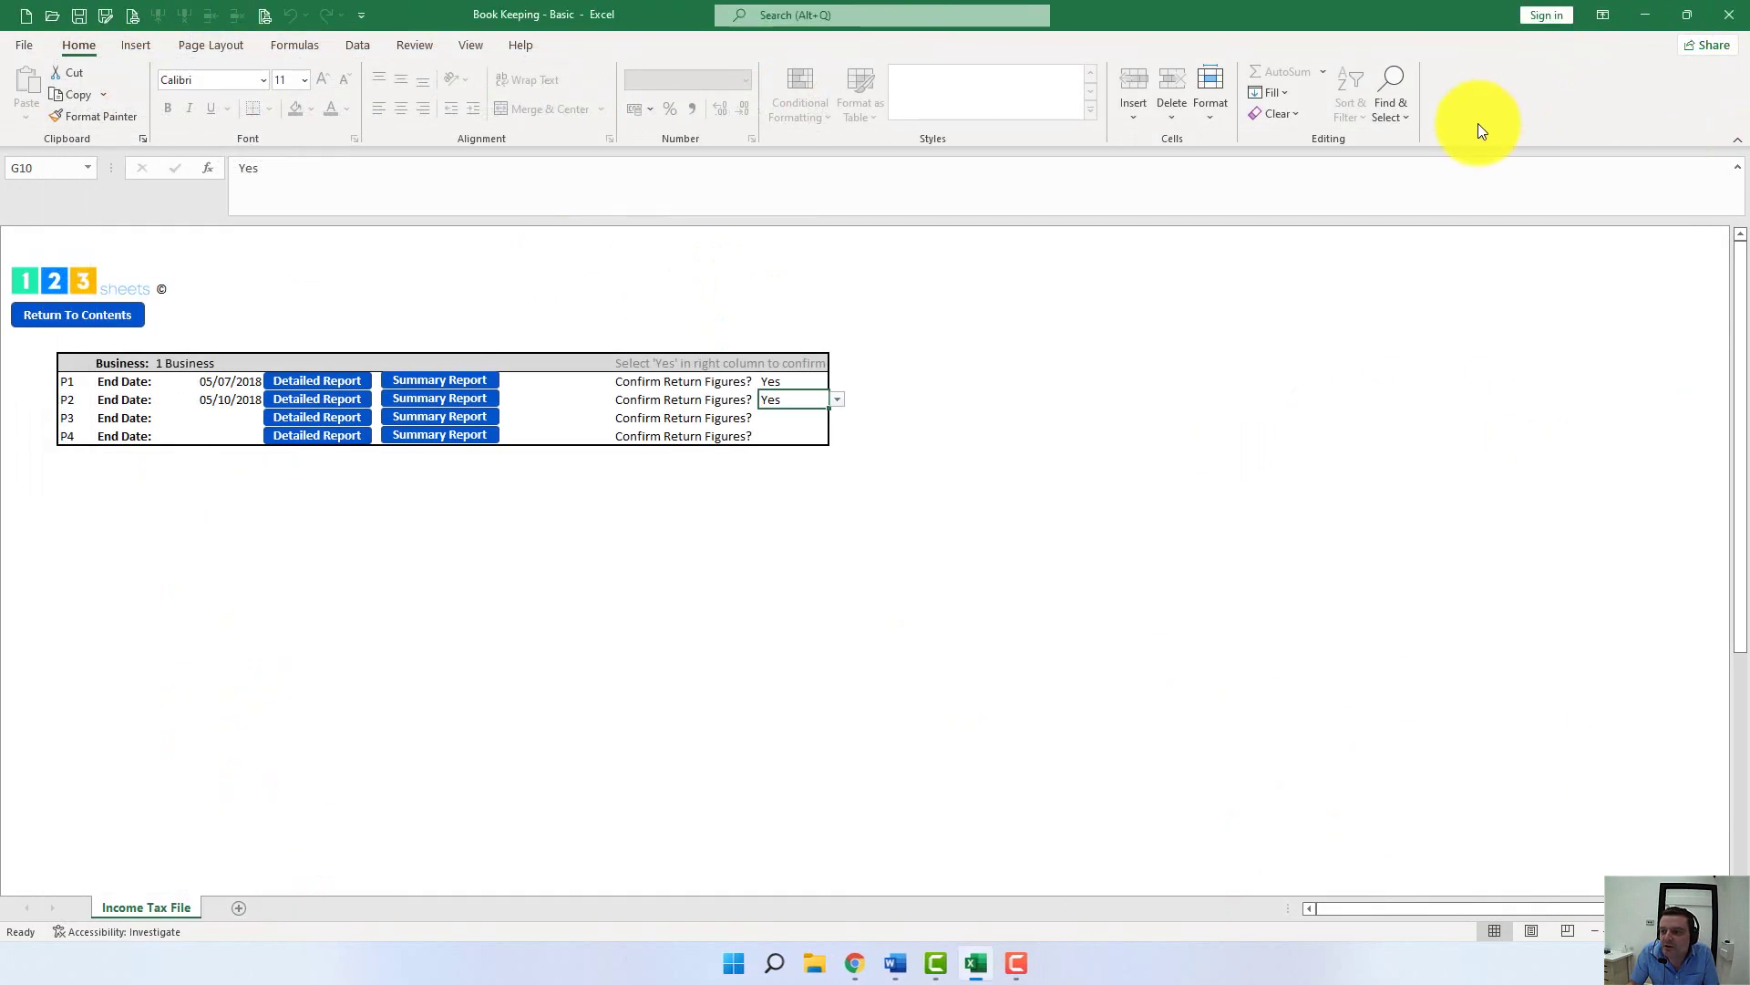
{"action": "left_click", "coordinate": [1736, 18]}
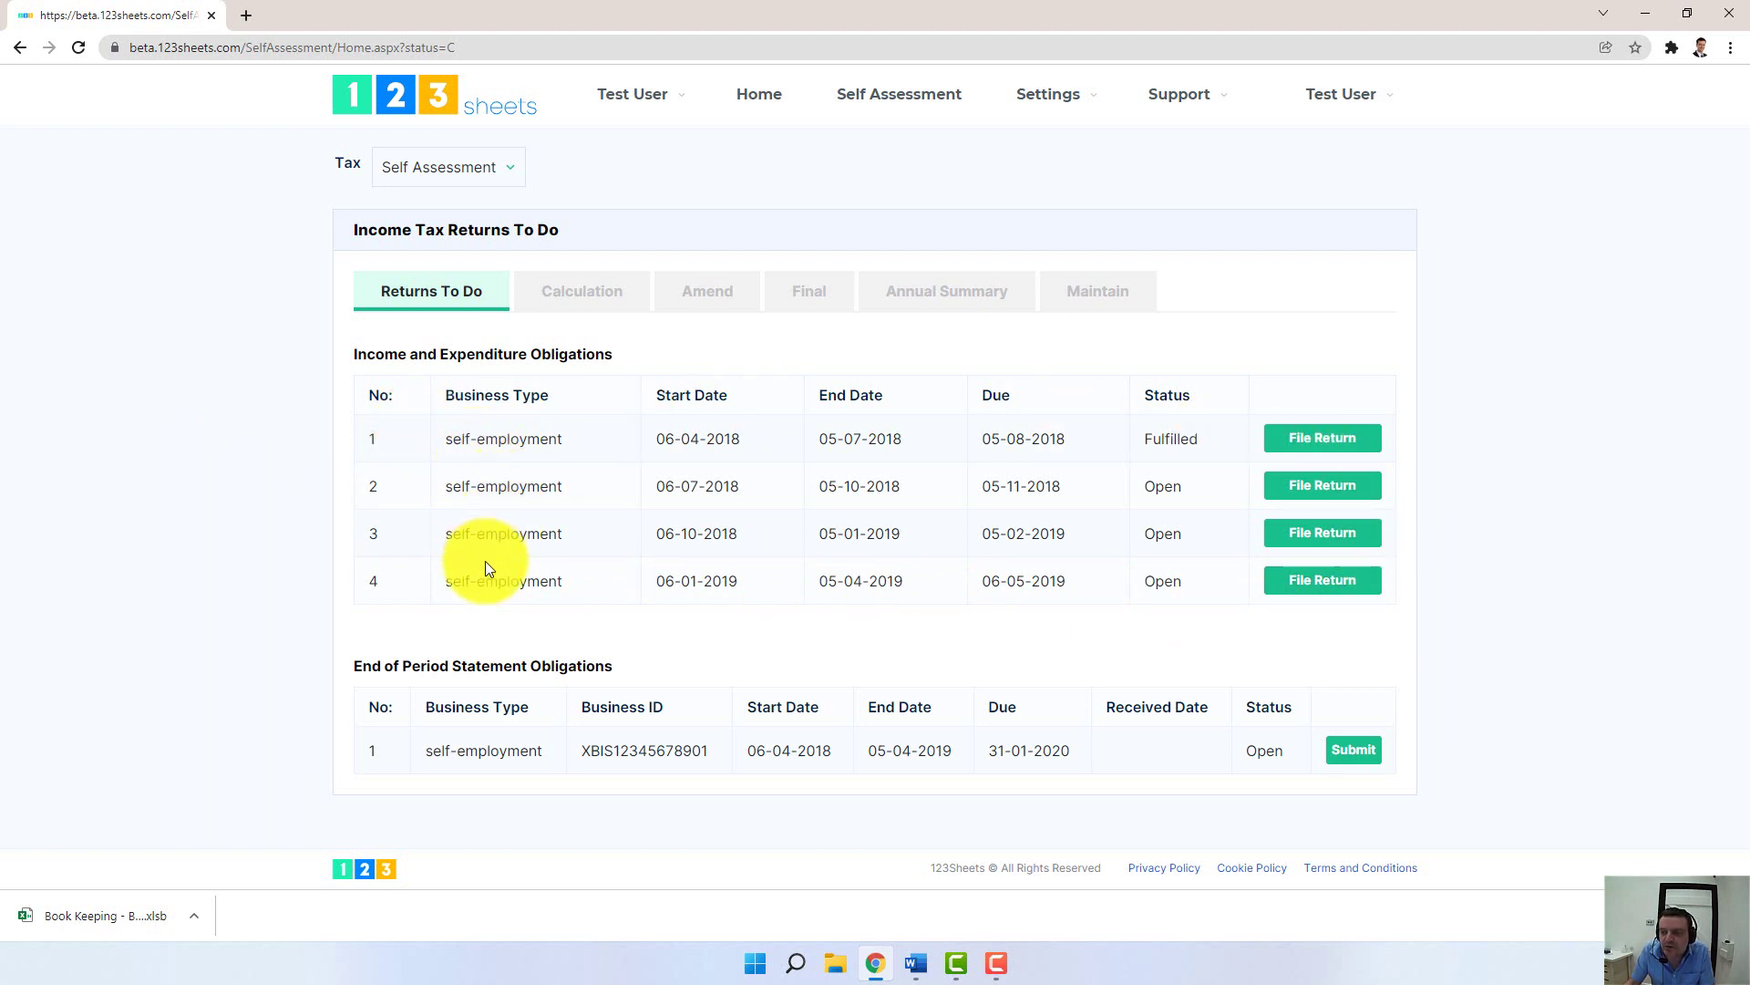
Choose the 1 Business Income Tax Filing 05-10-2018 PDF for the second-quarter self-employment return
{"action": "left_click_drag", "start_coordinate": [1199, 439], "coordinate": [1142, 484]}
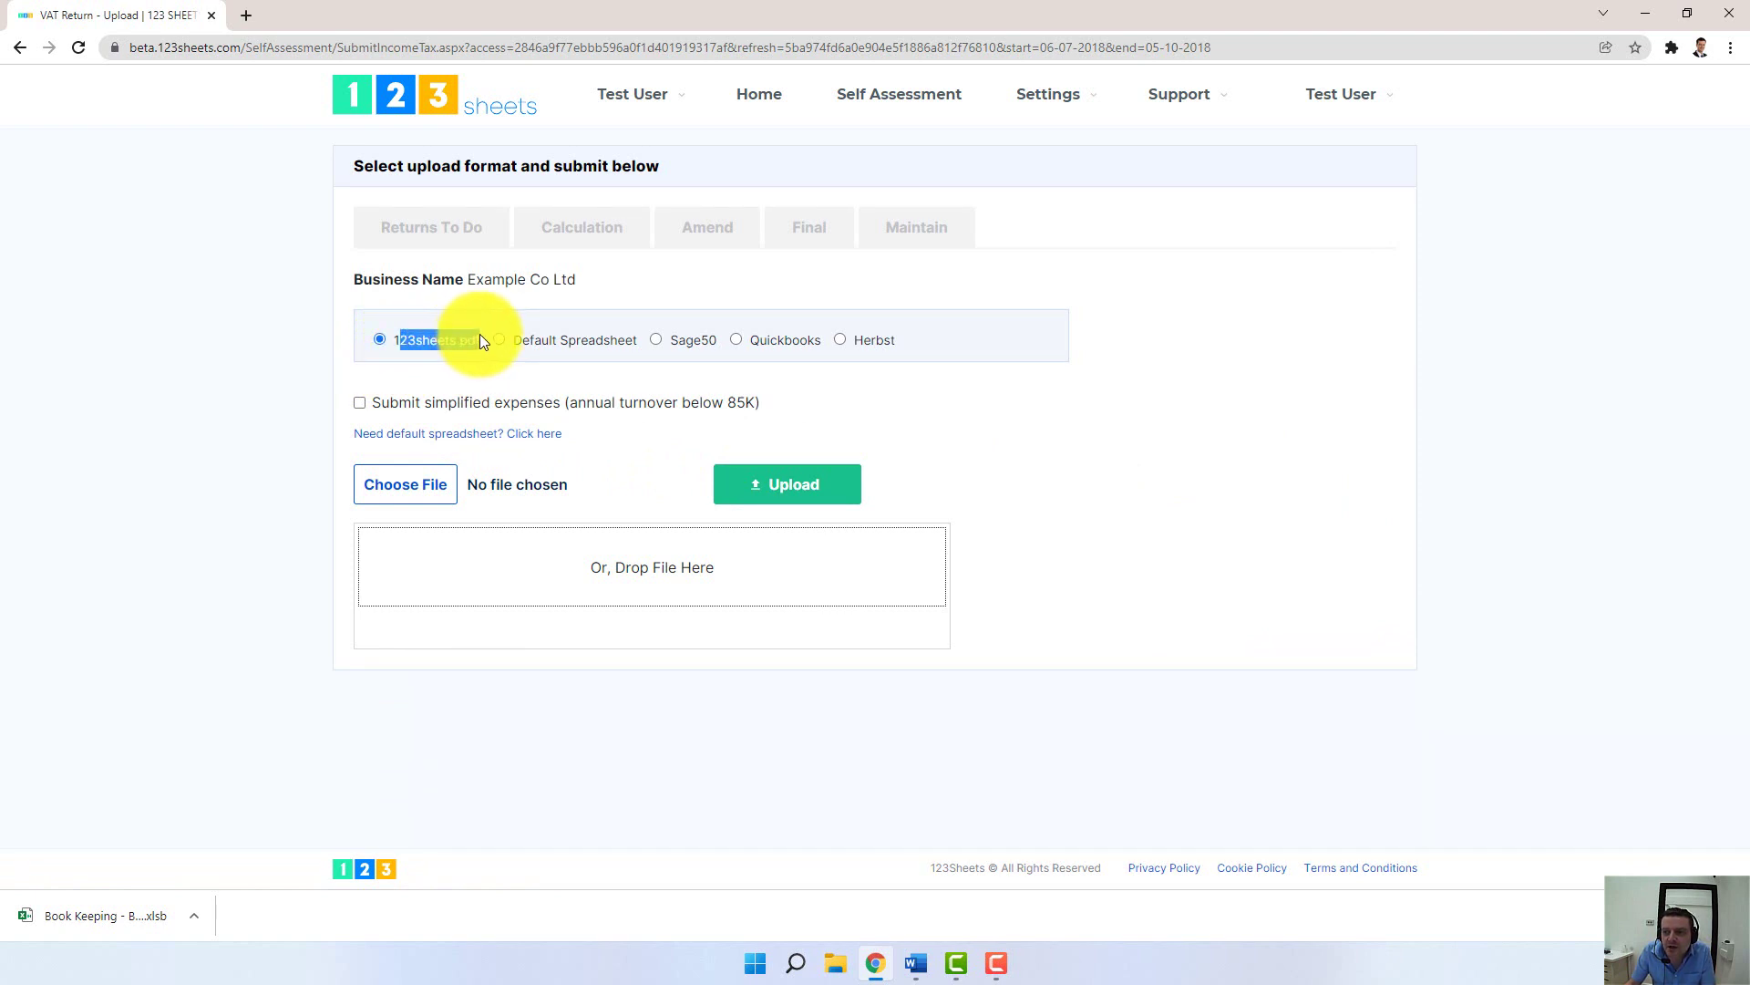
{"action": "left_click", "coordinate": [194, 483]}
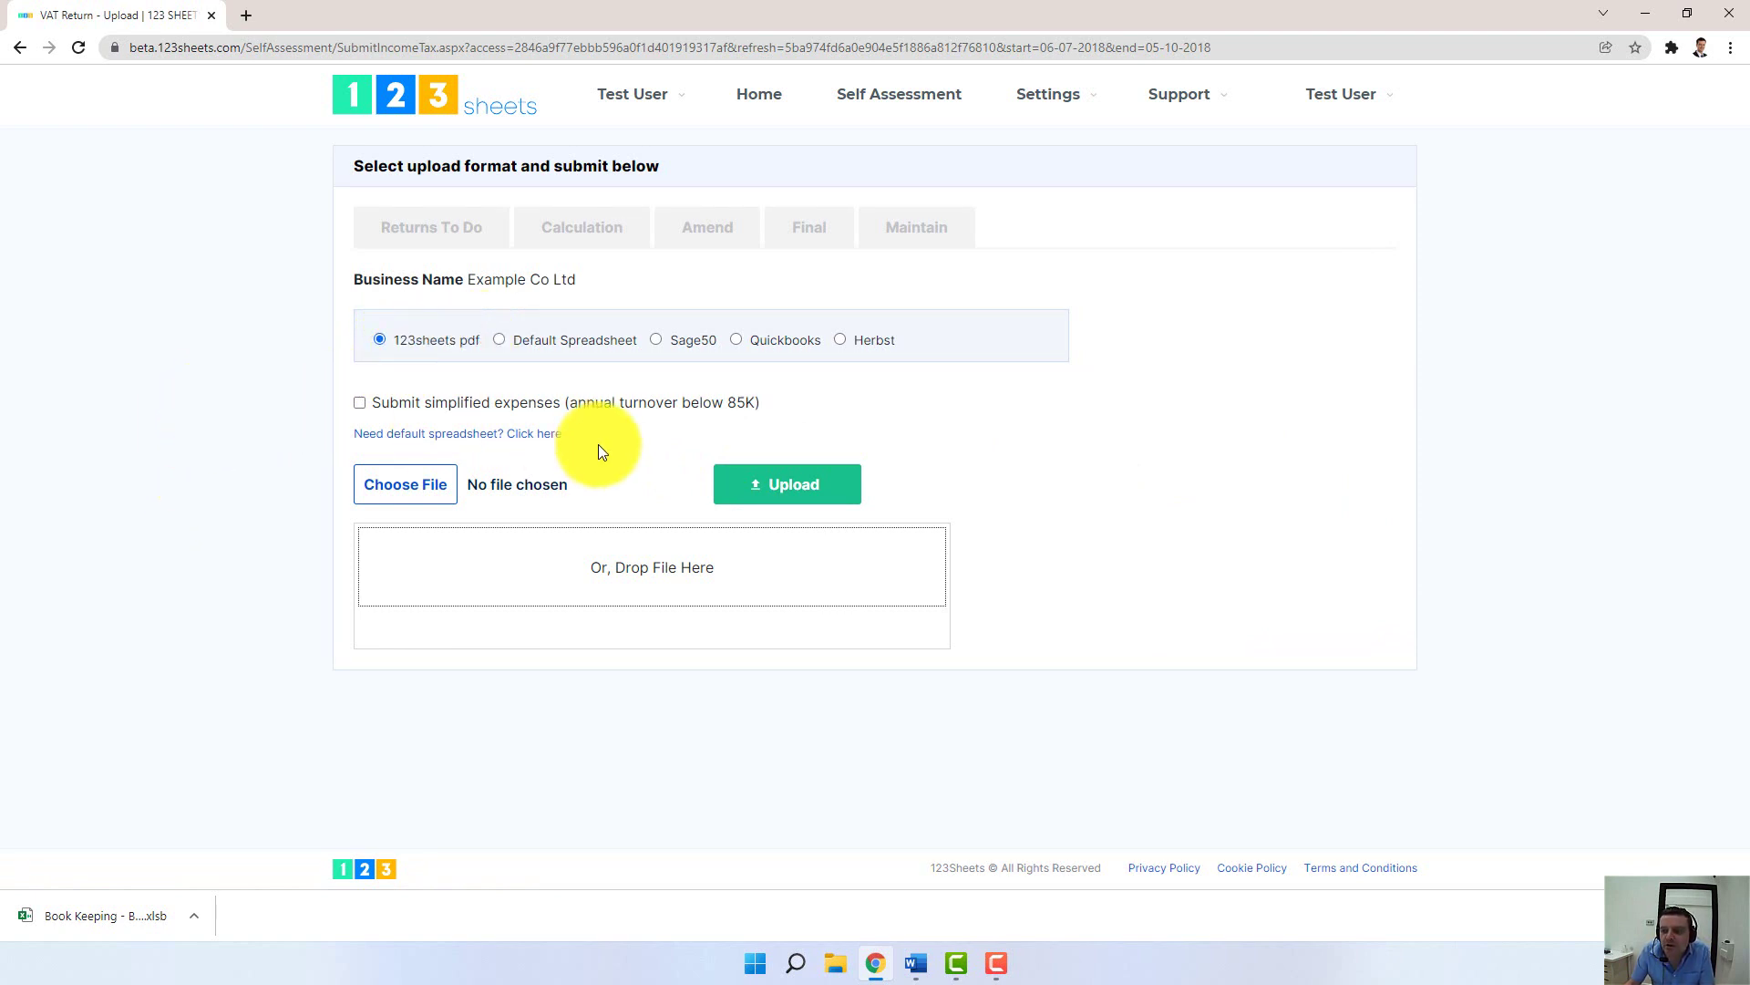
{"action": "left_click", "coordinate": [402, 495]}
{"action": "left_click", "coordinate": [219, 176]}
{"action": "left_click", "coordinate": [718, 462]}
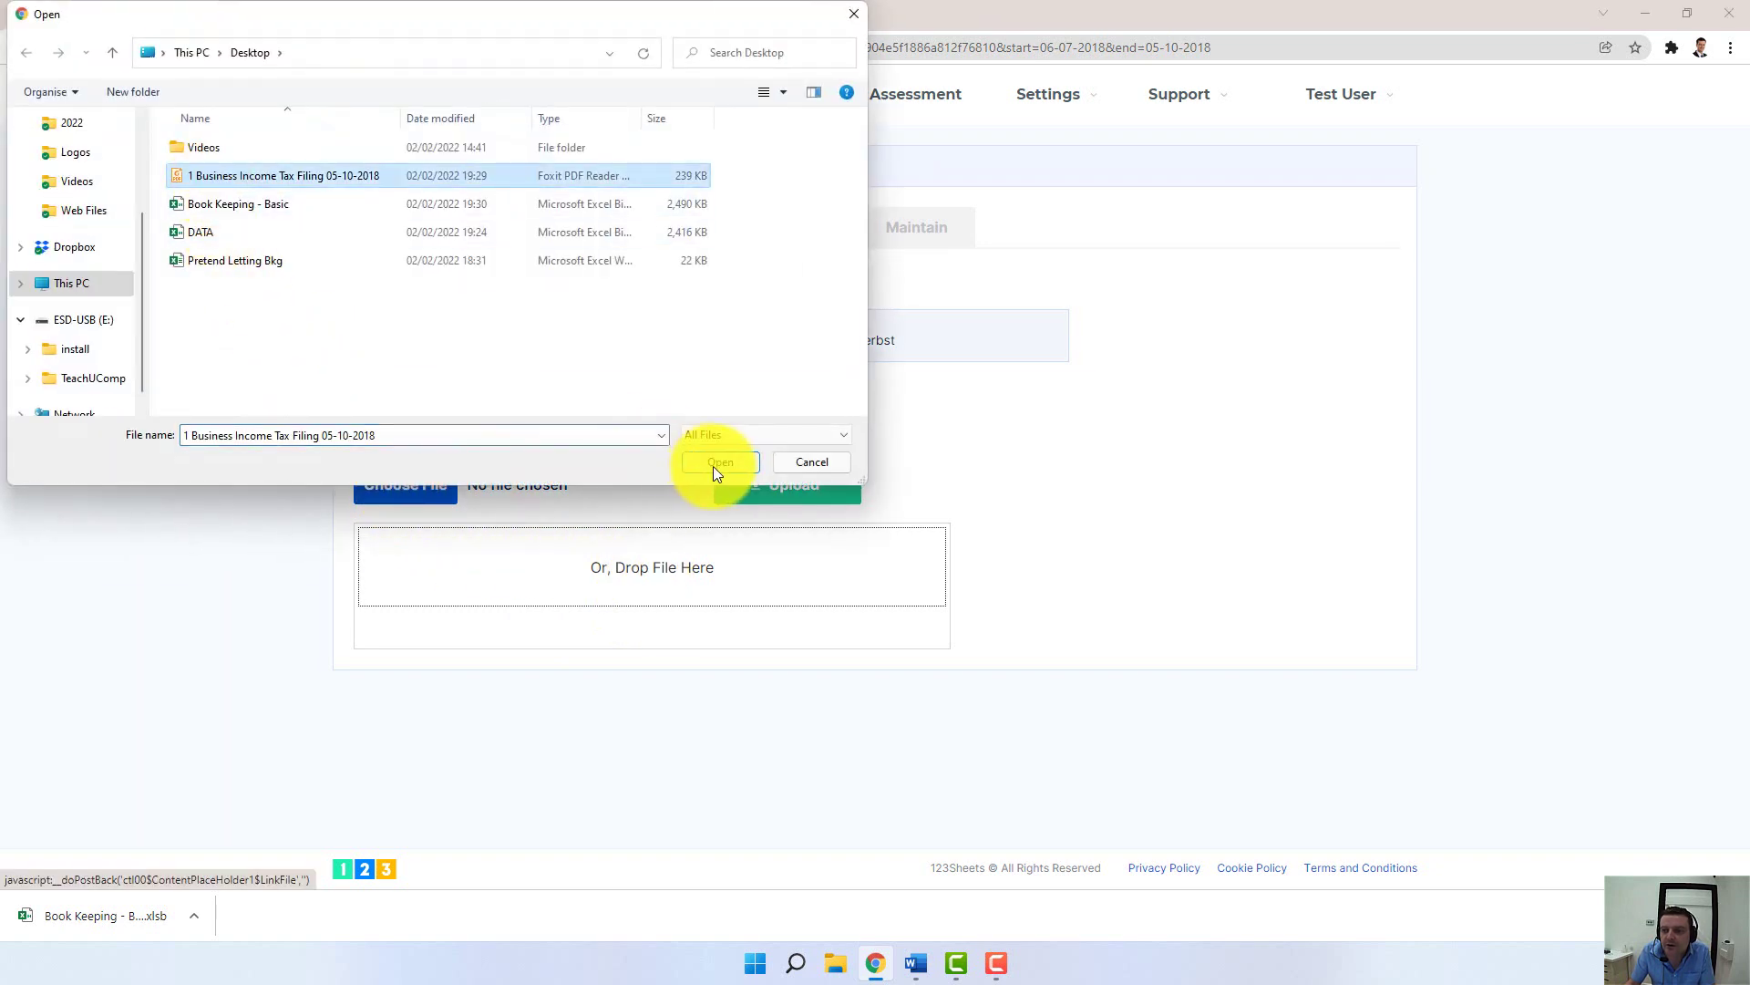
Upload the PDF, check 810.00 sales and -12,594.80 profit, and file the self-employment return
{"action": "left_click", "coordinate": [768, 489]}
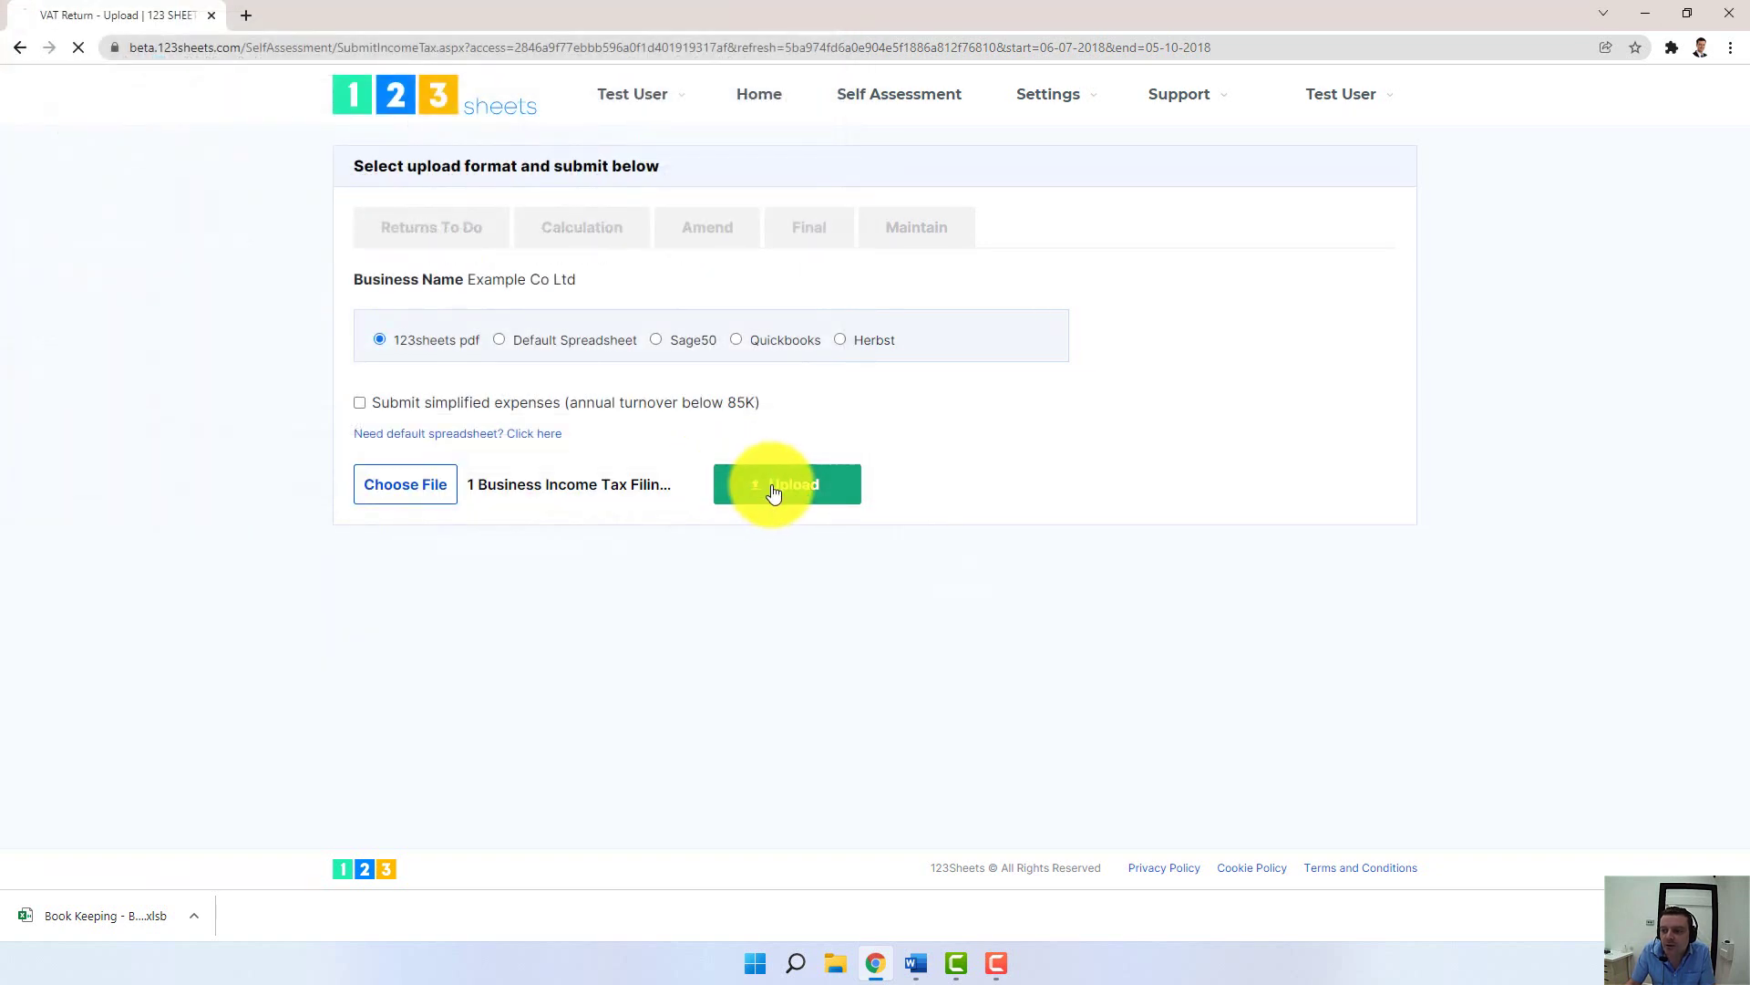
{"action": "scroll", "coordinate": [675, 707], "scroll_direction": "down", "scroll_amount": 3}
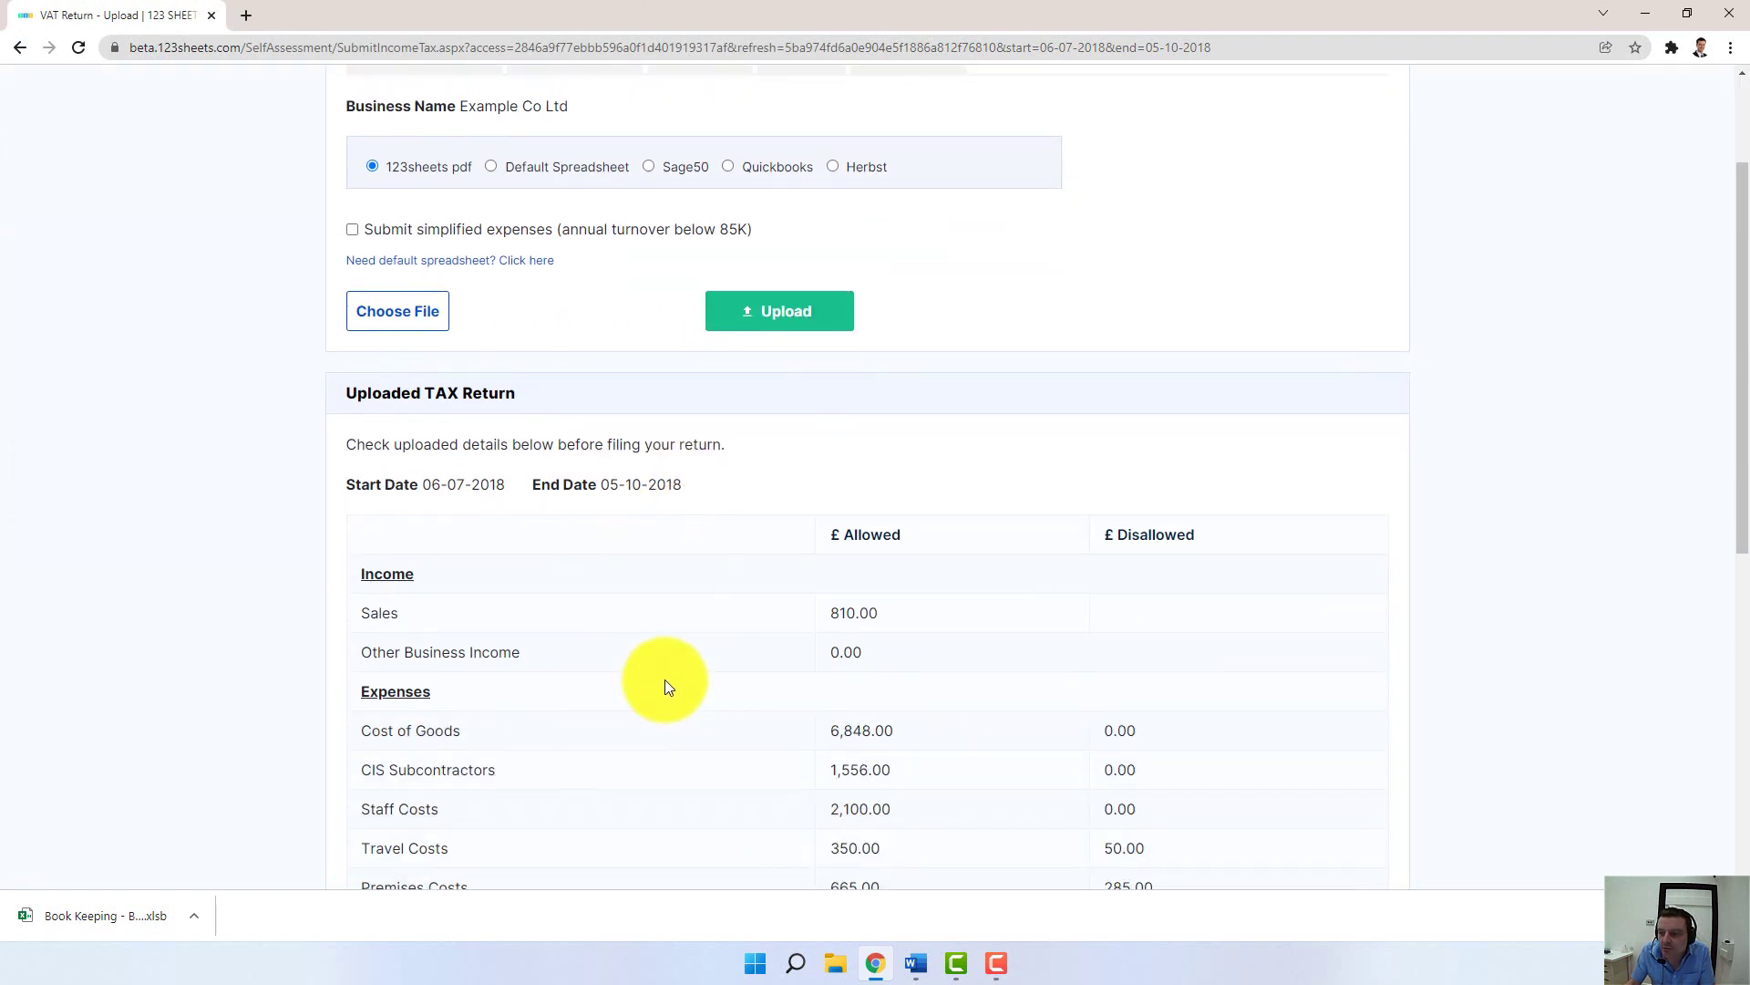
{"action": "left_click_drag", "start_coordinate": [879, 513], "coordinate": [839, 516]}
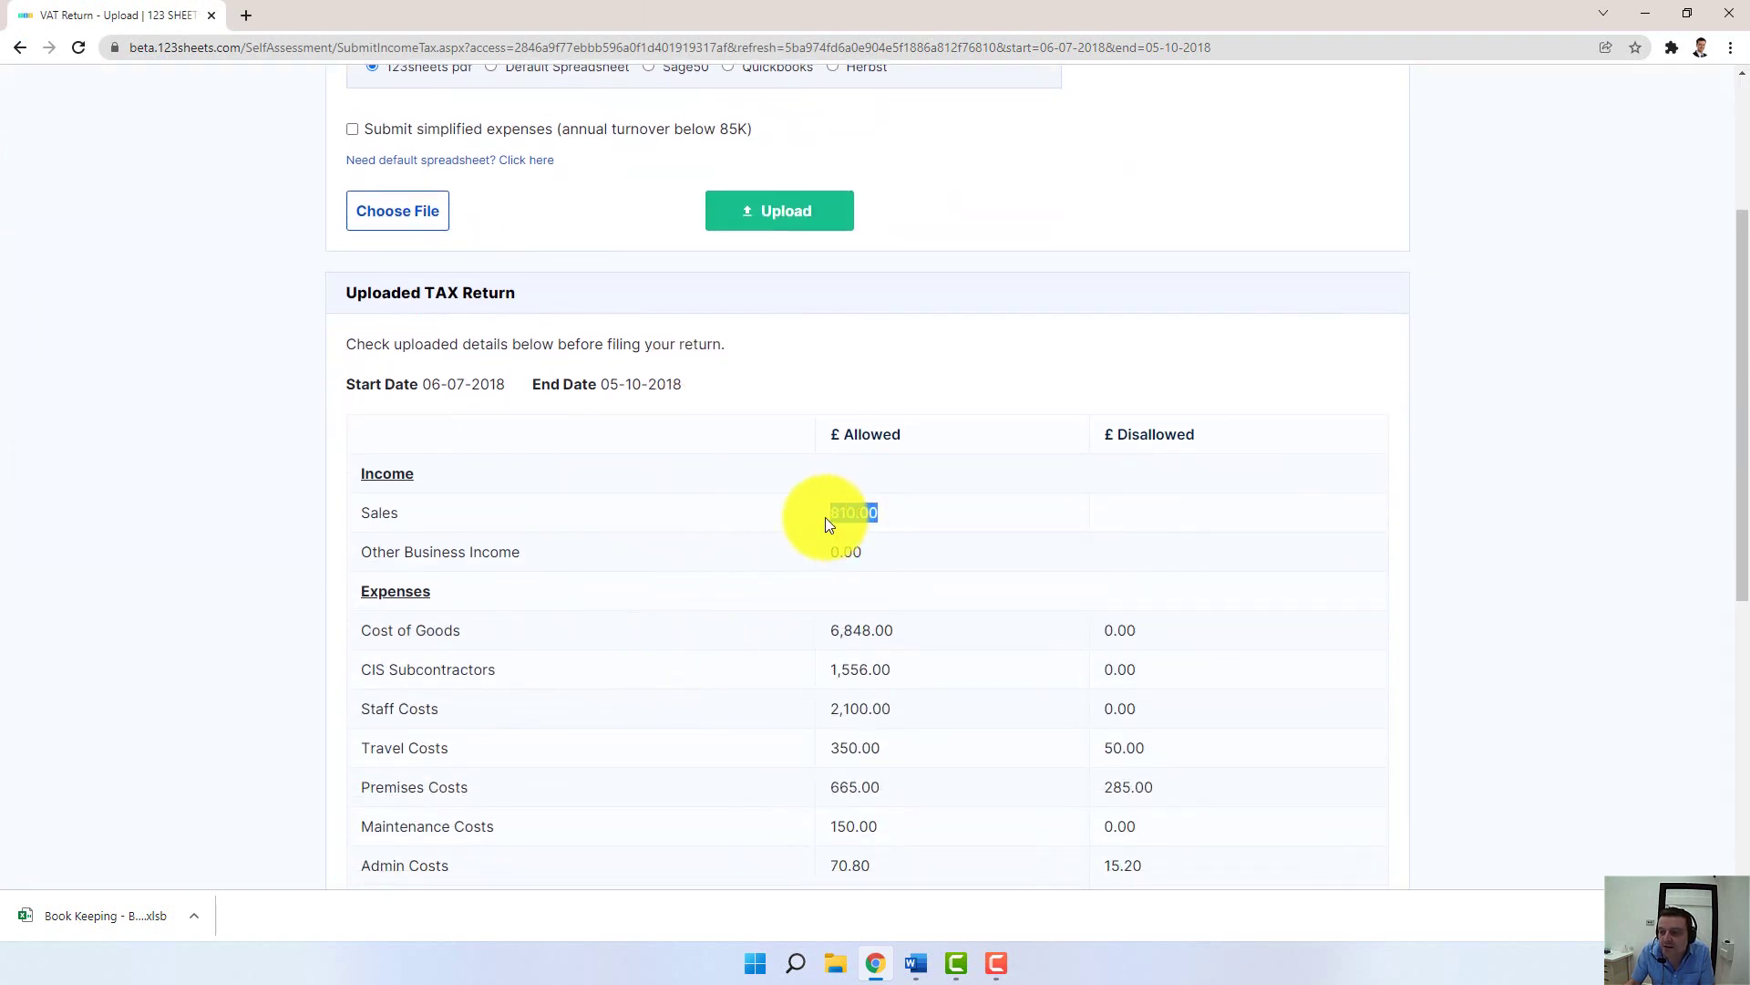
{"action": "scroll", "coordinate": [500, 538], "scroll_direction": "down", "scroll_amount": 6}
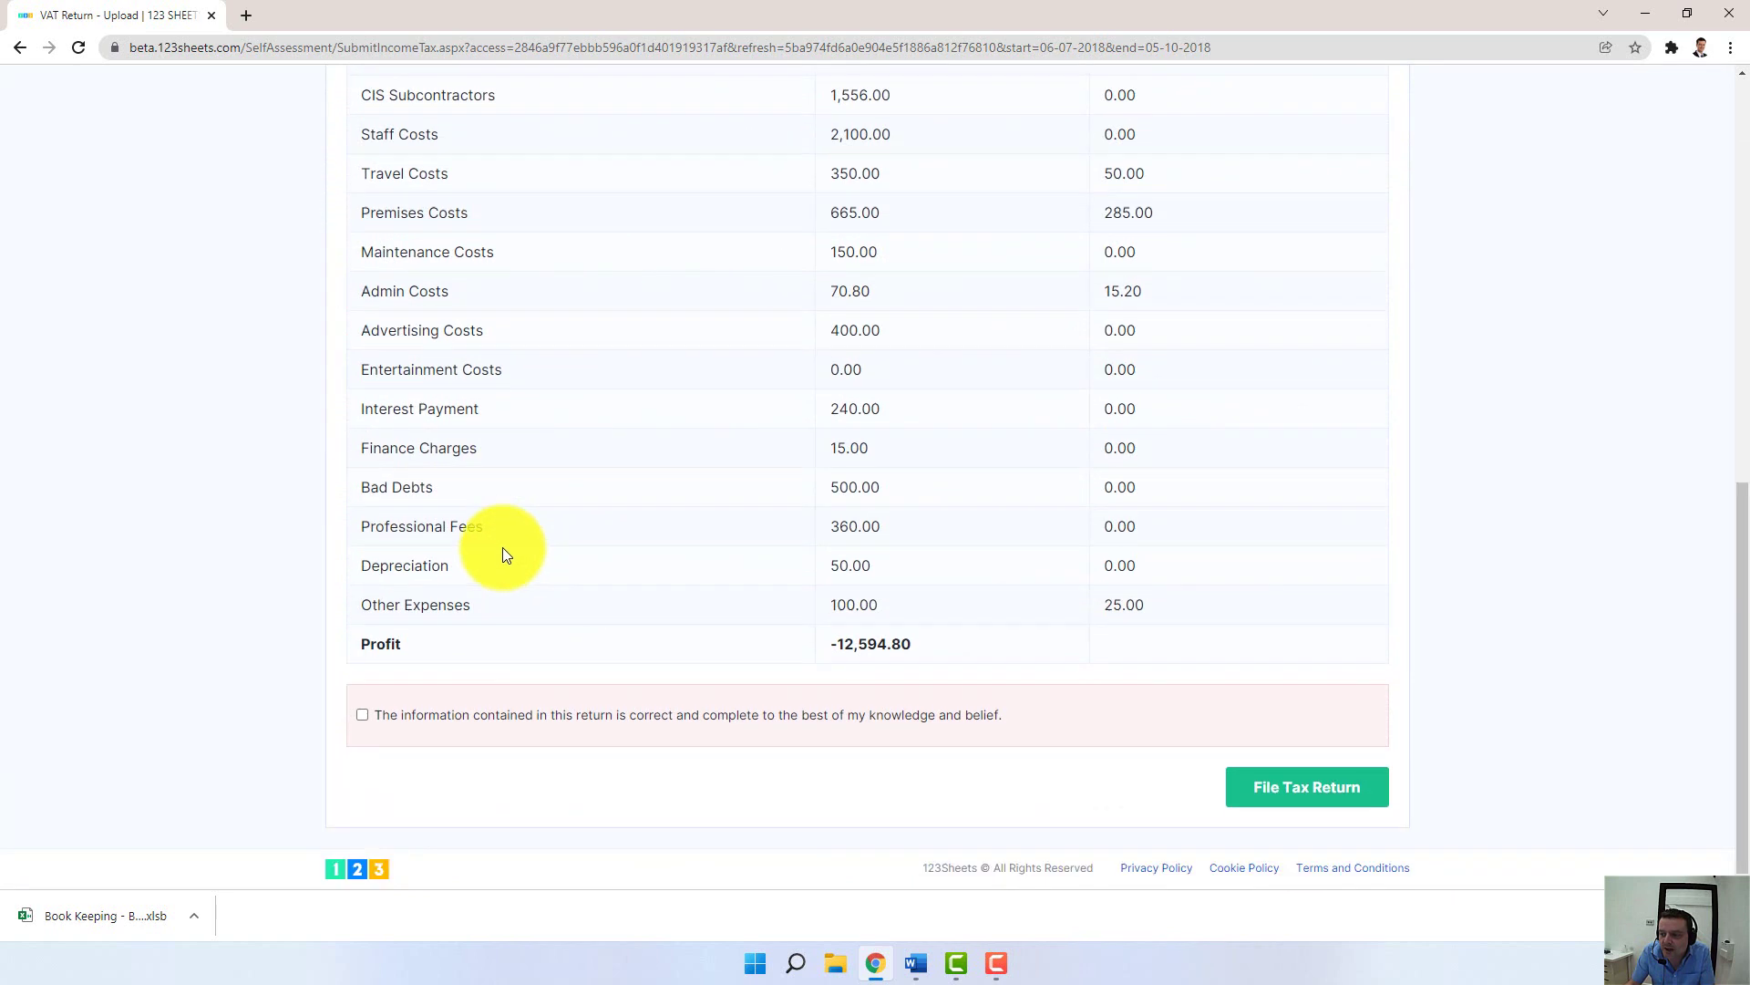
{"action": "left_click_drag", "start_coordinate": [917, 648], "coordinate": [825, 638]}
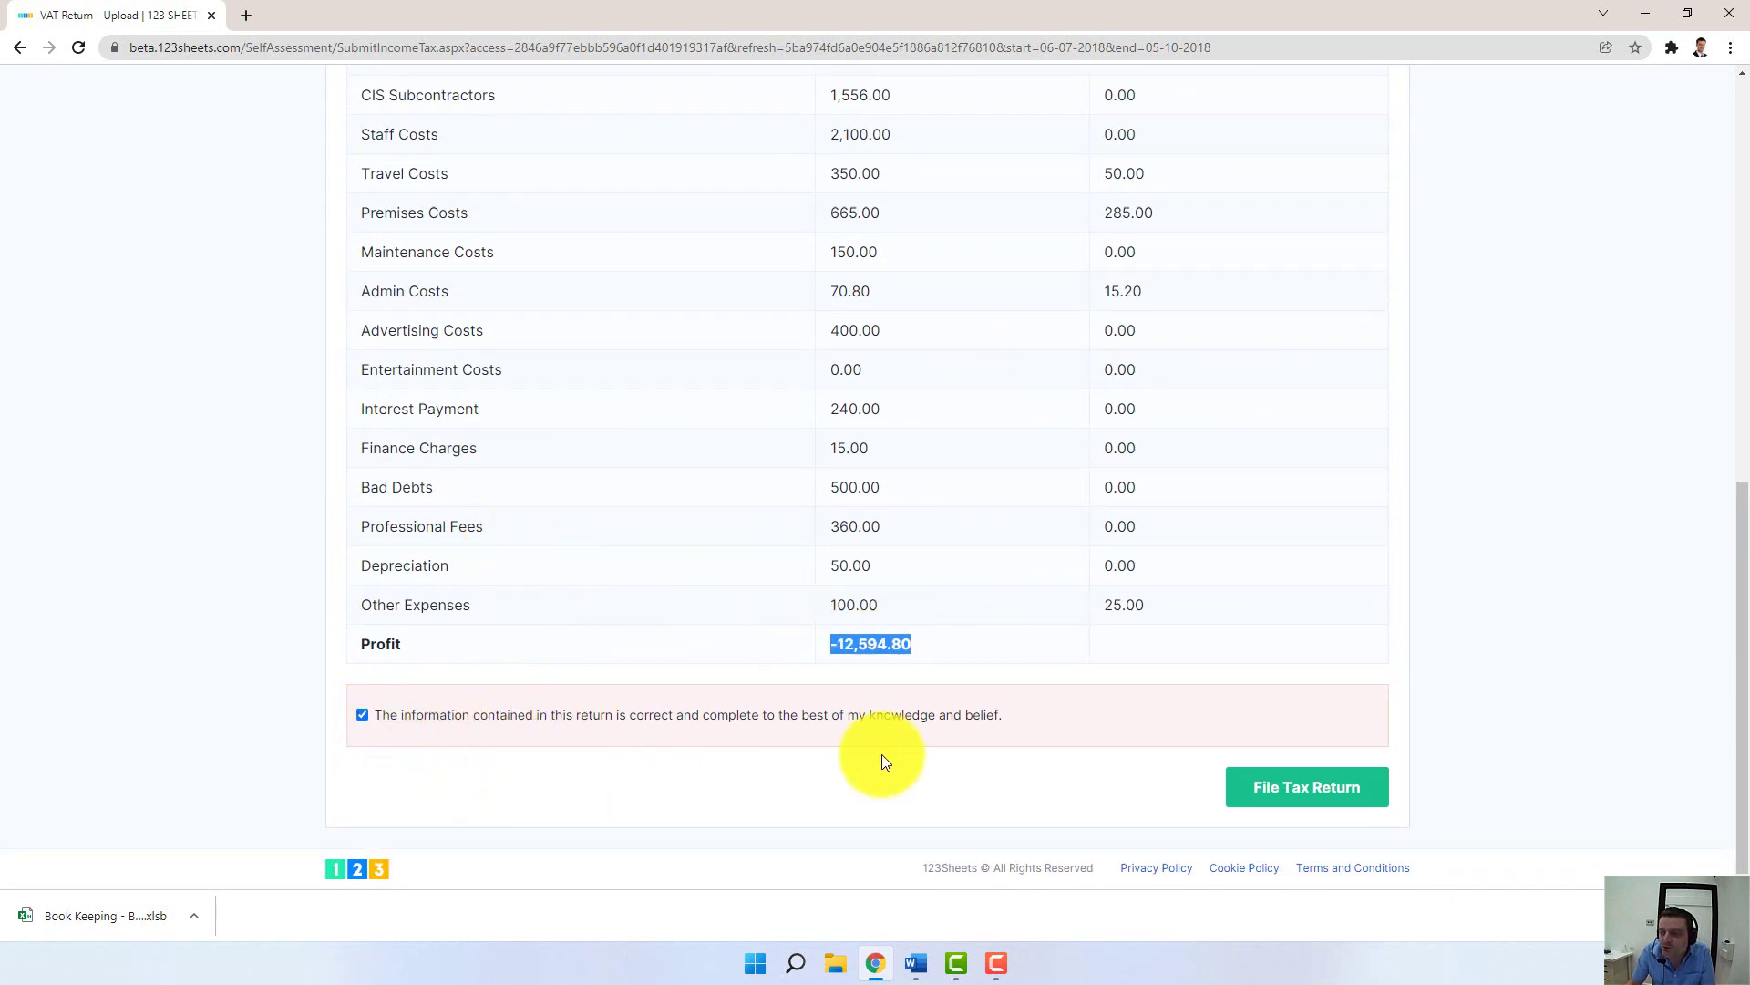
{"action": "scroll", "coordinate": [966, 763], "scroll_direction": "up", "scroll_amount": 9}
{"action": "scroll", "coordinate": [964, 753], "scroll_direction": "down", "scroll_amount": 6}
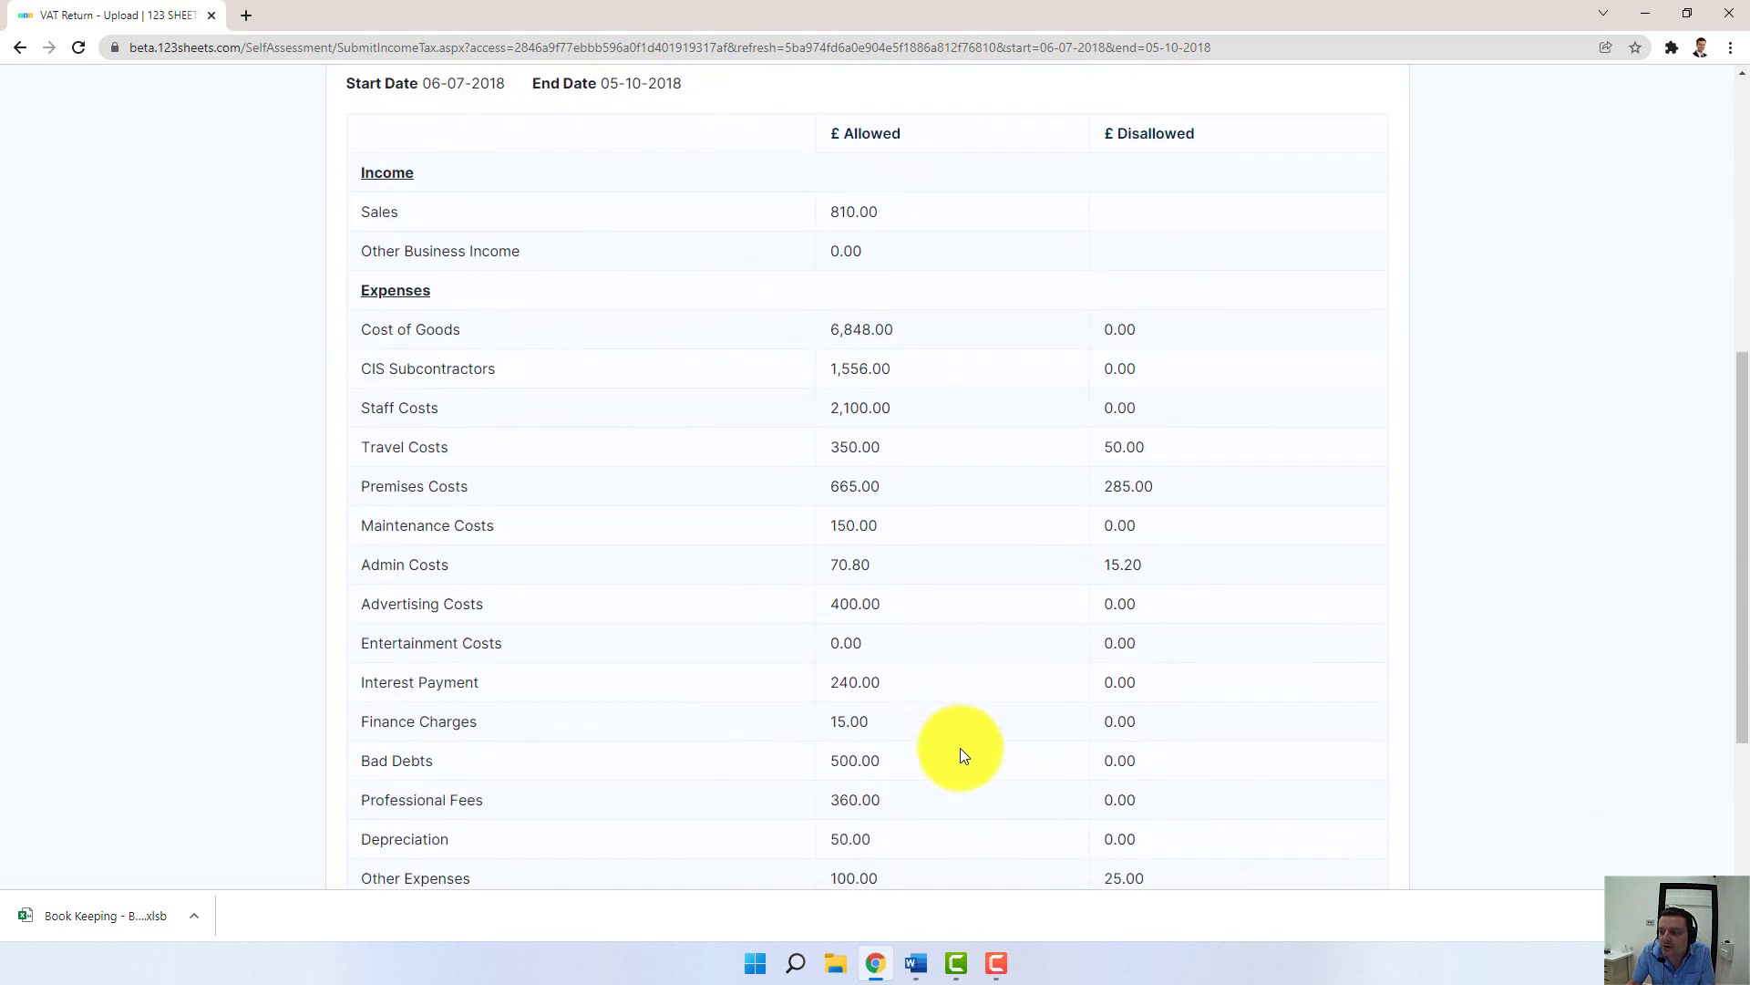
{"action": "scroll", "coordinate": [975, 614], "scroll_direction": "down", "scroll_amount": 3}
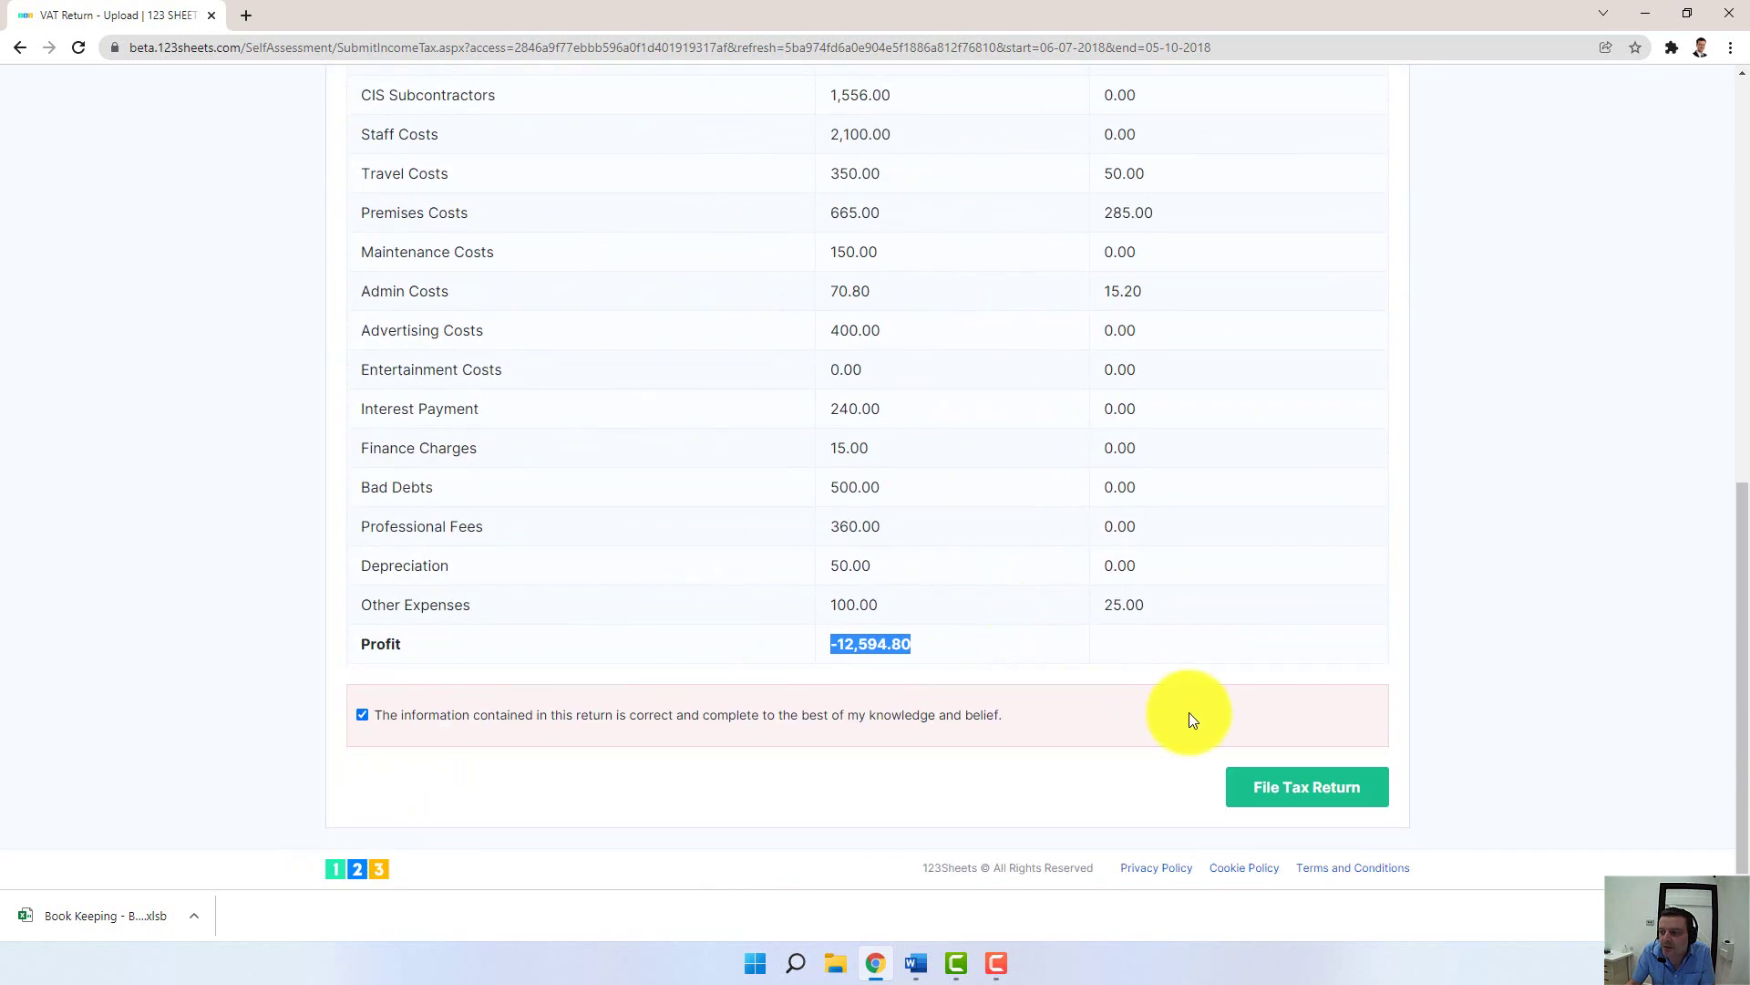
{"action": "left_click", "coordinate": [1286, 786]}
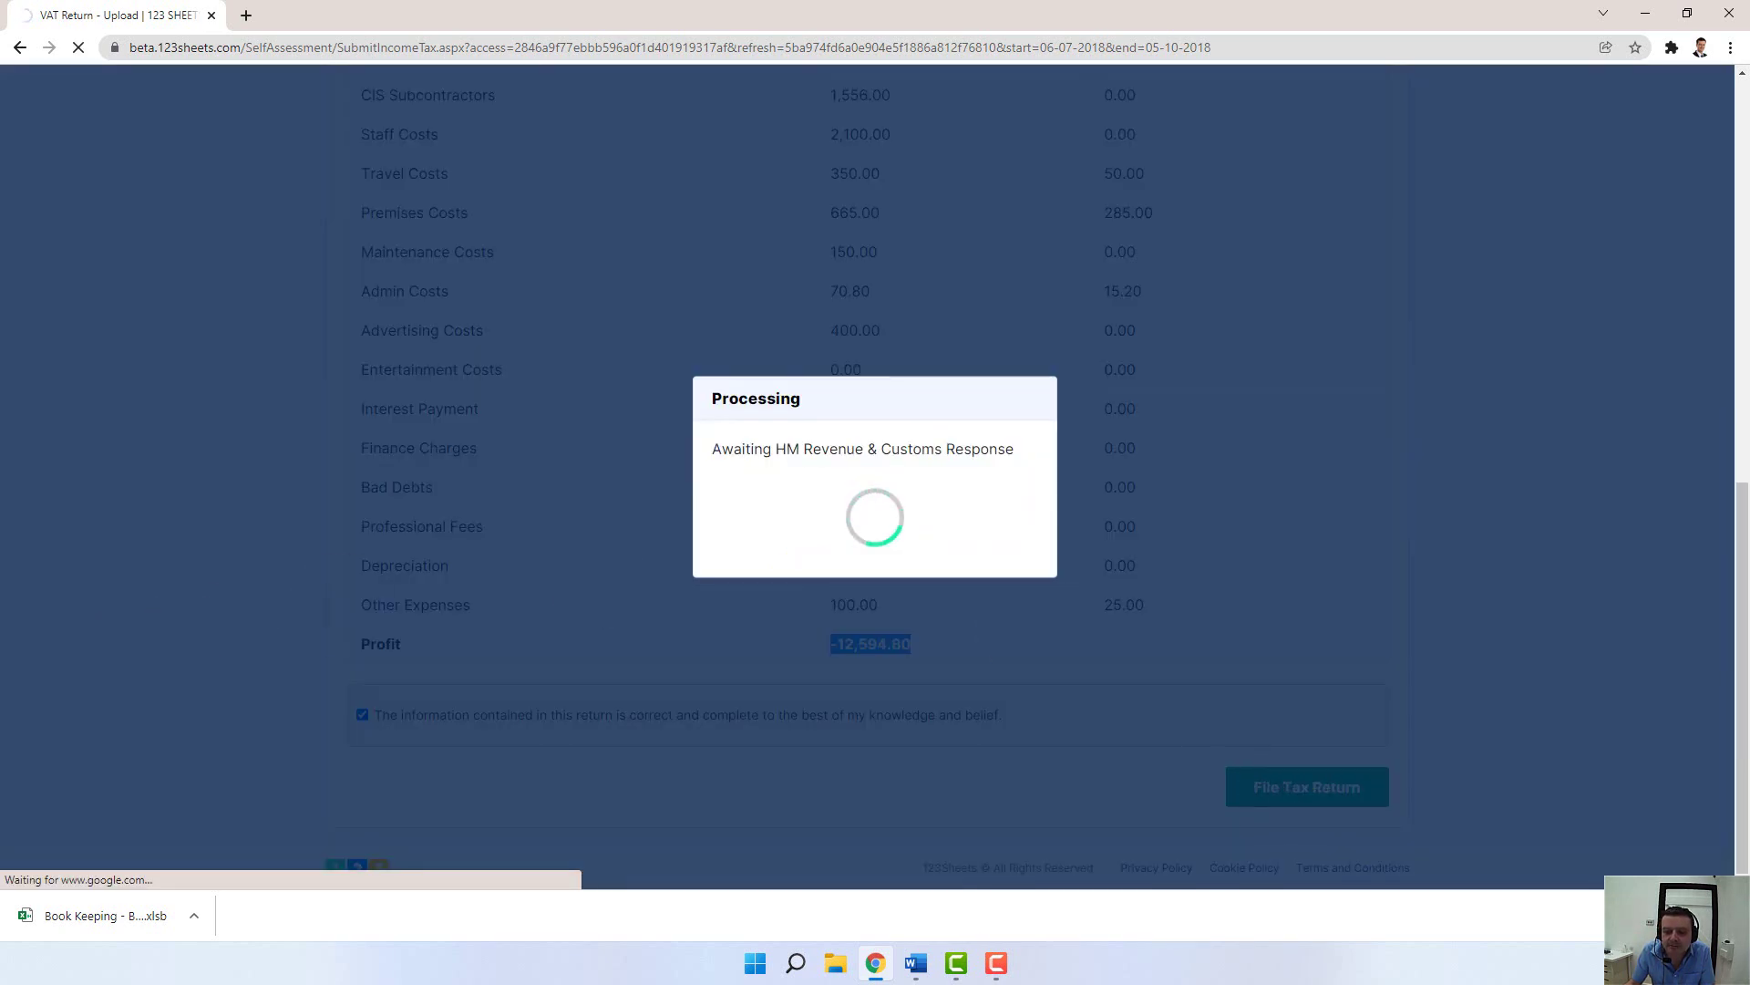